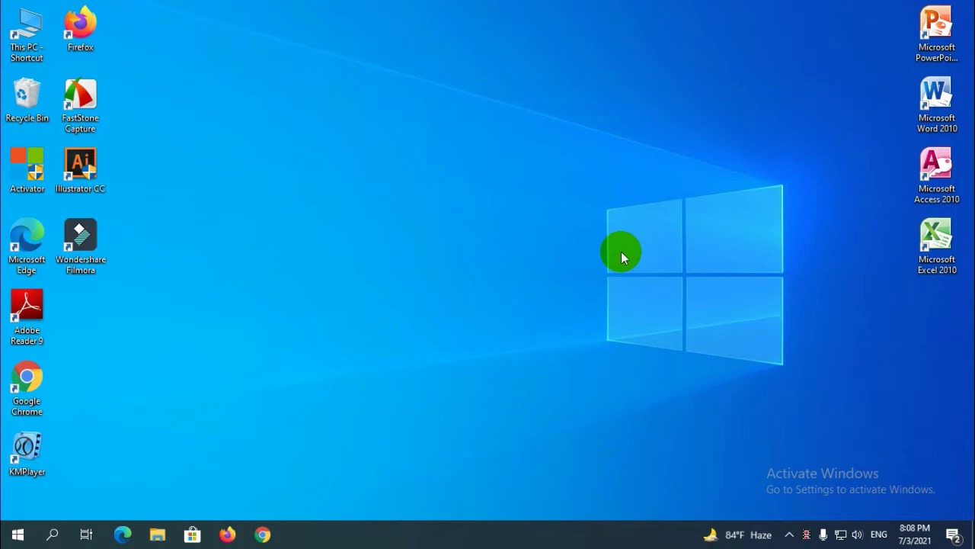
Step: Launch Word 2010 with a blank document, check the Recent list, then minimize to the desktop
{"action": "double_click", "coordinate": [941, 122]}
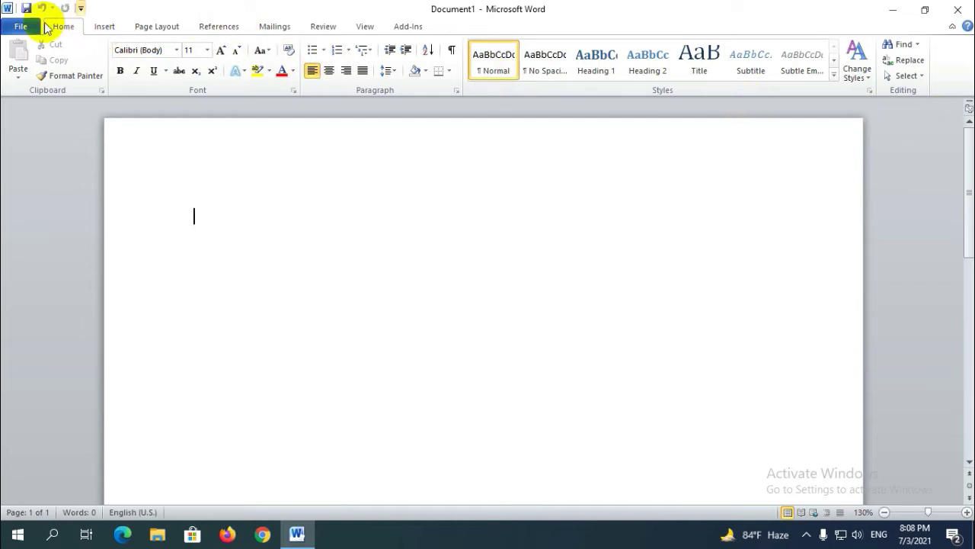
{"action": "left_click", "coordinate": [21, 31]}
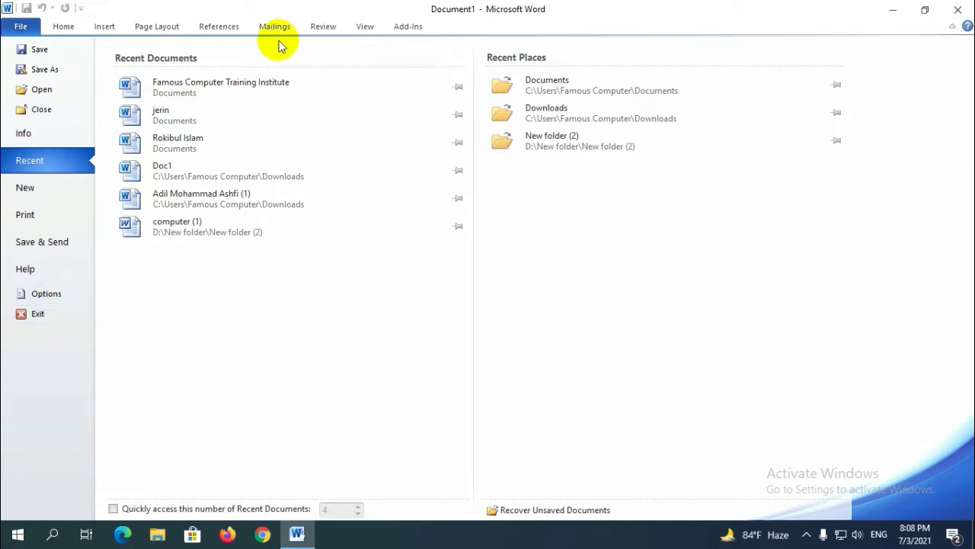
{"action": "left_click", "coordinate": [63, 30]}
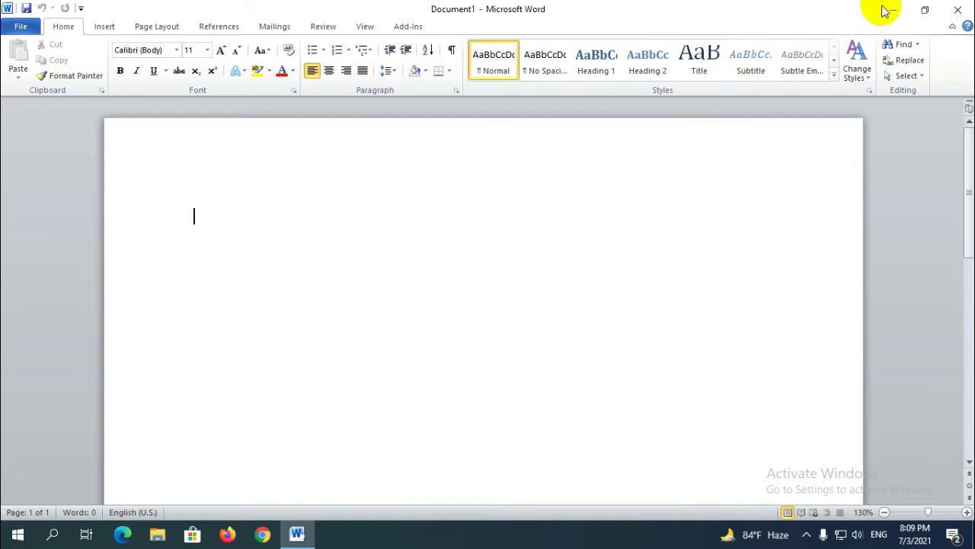
{"action": "key", "text": "super+d"}
{"action": "right_click", "coordinate": [226, 82]}
Step: Refresh the desktop, then open Chrome and search Google for 'typing master download'
{"action": "left_click", "coordinate": [259, 124]}
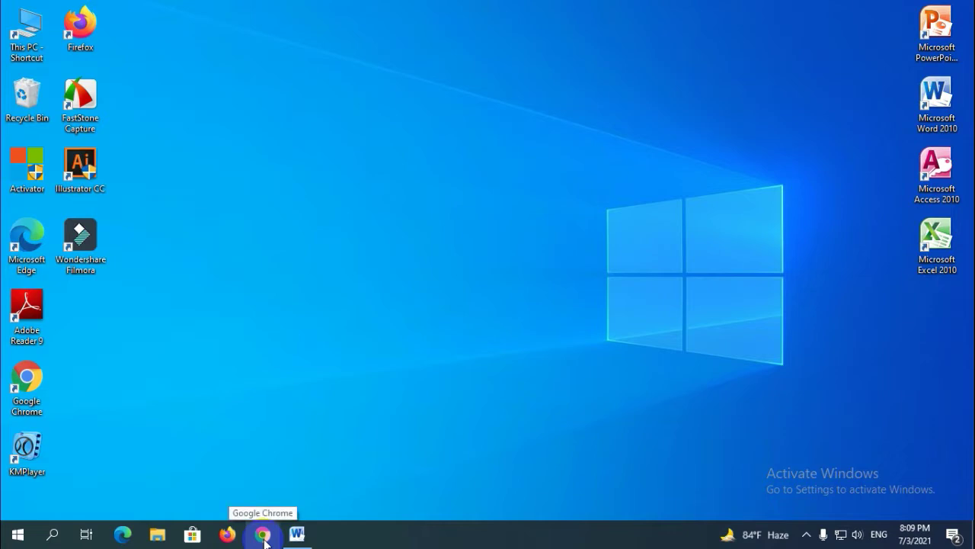
{"action": "left_click", "coordinate": [263, 535]}
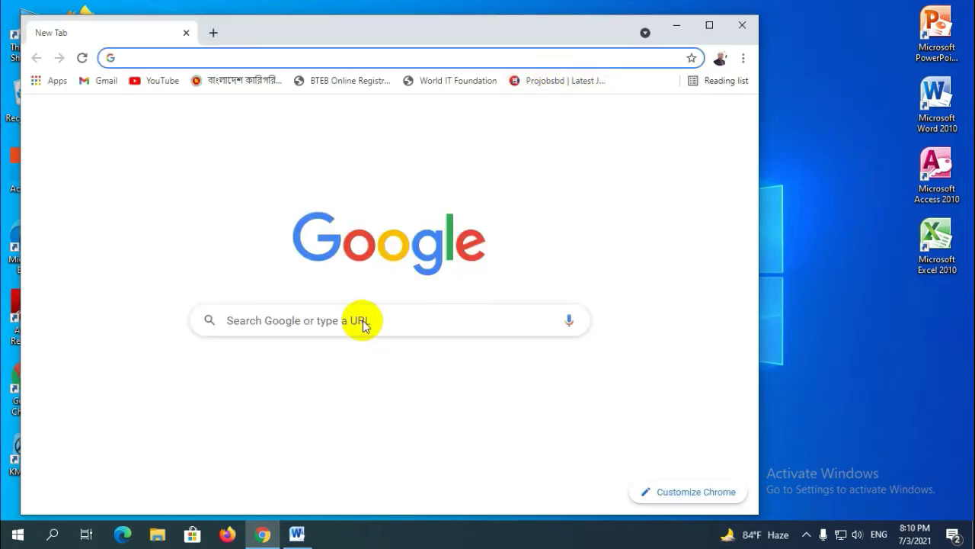
{"action": "left_click", "coordinate": [266, 321]}
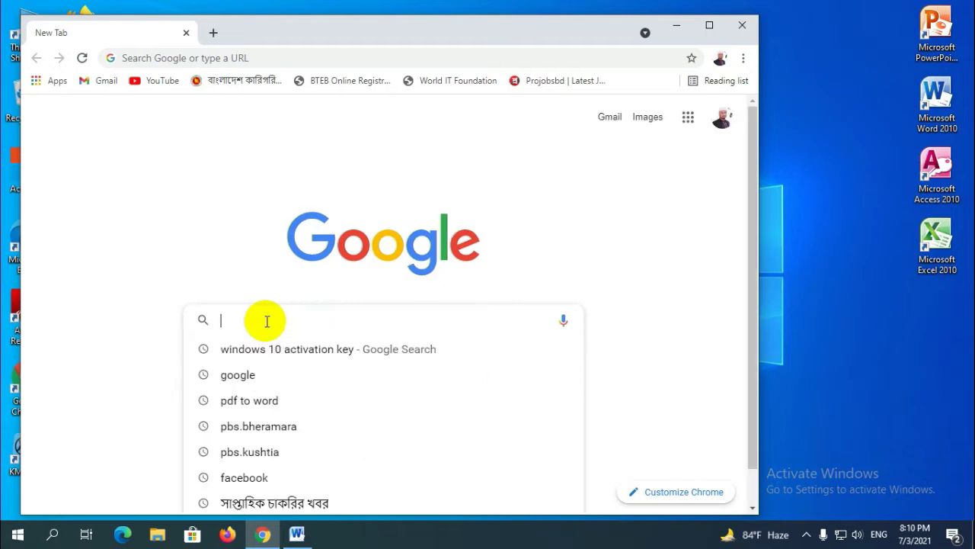
{"action": "type", "text": "yau"}
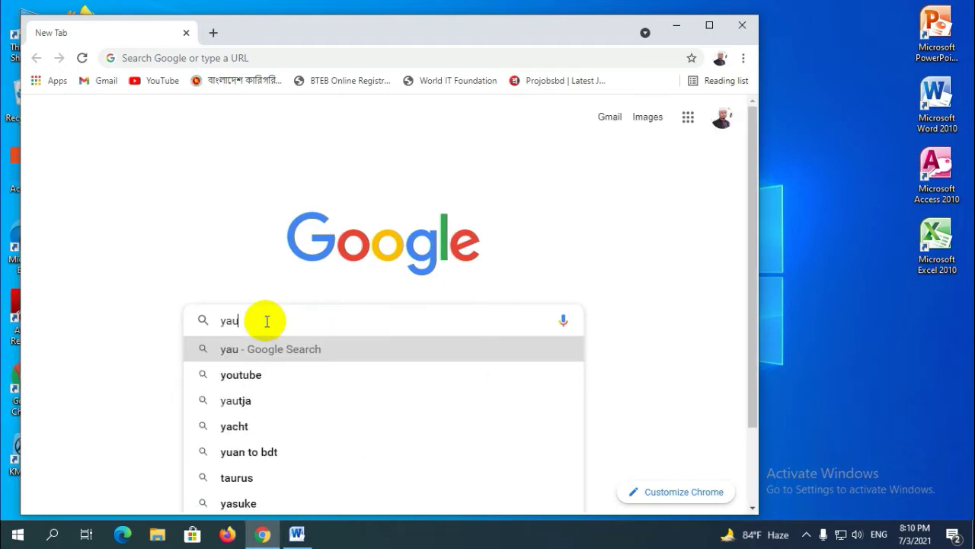
{"action": "key", "text": "BackSpace"}
{"action": "key", "text": "BackSpace"}
{"action": "key", "text": "BackSpace"}
{"action": "type", "text": "tay"}
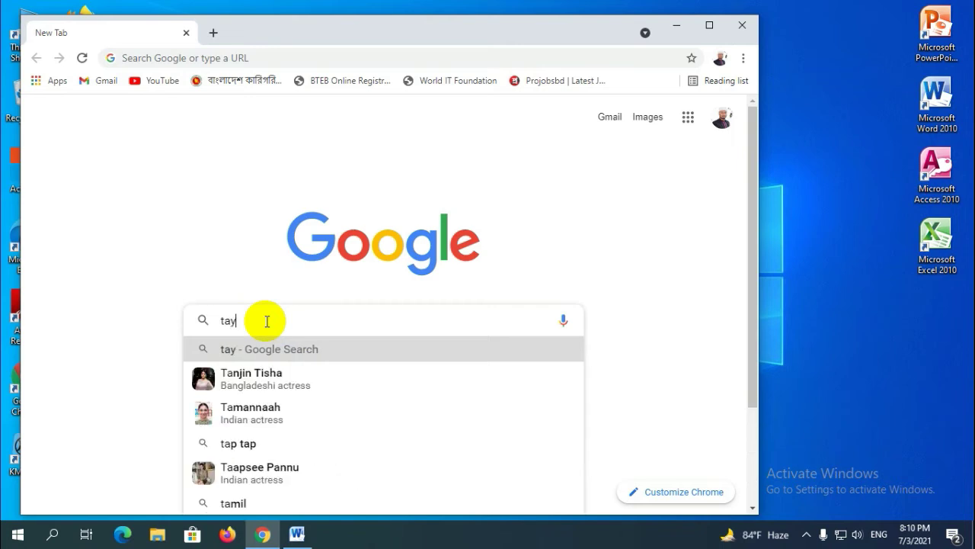
{"action": "type", "text": "ping"}
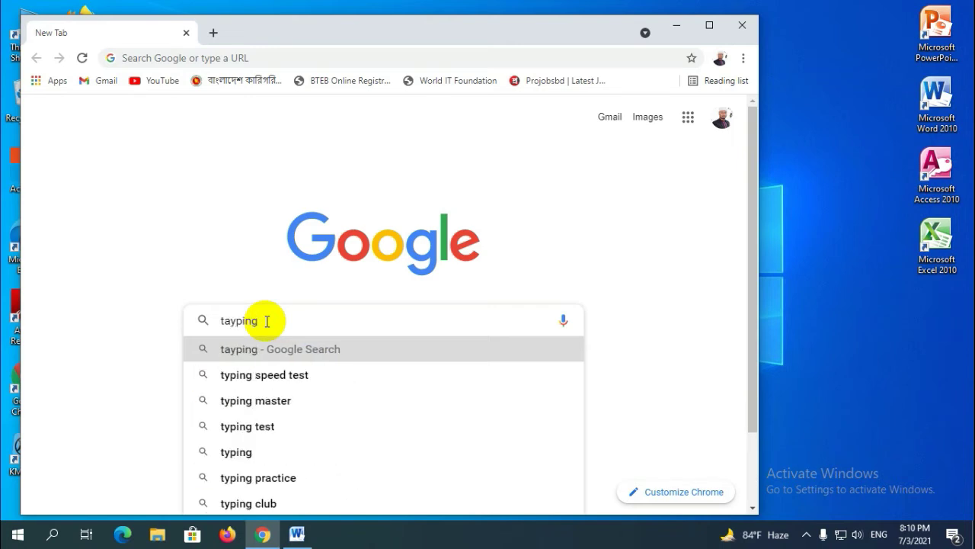
{"action": "type", "text": " mas"}
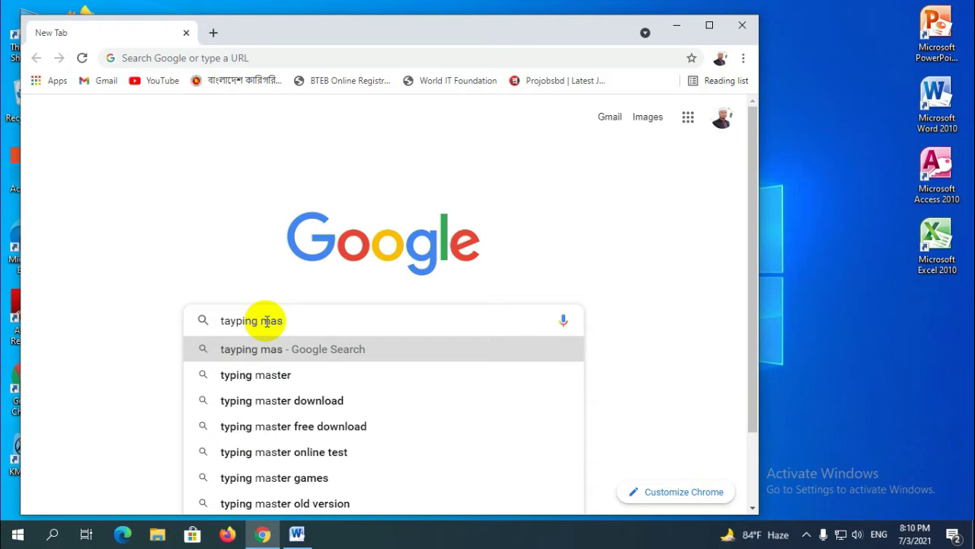
{"action": "left_click", "coordinate": [328, 402]}
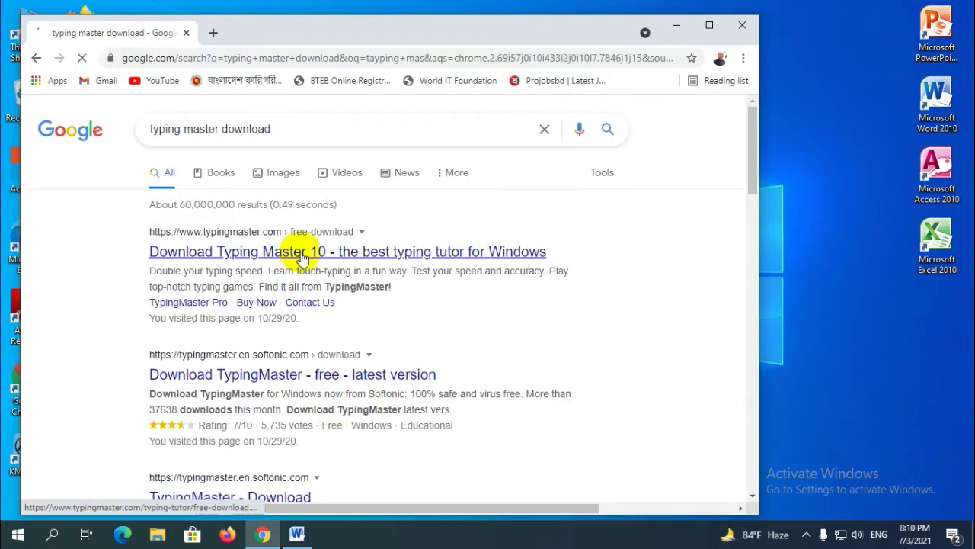
Step: Start the free TypingMaster download on Softonic, accept the Opera installer, and minimize Chrome
{"action": "scroll", "coordinate": [302, 259], "scroll_direction": "down", "scroll_amount": 1}
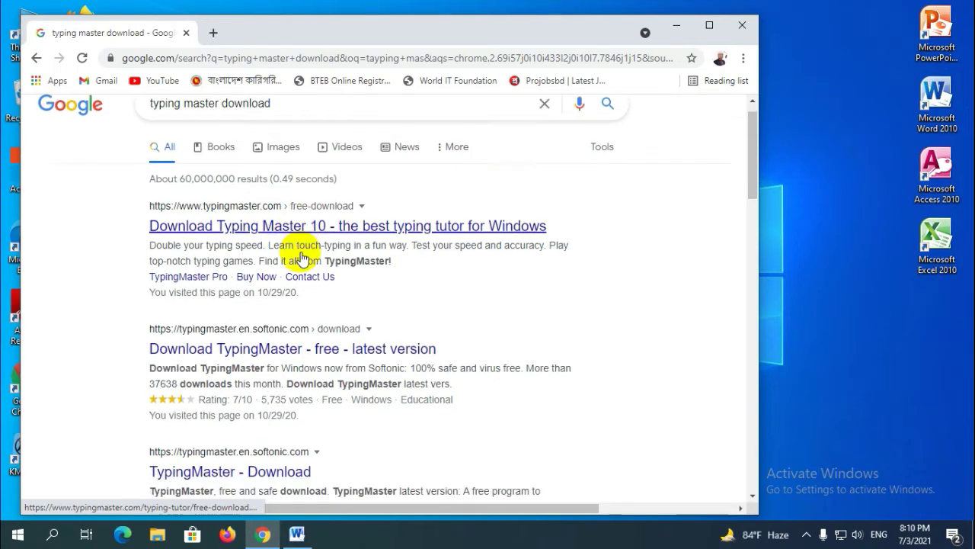
{"action": "left_click", "coordinate": [268, 425]}
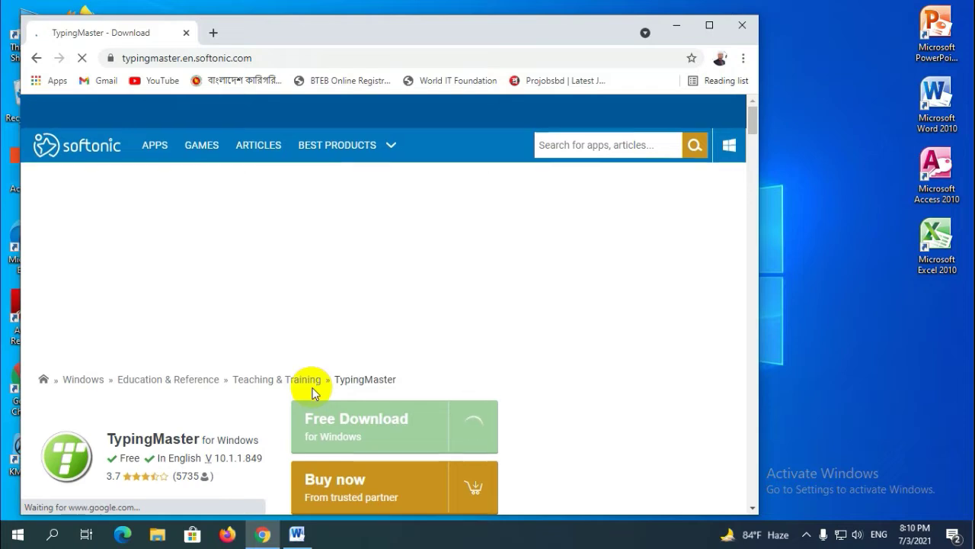
{"action": "scroll", "coordinate": [312, 392], "scroll_direction": "down", "scroll_amount": 1}
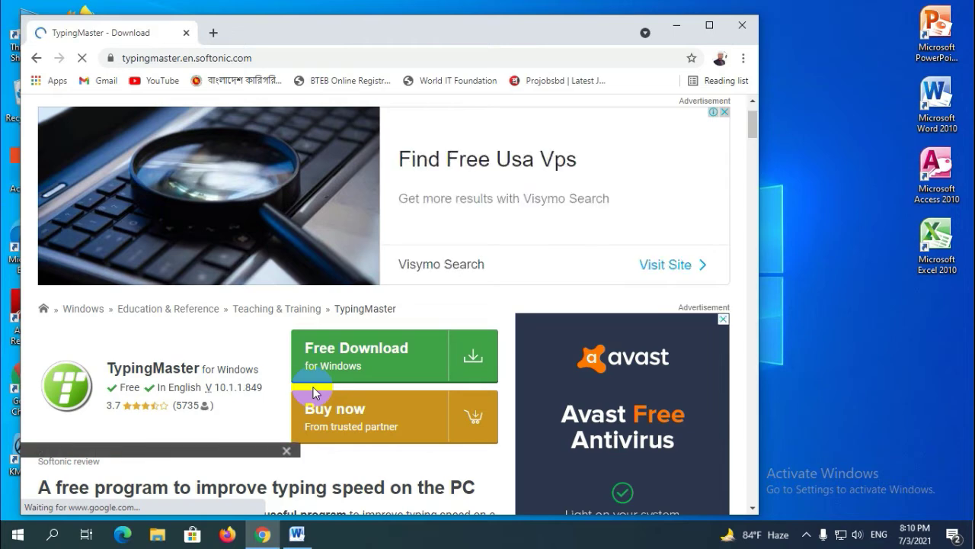
{"action": "scroll", "coordinate": [399, 348], "scroll_direction": "down", "scroll_amount": 2}
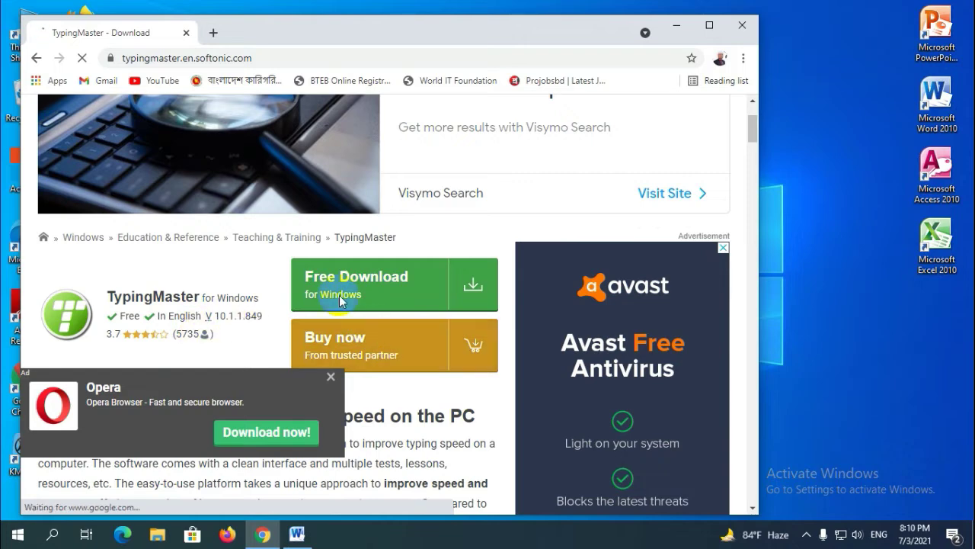
{"action": "left_click", "coordinate": [382, 291]}
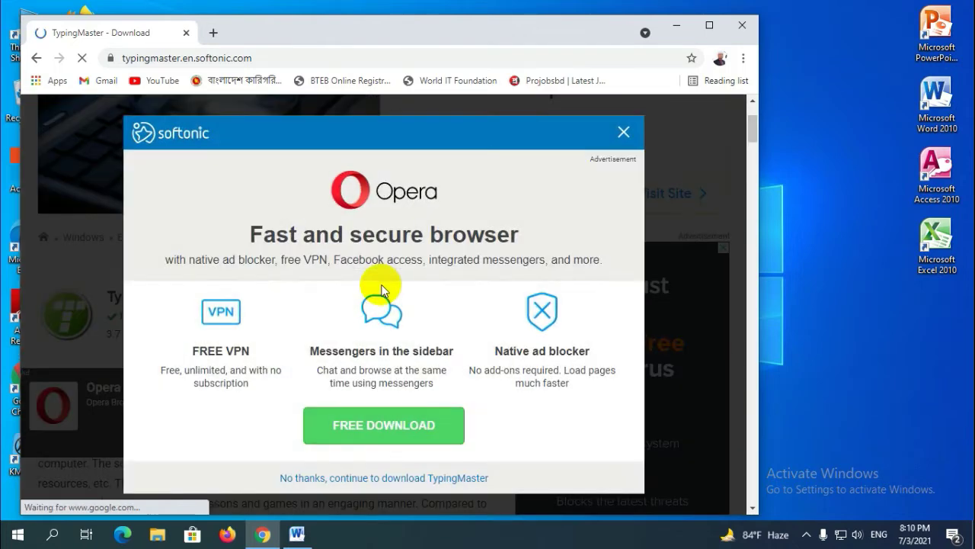
{"action": "left_click", "coordinate": [395, 421]}
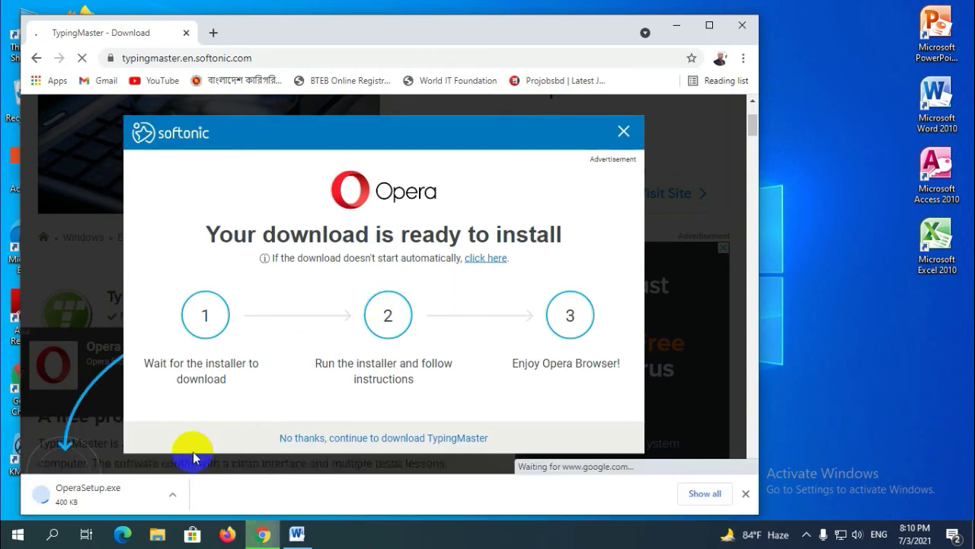
{"action": "left_click", "coordinate": [684, 28]}
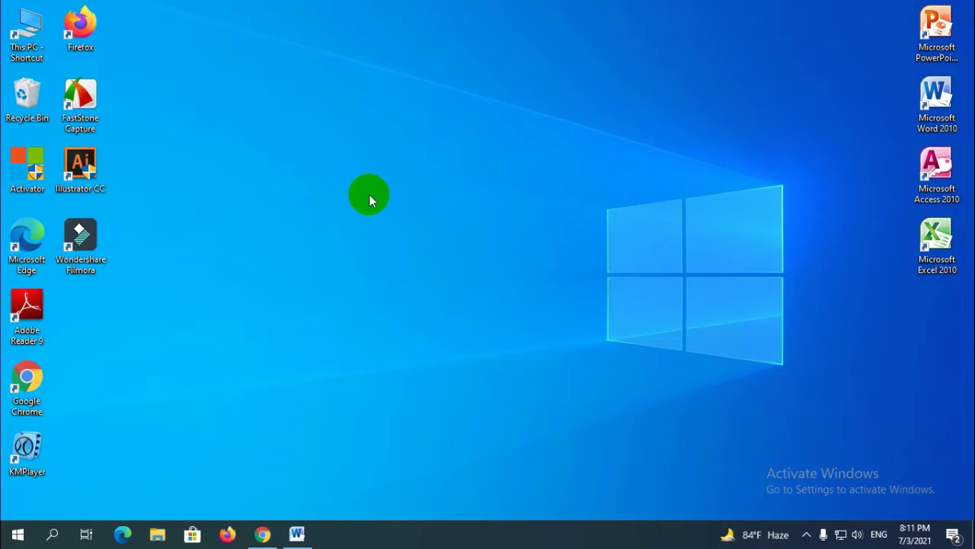
Step: Add a folder called 'New folder' to the desktop from the right-click New menu
{"action": "right_click", "coordinate": [381, 152]}
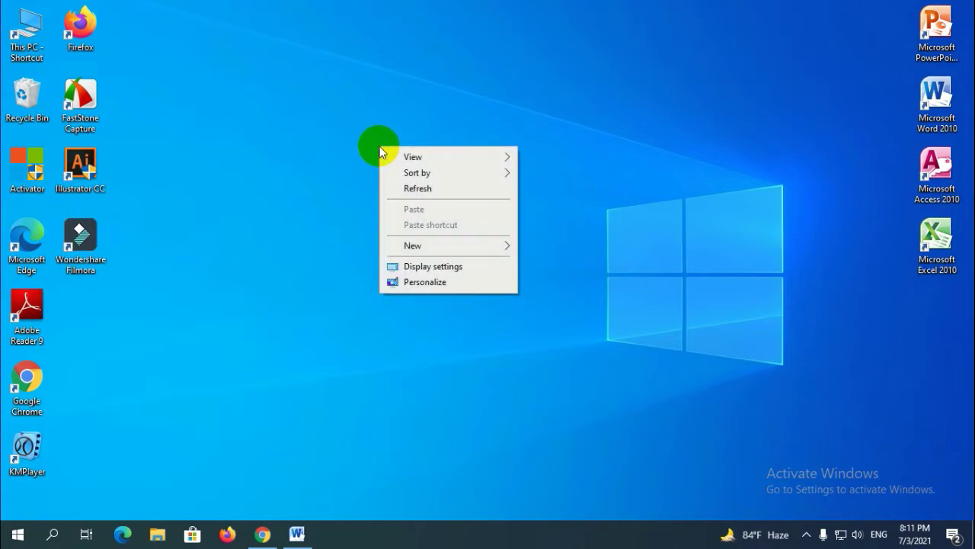
{"action": "left_click", "coordinate": [417, 246]}
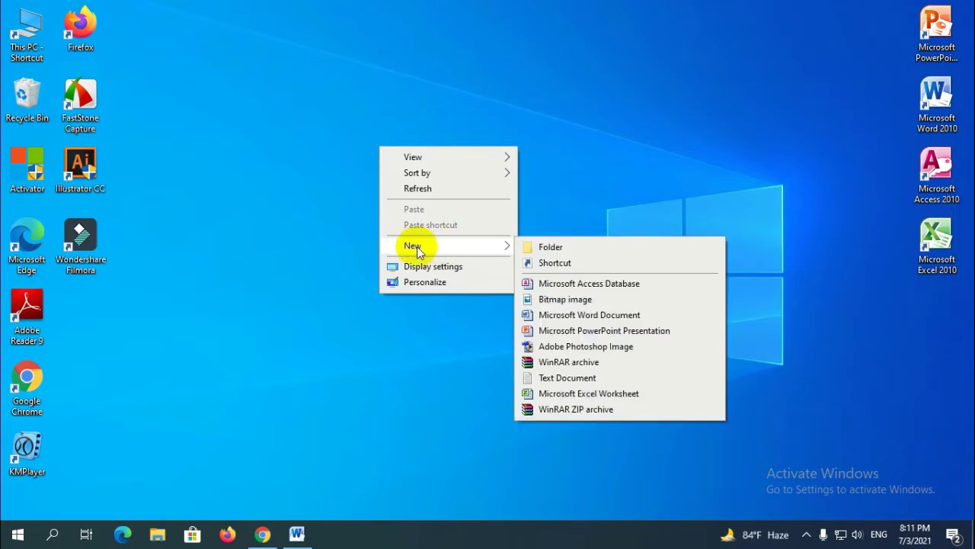
{"action": "left_click", "coordinate": [548, 252]}
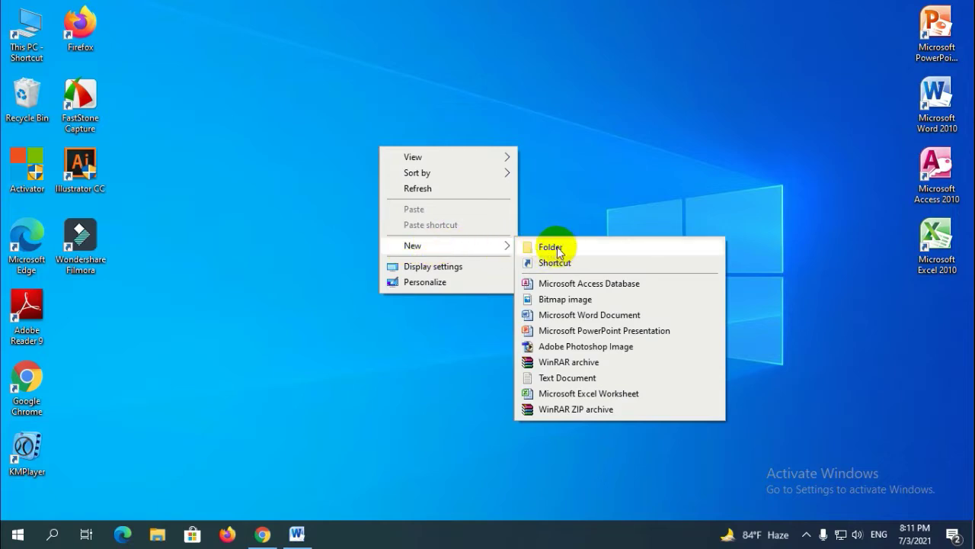
{"action": "left_click", "coordinate": [548, 251]}
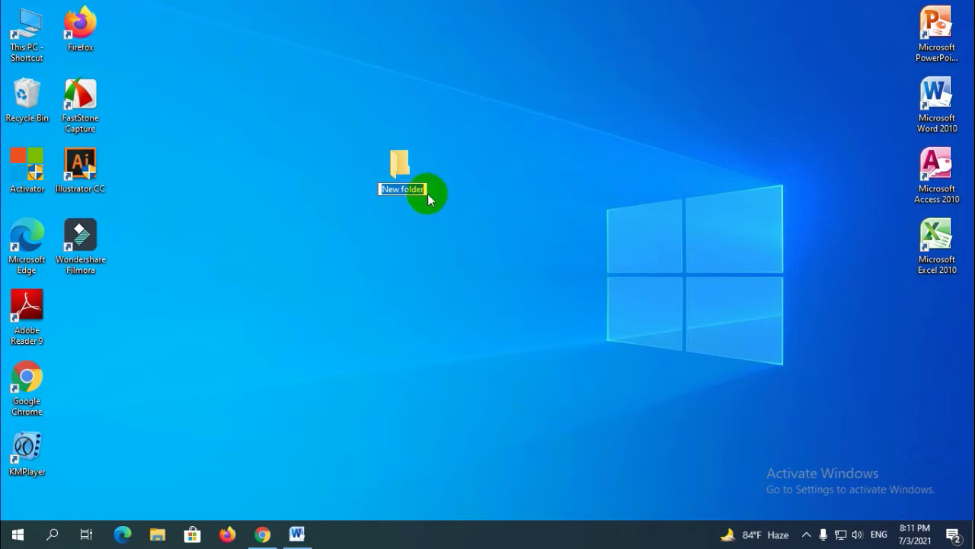
Step: Rename the desktop folder from 'New folder' to 'famous computer'
{"action": "key", "text": "Return"}
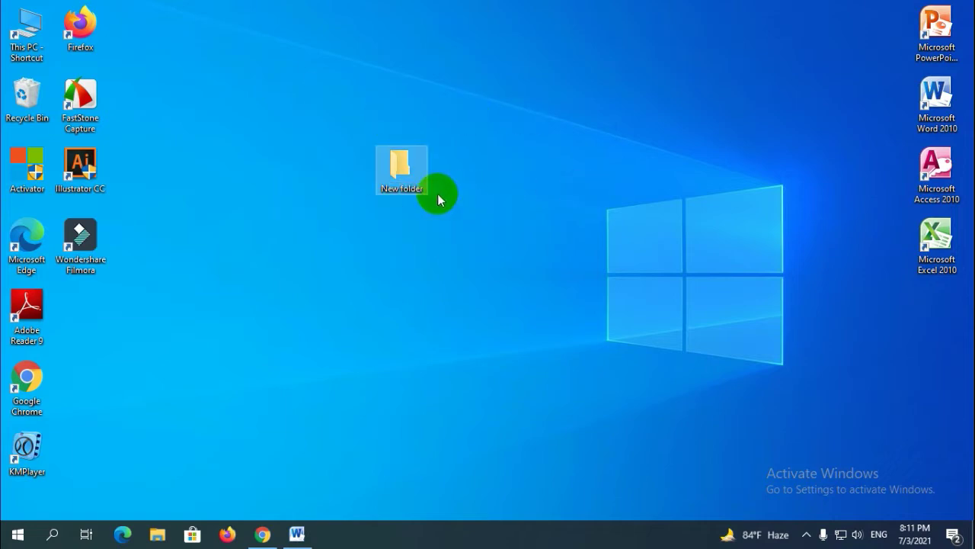
{"action": "left_click", "coordinate": [474, 229]}
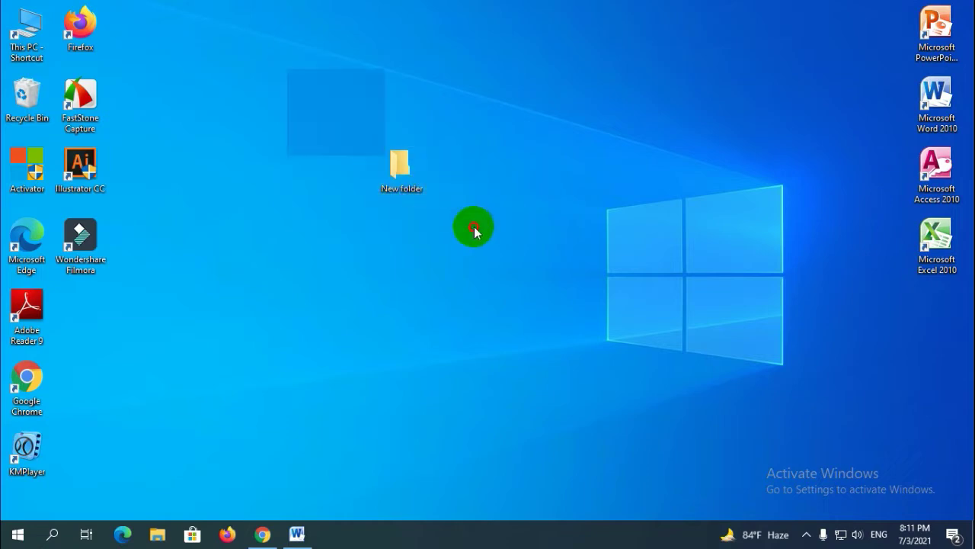
{"action": "left_click_drag", "start_coordinate": [474, 229], "coordinate": [489, 242]}
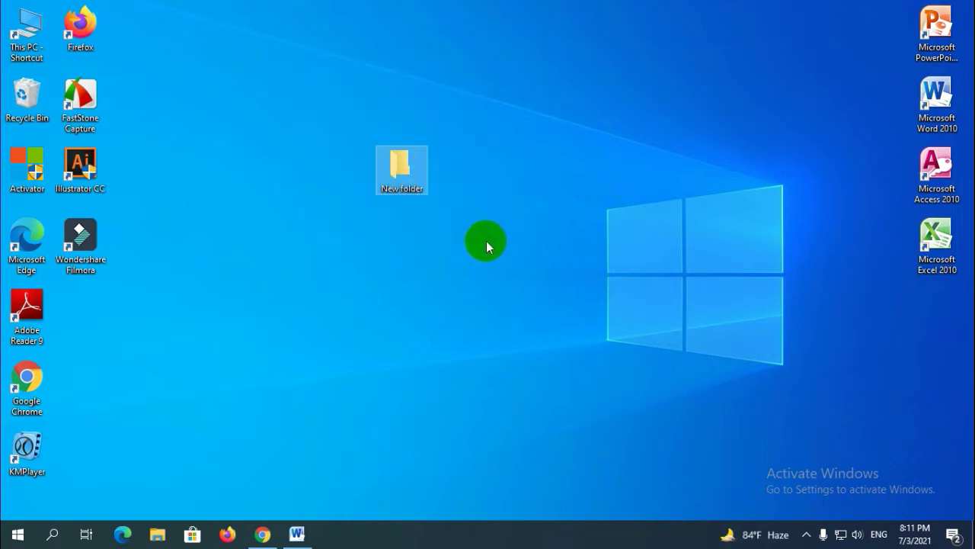
{"action": "left_click", "coordinate": [478, 234]}
{"action": "left_click", "coordinate": [400, 171]}
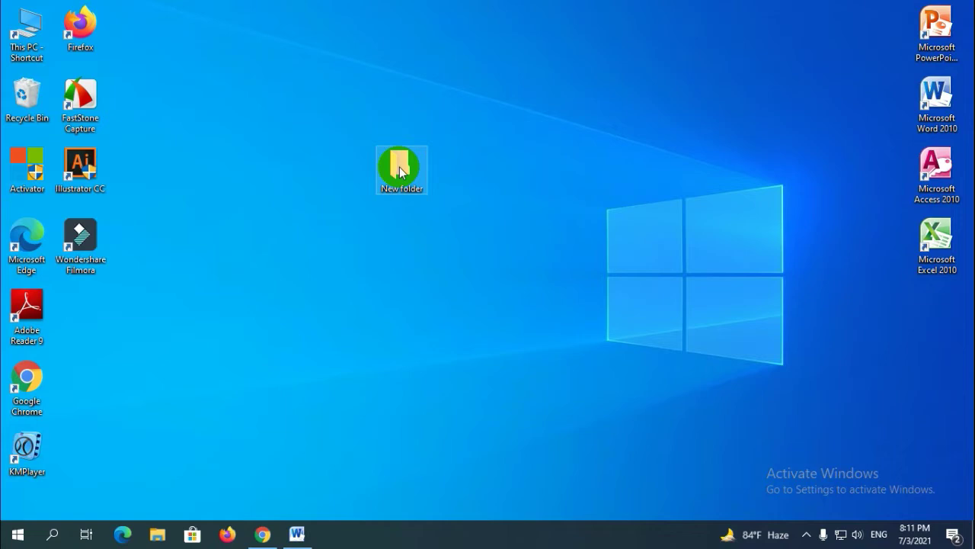
{"action": "right_click", "coordinate": [400, 170]}
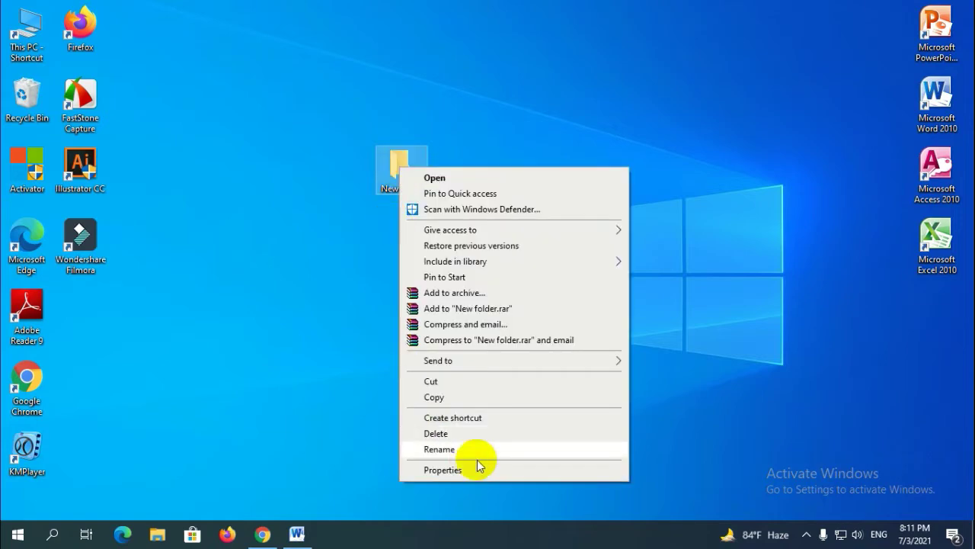
{"action": "left_click", "coordinate": [439, 450]}
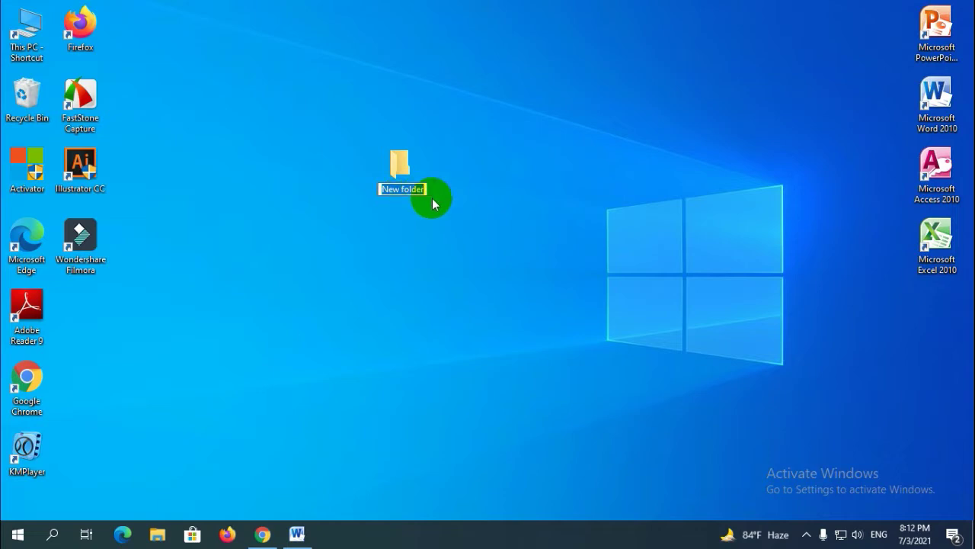
{"action": "key", "text": "BackSpace"}
{"action": "type", "text": "famous"}
{"action": "type", "text": " computer"}
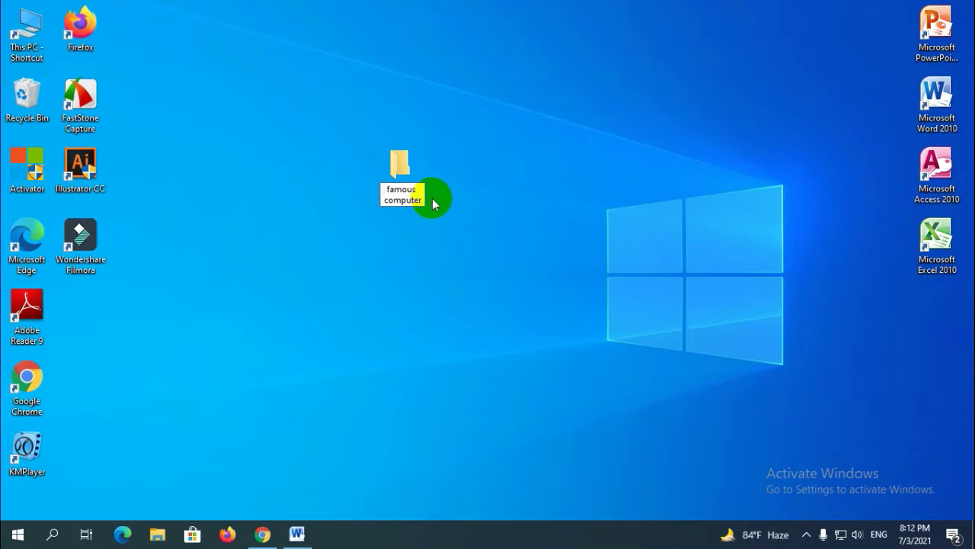
{"action": "key", "text": "Return"}
{"action": "left_click", "coordinate": [476, 200]}
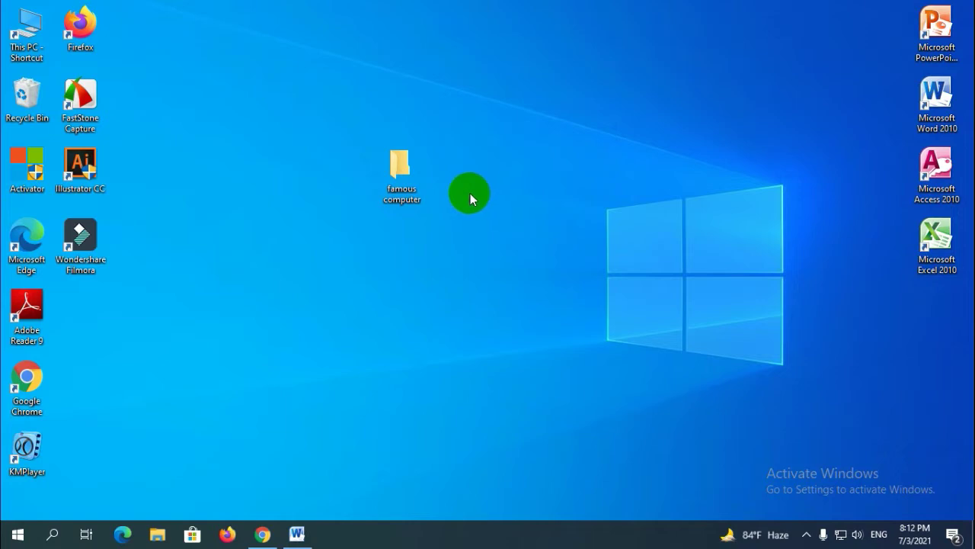
{"action": "left_click", "coordinate": [398, 176]}
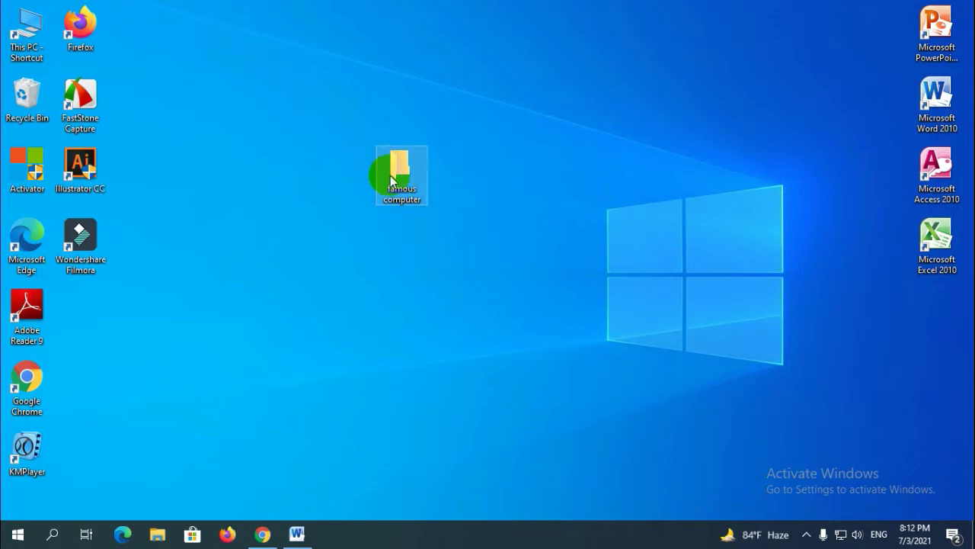
Step: Delete the 'famous computer' folder using its right-click menu
{"action": "right_click", "coordinate": [404, 176]}
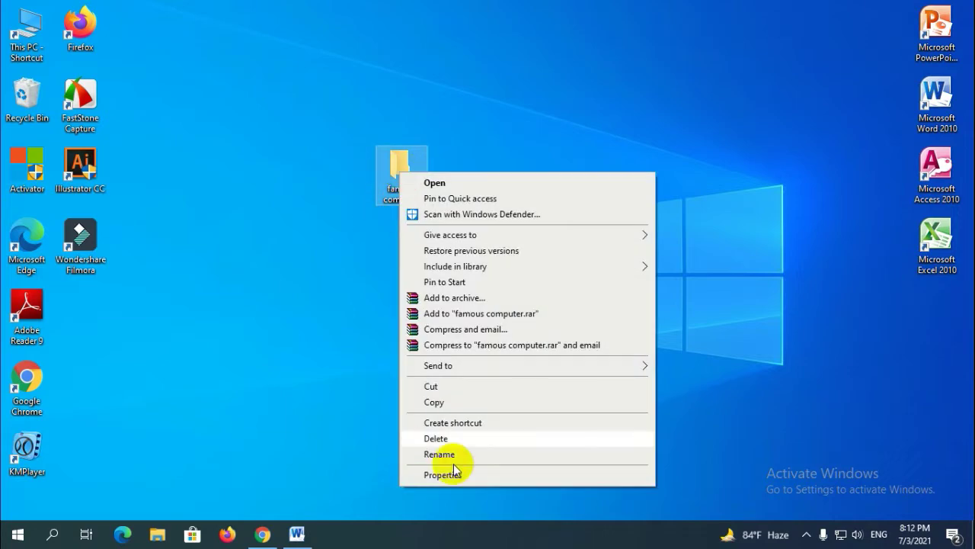
{"action": "left_click", "coordinate": [448, 439]}
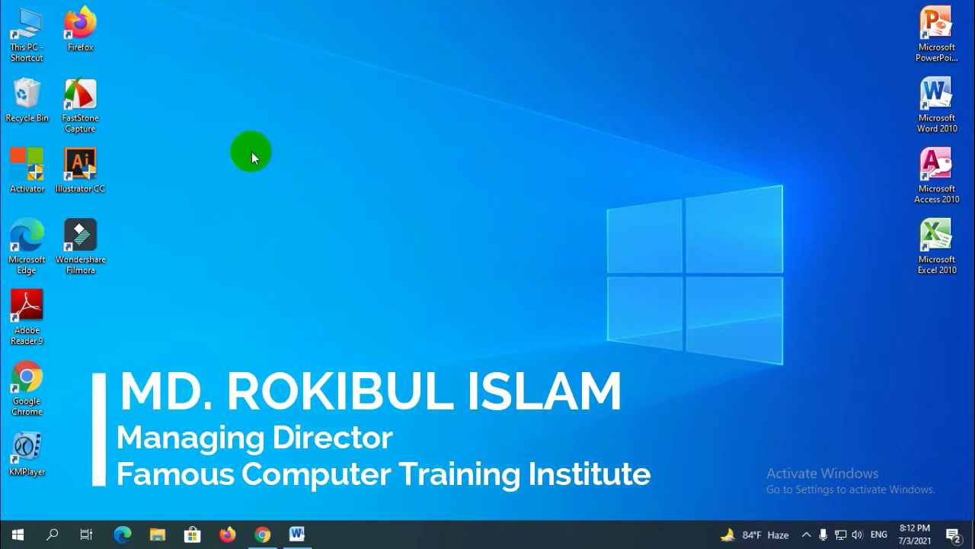
Step: Permanently delete the 'jerin' document from the Recycle Bin
{"action": "double_click", "coordinate": [29, 110]}
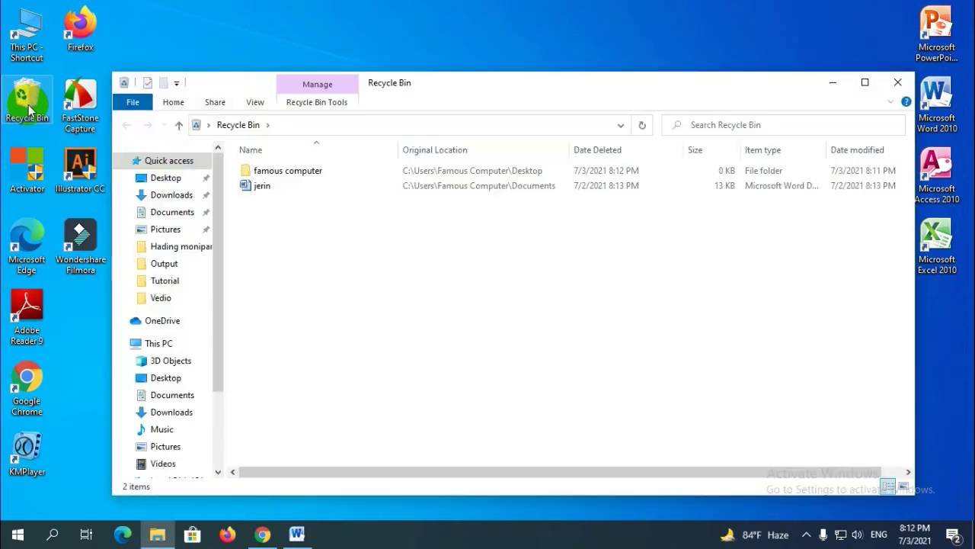
{"action": "left_click", "coordinate": [255, 189]}
{"action": "key", "text": "Delete"}
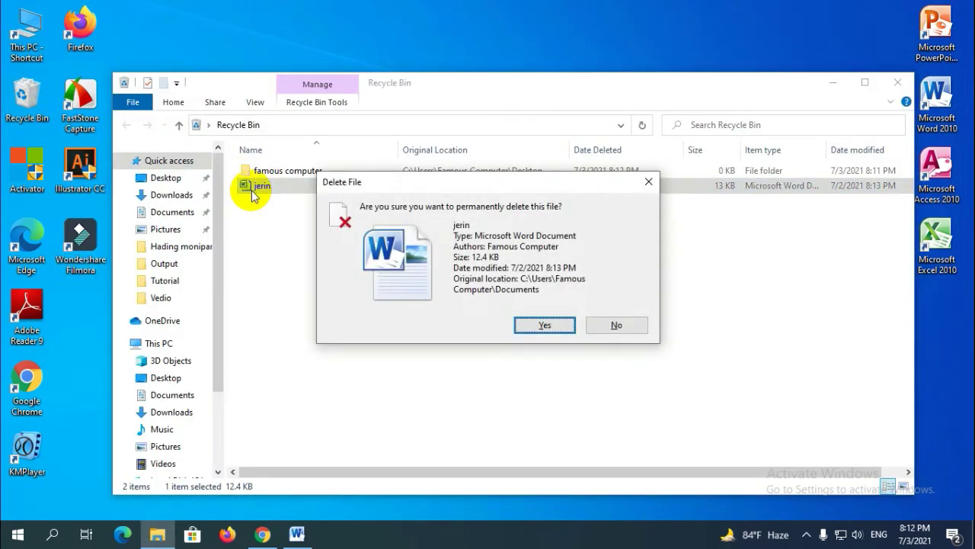
{"action": "left_click", "coordinate": [544, 325]}
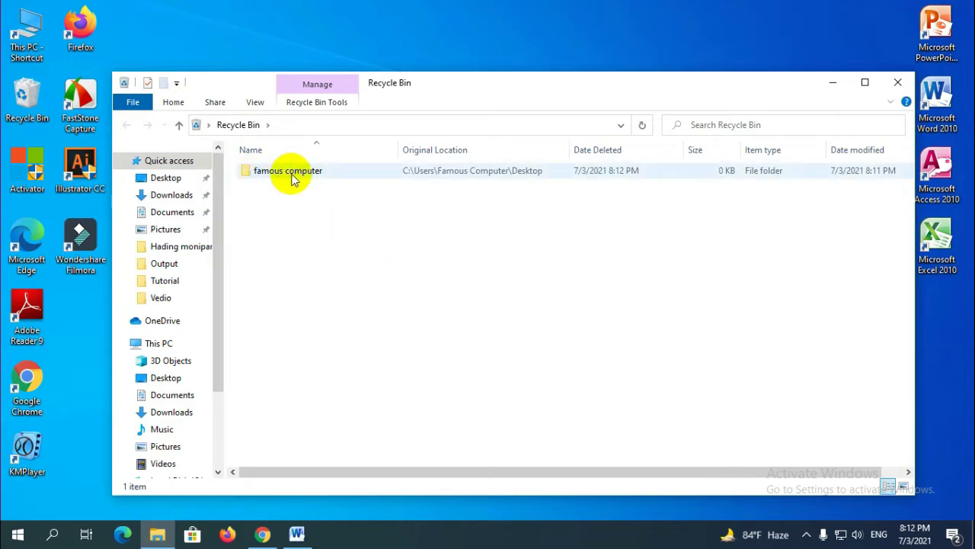
Step: Restore the 'famous computer' folder to the desktop and close the Recycle Bin
{"action": "mouse_move", "coordinate": [293, 181]}
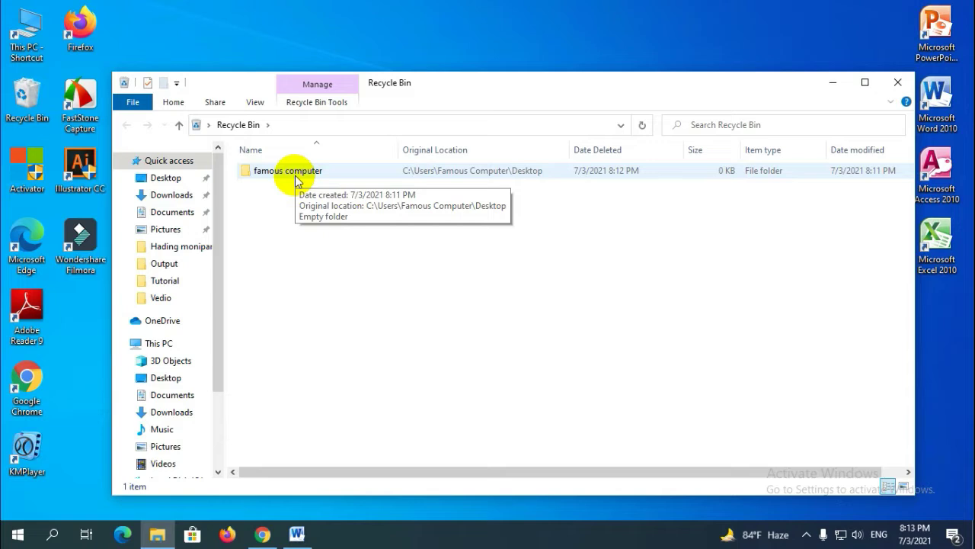
{"action": "left_click", "coordinate": [262, 175]}
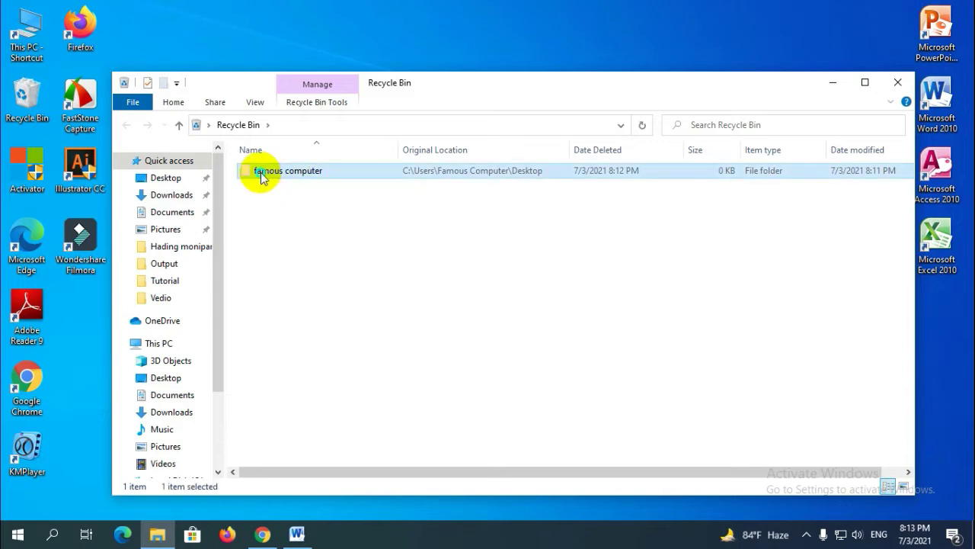
{"action": "right_click", "coordinate": [267, 178]}
{"action": "left_click", "coordinate": [305, 185]}
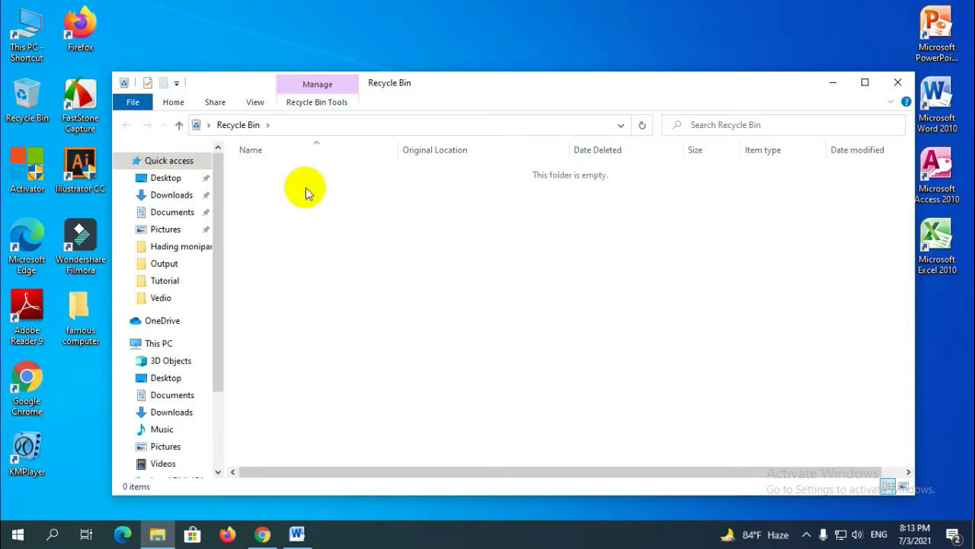
{"action": "left_click", "coordinate": [898, 82]}
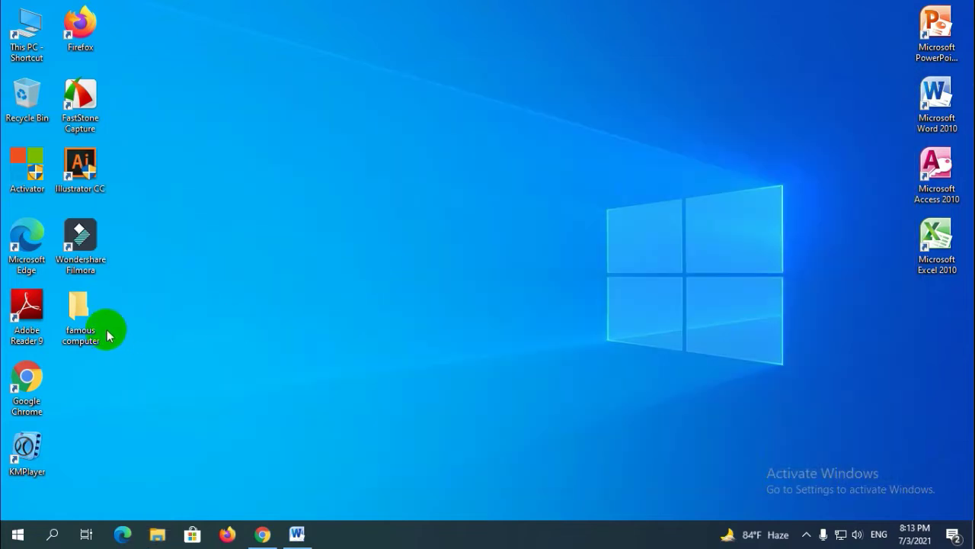
Step: Drag the 'famous computer' folder to the upper middle of the desktop, then toward the Recycle Bin
{"action": "left_click_drag", "start_coordinate": [87, 324], "coordinate": [351, 236]}
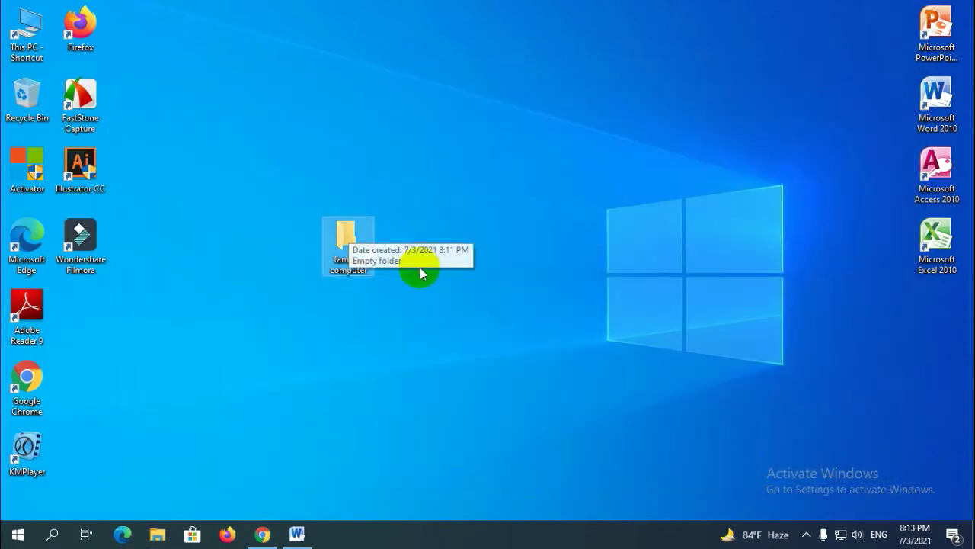
{"action": "left_click", "coordinate": [403, 282]}
{"action": "left_click_drag", "start_coordinate": [348, 259], "coordinate": [378, 192]}
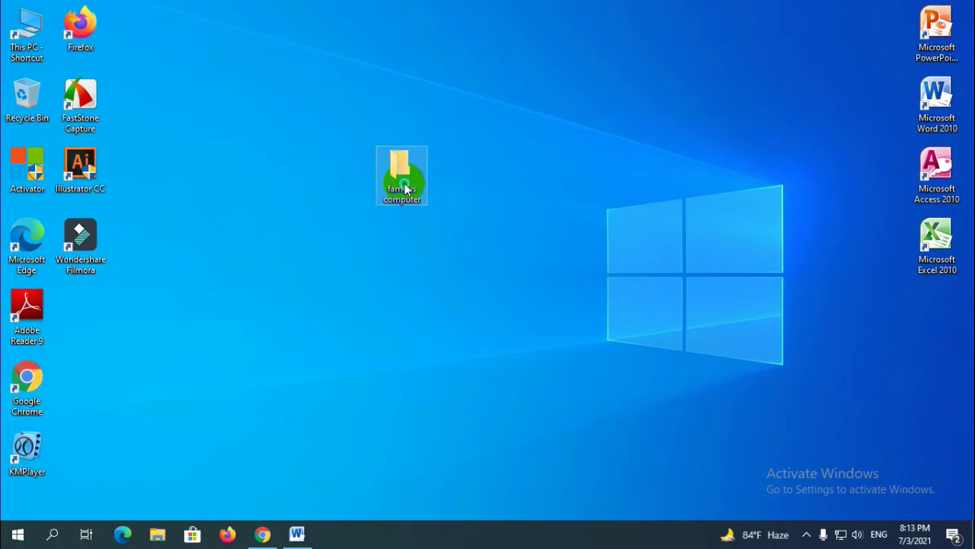
{"action": "right_click", "coordinate": [405, 185]}
{"action": "left_click", "coordinate": [470, 92]}
{"action": "mouse_move", "coordinate": [402, 169]}
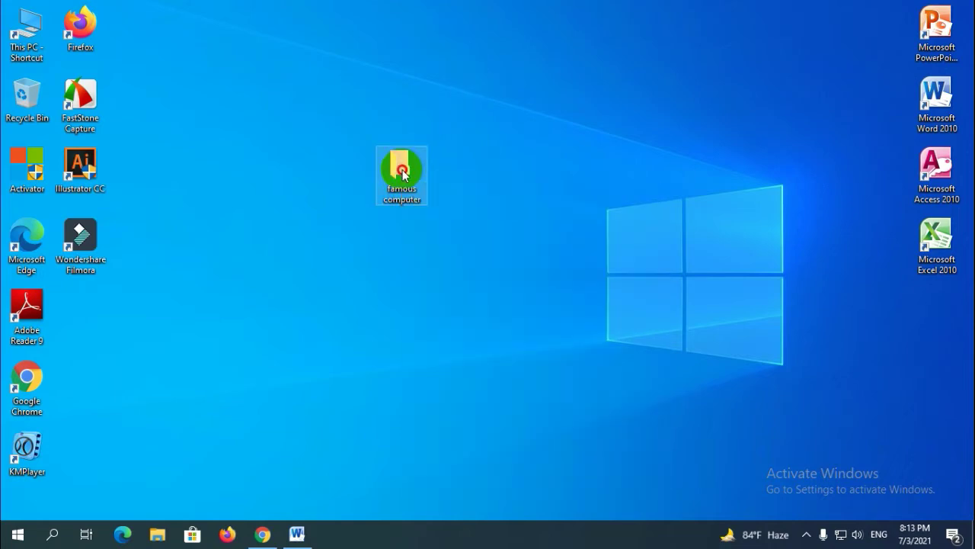
{"action": "mouse_move", "coordinate": [403, 174]}
{"action": "left_mouse_down"}
{"action": "mouse_move", "coordinate": [259, 188]}
{"action": "mouse_move", "coordinate": [26, 102]}
{"action": "left_mouse_up"}
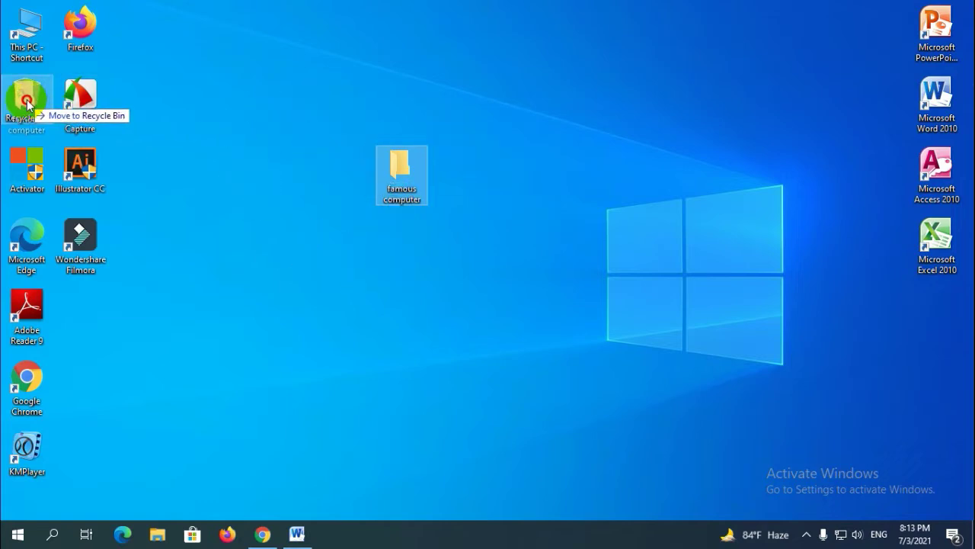
Step: Drop the 'famous computer' folder into the Recycle Bin and check its contents
{"action": "left_click_drag", "start_coordinate": [27, 103], "coordinate": [27, 105]}
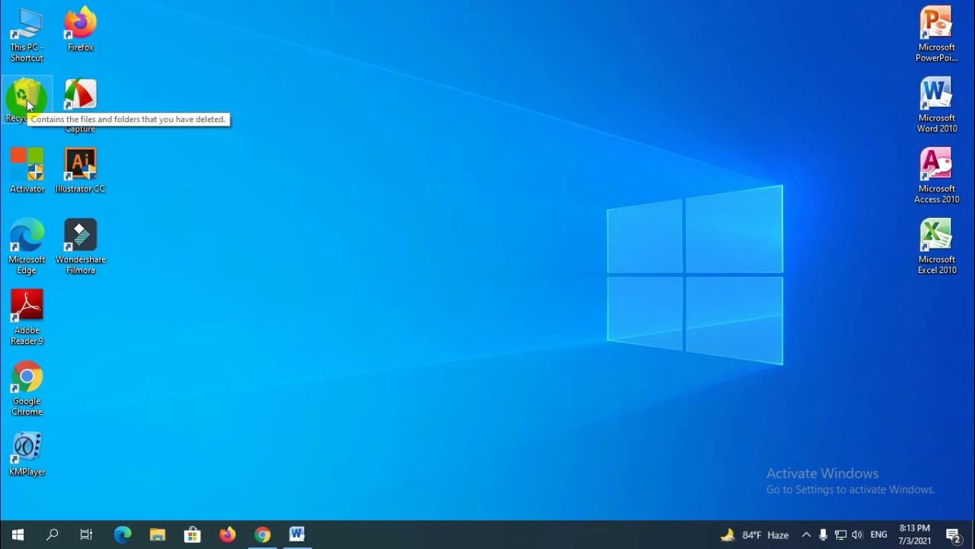
{"action": "double_click", "coordinate": [27, 104]}
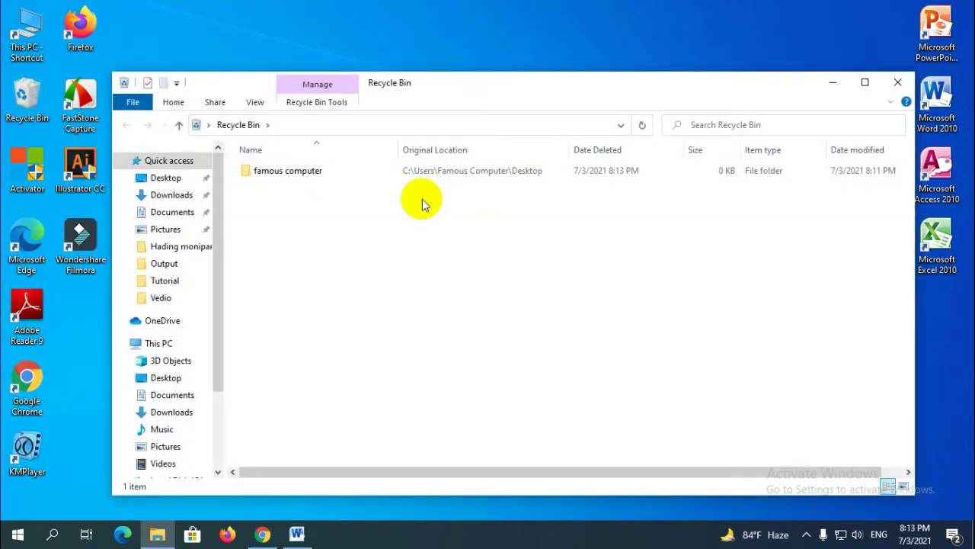
{"action": "left_click", "coordinate": [897, 82]}
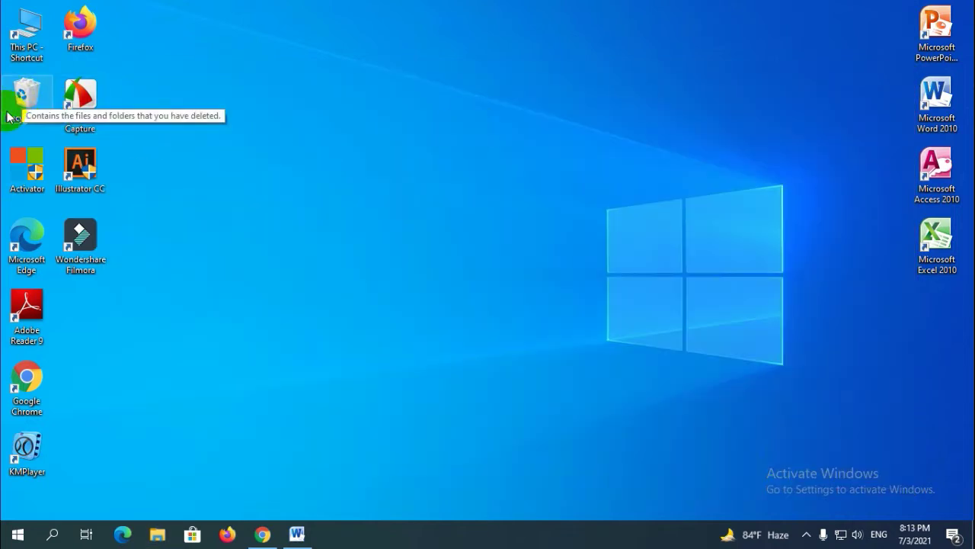
Step: Empty the Recycle Bin, verify it is empty, and refresh the desktop
{"action": "right_click", "coordinate": [26, 93]}
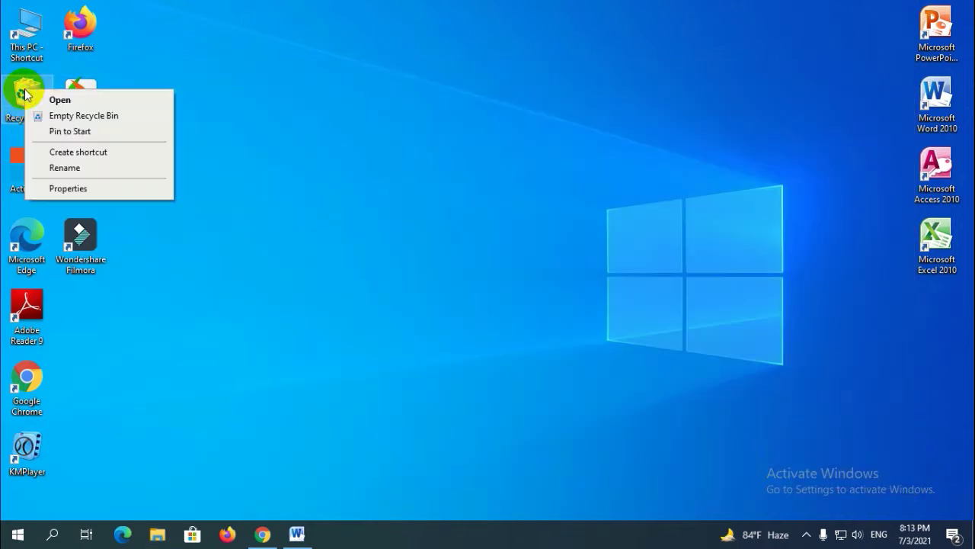
{"action": "left_click", "coordinate": [95, 119]}
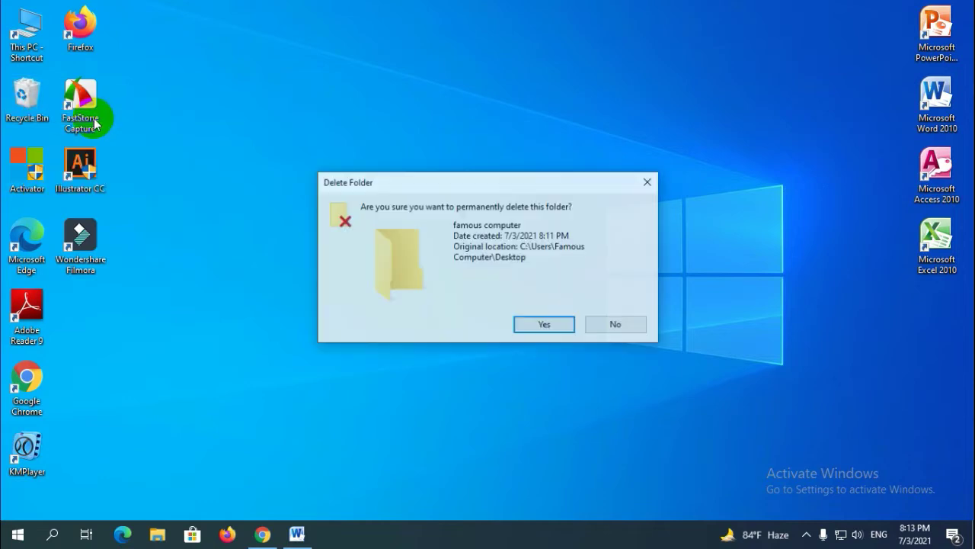
{"action": "left_click", "coordinate": [556, 325]}
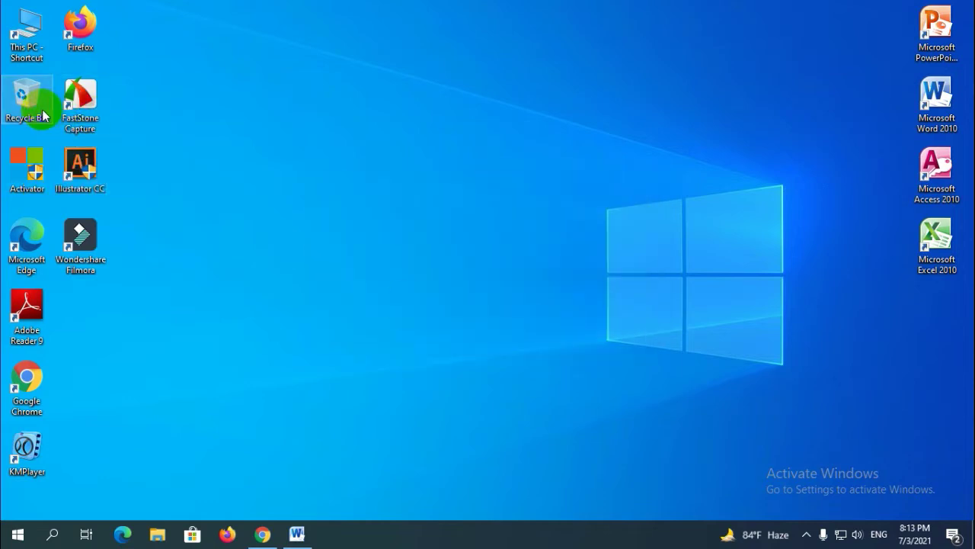
{"action": "double_click", "coordinate": [42, 113]}
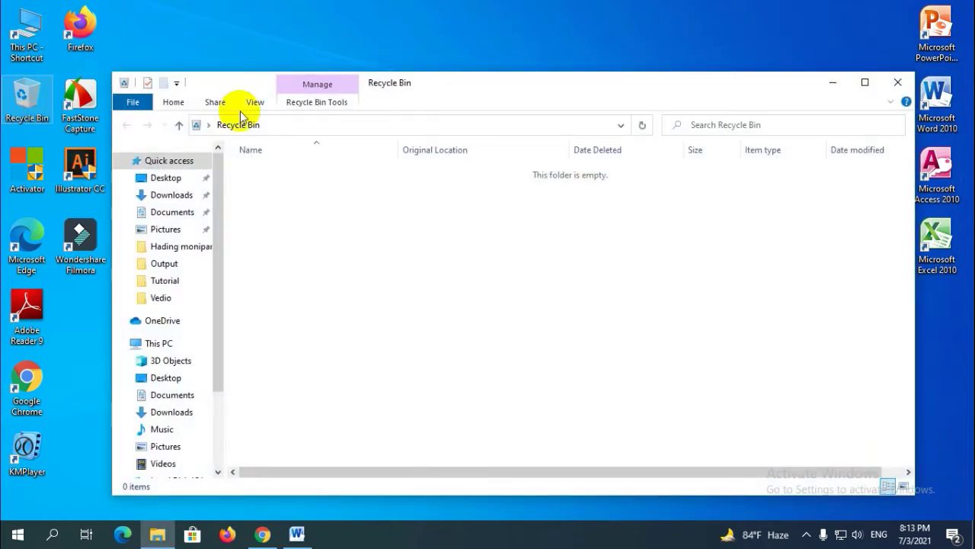
{"action": "left_click", "coordinate": [887, 90]}
{"action": "right_click", "coordinate": [438, 35]}
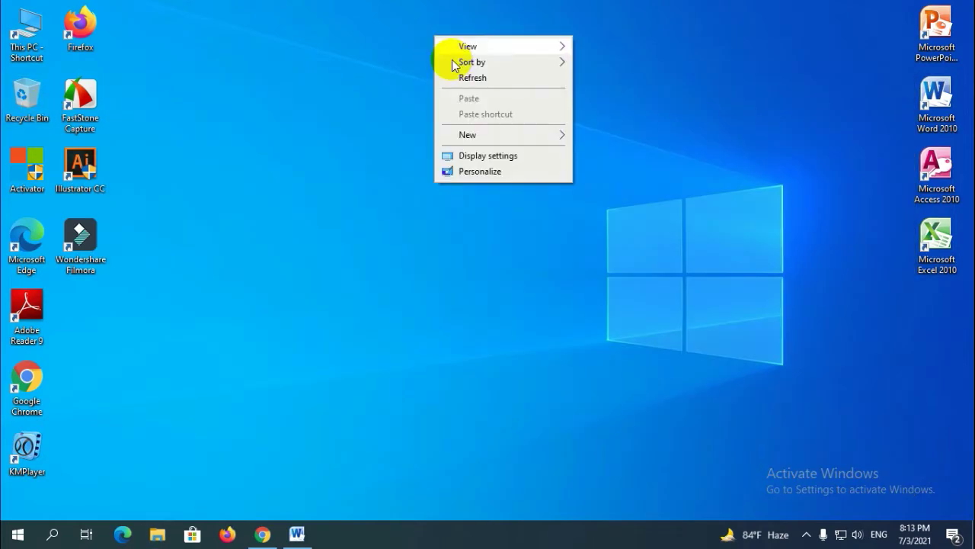
{"action": "left_click", "coordinate": [461, 82]}
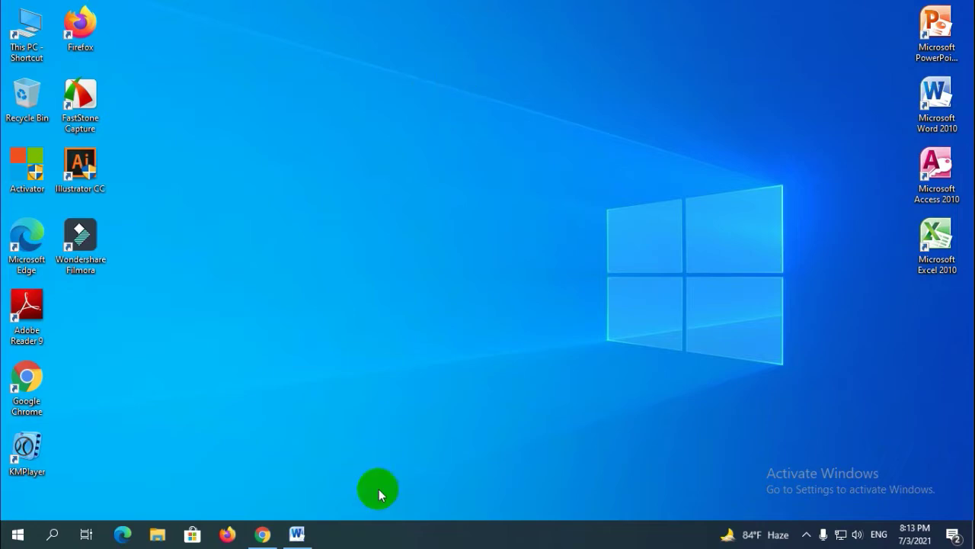
{"action": "left_click", "coordinate": [262, 535]}
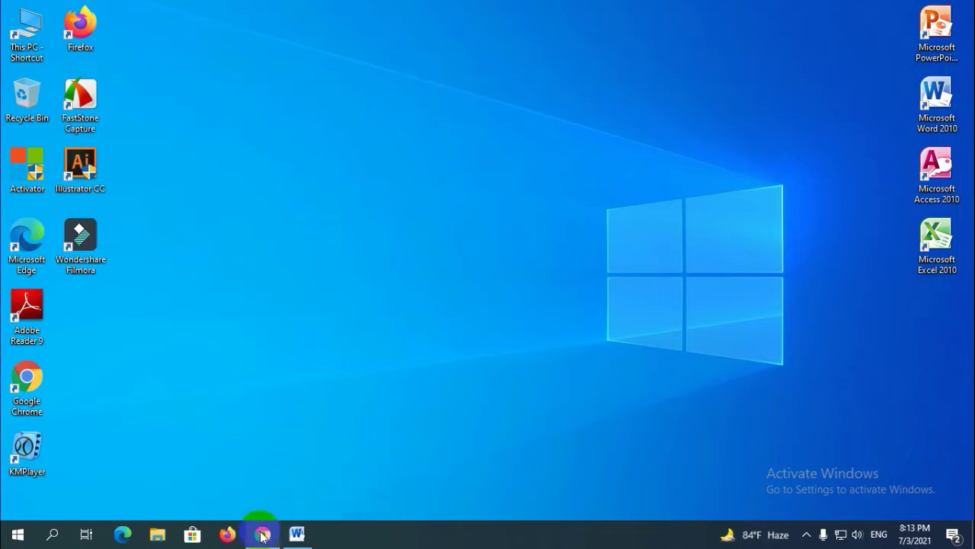
Step: Dismiss the Opera offer, then download and open the TypingMaster 10.1.1.849 installer from Softonic
{"action": "left_click", "coordinate": [260, 534]}
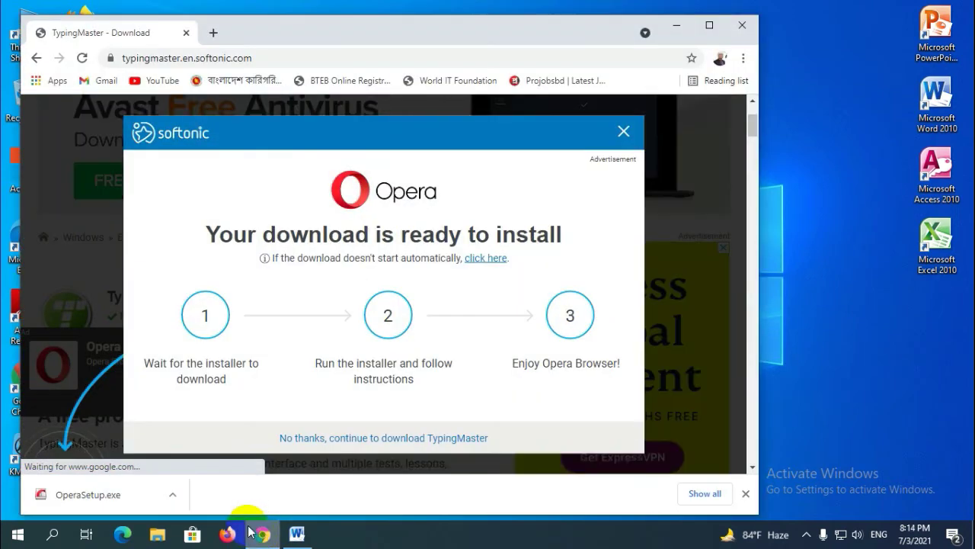
{"action": "left_click", "coordinate": [623, 131]}
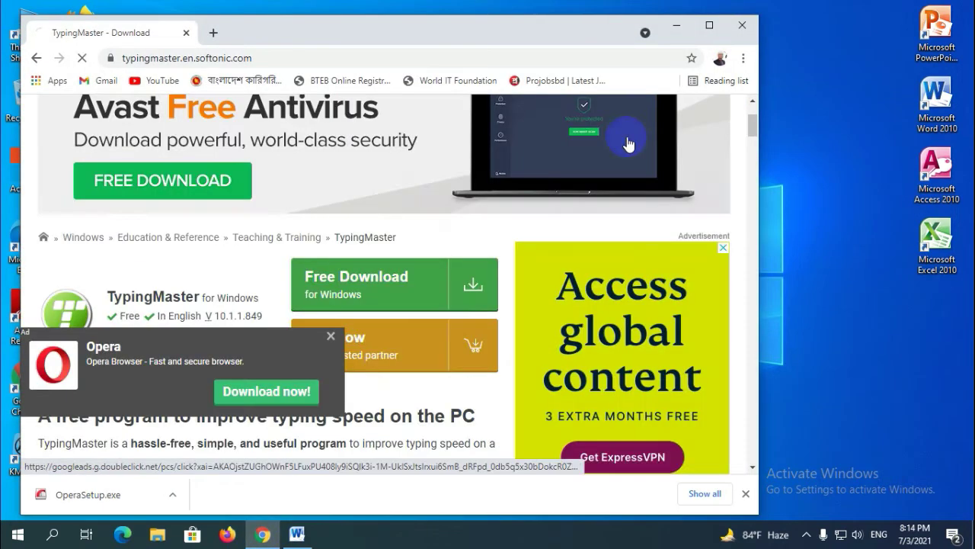
{"action": "left_click", "coordinate": [348, 275]}
{"action": "scroll", "coordinate": [347, 278], "scroll_direction": "down", "scroll_amount": 3}
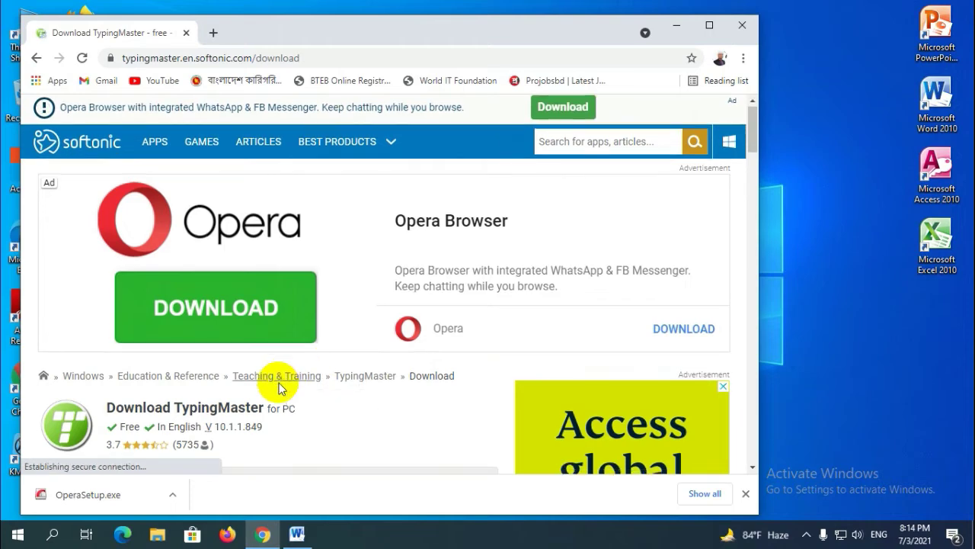
{"action": "left_click", "coordinate": [709, 25]}
{"action": "scroll", "coordinate": [394, 242], "scroll_direction": "down", "scroll_amount": 2}
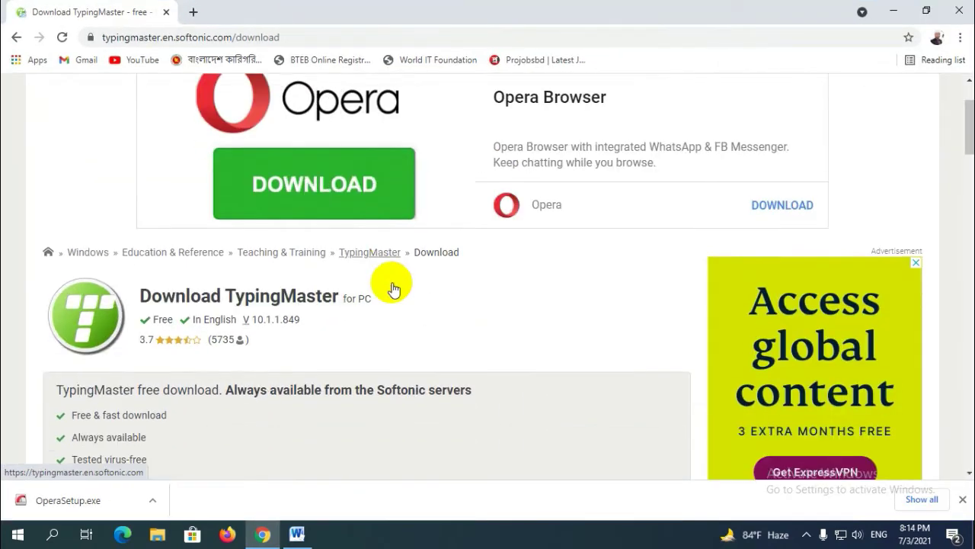
{"action": "scroll", "coordinate": [92, 325], "scroll_direction": "down", "scroll_amount": 2}
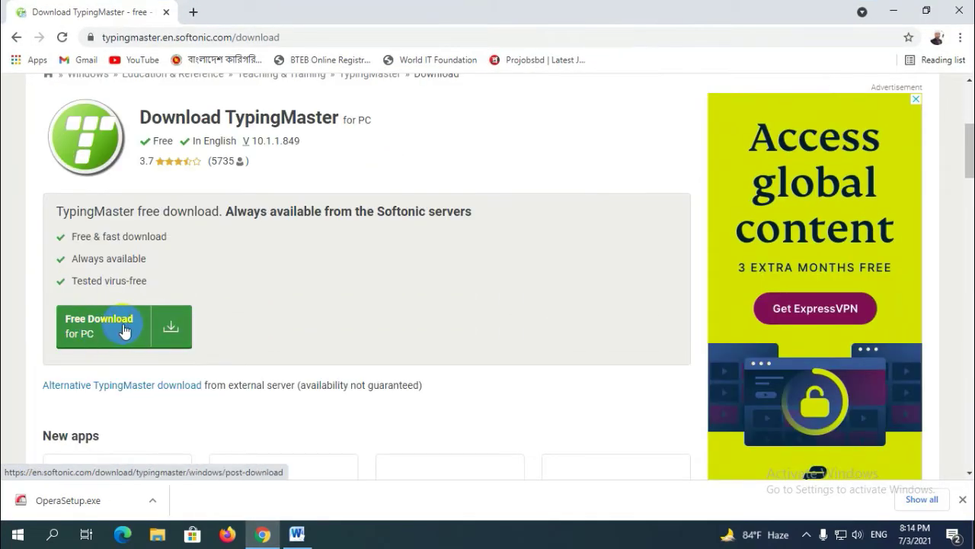
{"action": "left_click", "coordinate": [124, 331]}
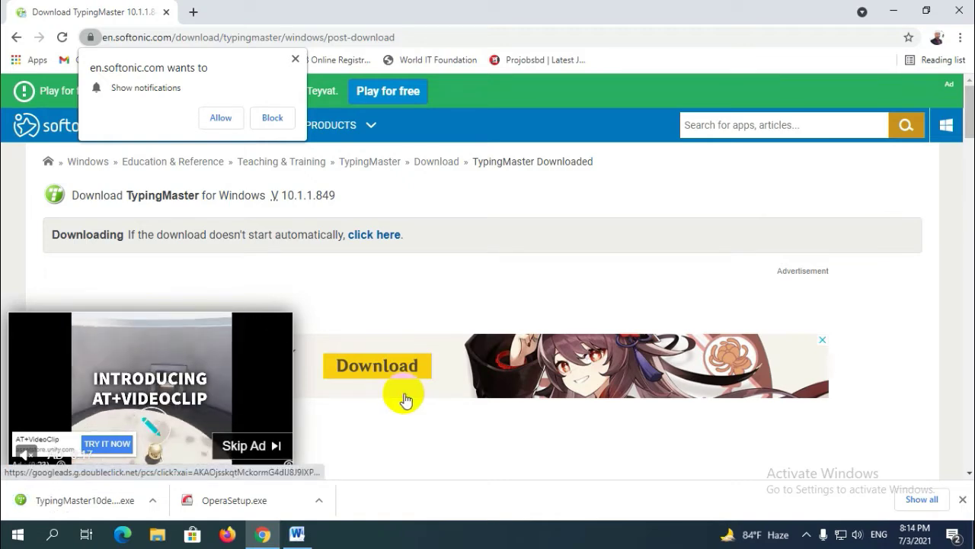
{"action": "left_click", "coordinate": [76, 501]}
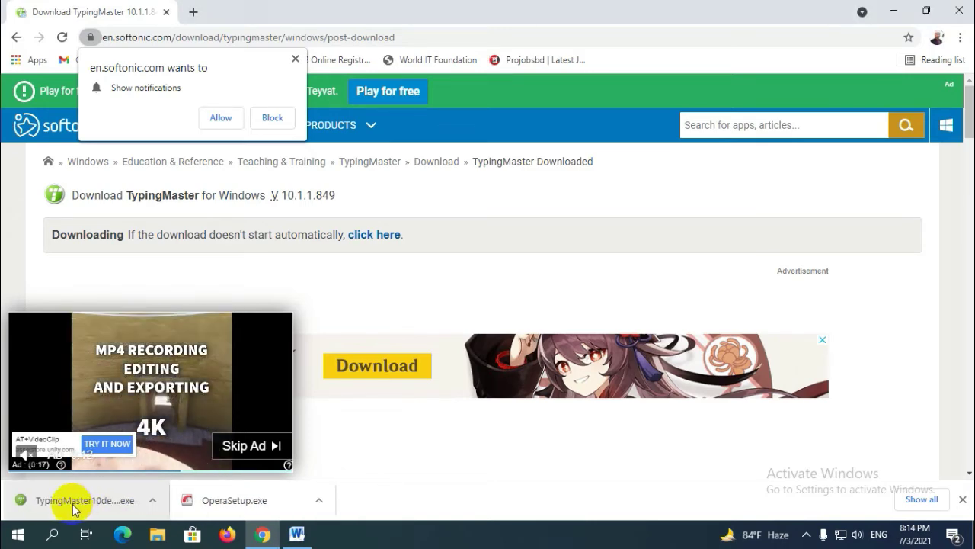
Step: Minimise the browser, refresh the desktop repeatedly, then start the Typing Master 10 installer
{"action": "left_click", "coordinate": [894, 11]}
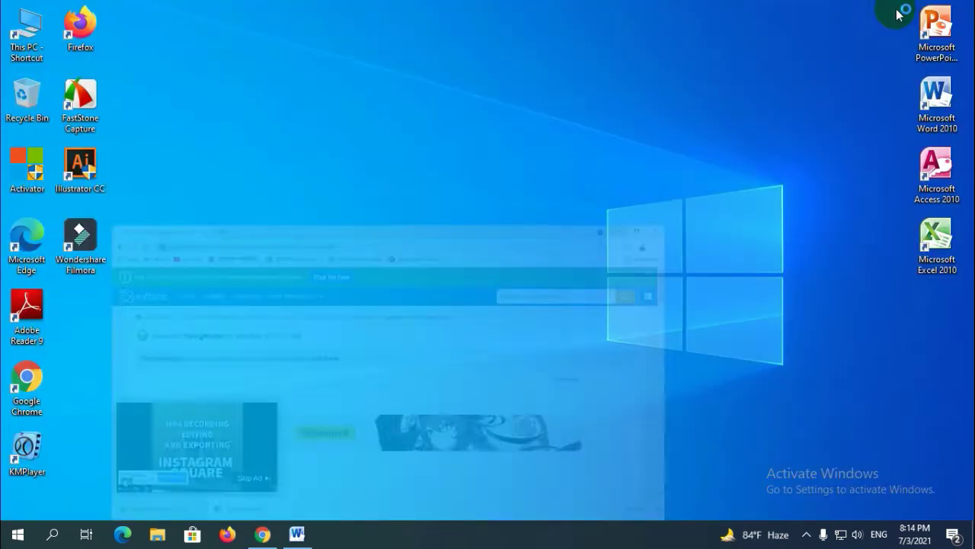
{"action": "right_click", "coordinate": [459, 68]}
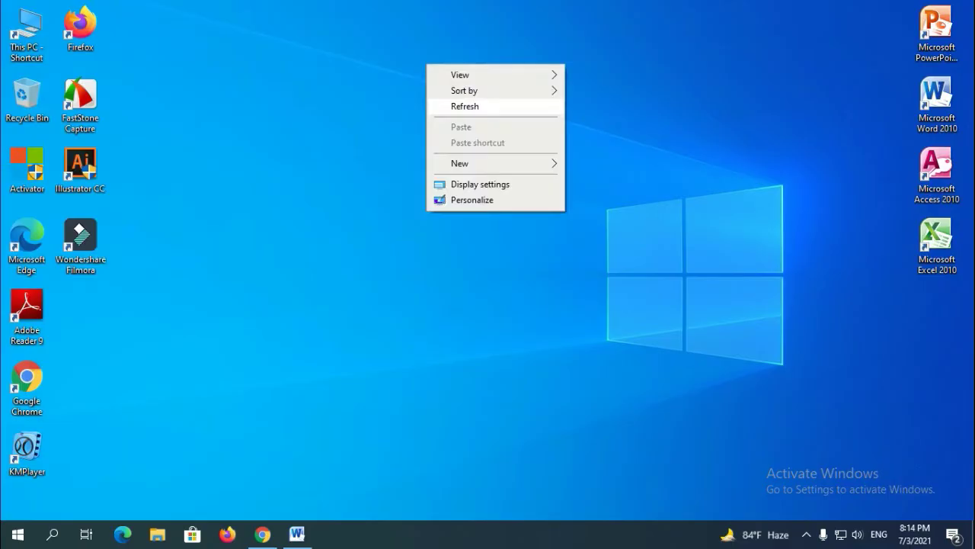
{"action": "left_click", "coordinate": [488, 106]}
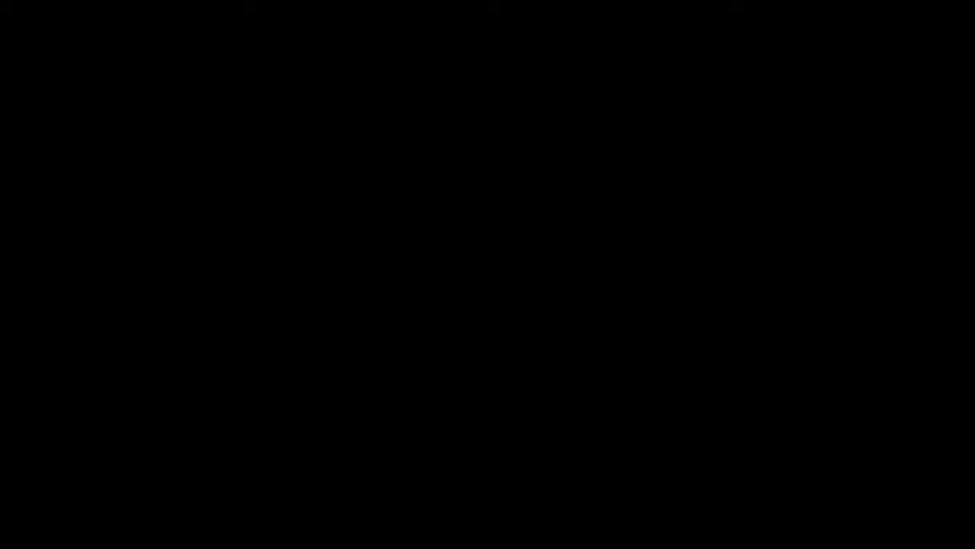
{"action": "right_click", "coordinate": [427, 65]}
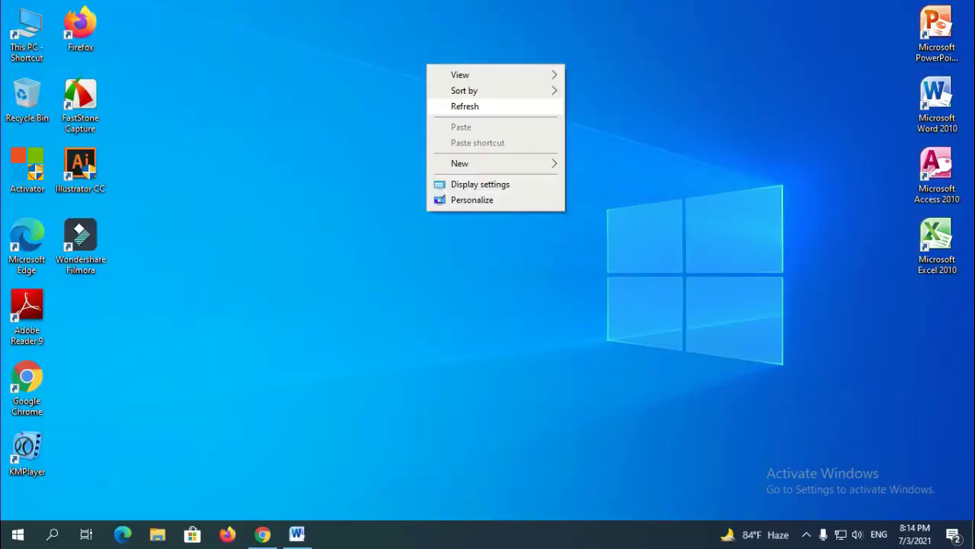
{"action": "left_click", "coordinate": [489, 105]}
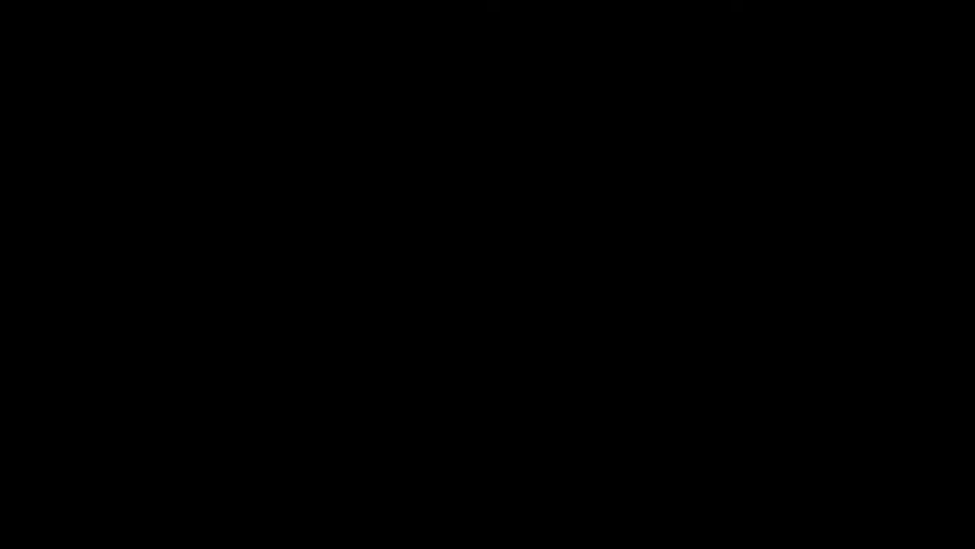
{"action": "right_click", "coordinate": [427, 65]}
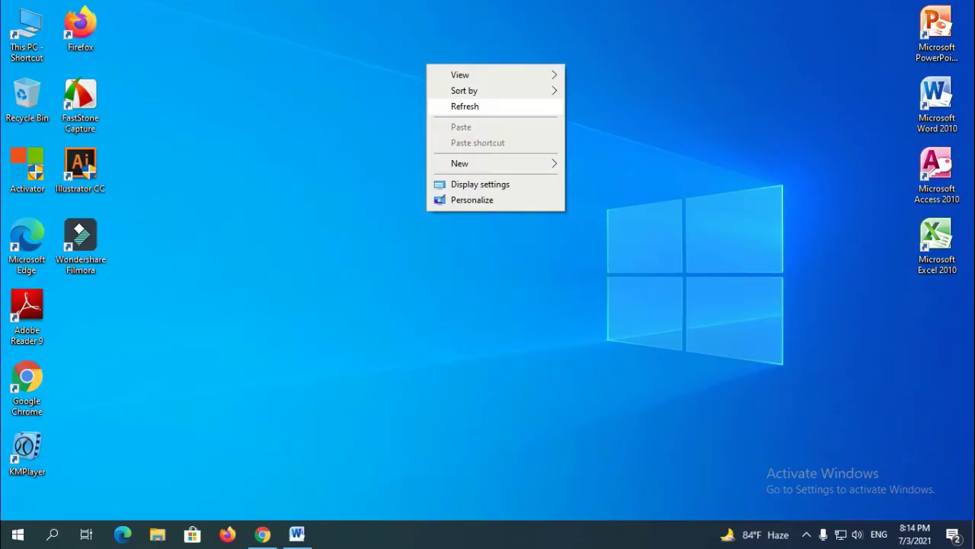
{"action": "left_click", "coordinate": [488, 105]}
{"action": "right_click", "coordinate": [426, 65]}
{"action": "left_click", "coordinate": [489, 105]}
{"action": "right_click", "coordinate": [427, 65]}
{"action": "left_click", "coordinate": [489, 106]}
{"action": "right_click", "coordinate": [426, 65]}
{"action": "left_click", "coordinate": [489, 106]}
{"action": "right_click", "coordinate": [426, 64]}
{"action": "left_click", "coordinate": [489, 106]}
{"action": "right_click", "coordinate": [427, 65]}
{"action": "left_click", "coordinate": [488, 106]}
{"action": "right_click", "coordinate": [427, 65]}
{"action": "left_click", "coordinate": [489, 106]}
{"action": "right_click", "coordinate": [427, 65]}
{"action": "left_click", "coordinate": [489, 106]}
{"action": "right_click", "coordinate": [427, 64]}
{"action": "left_click", "coordinate": [489, 105]}
{"action": "left_click", "coordinate": [410, 367]}
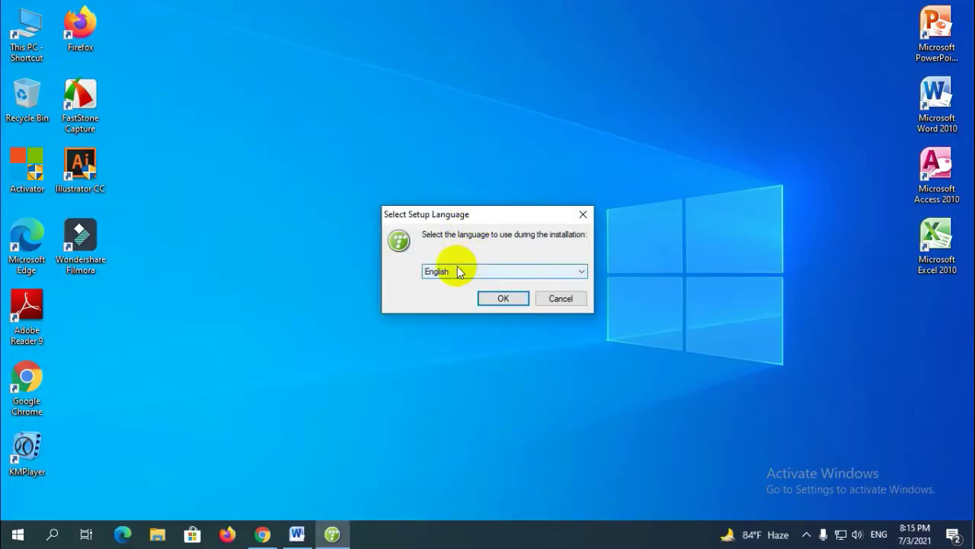
Step: Install Typing Master 10 in English to the default C:\Program Files\TypingMaster10 folder, accepting the license, then launch it
{"action": "left_click", "coordinate": [516, 302]}
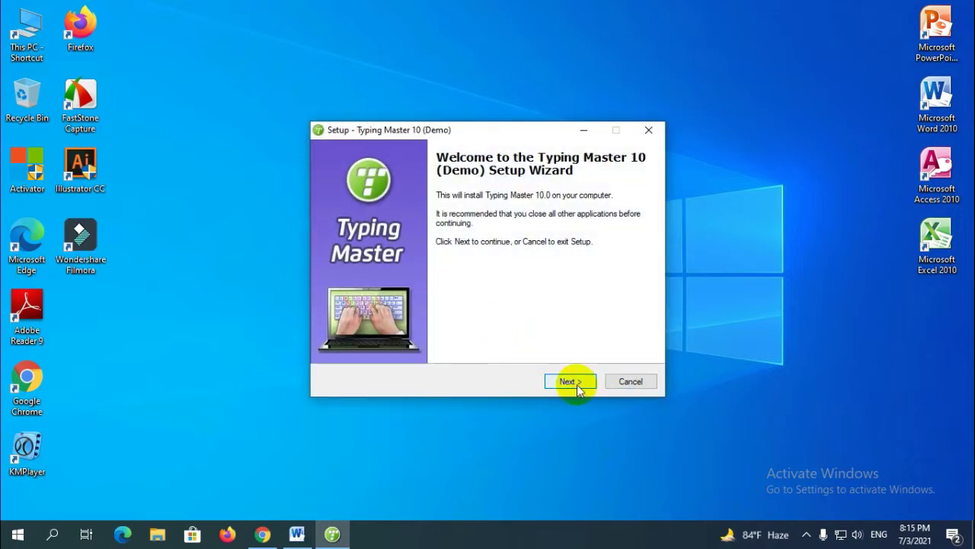
{"action": "left_click", "coordinate": [577, 384]}
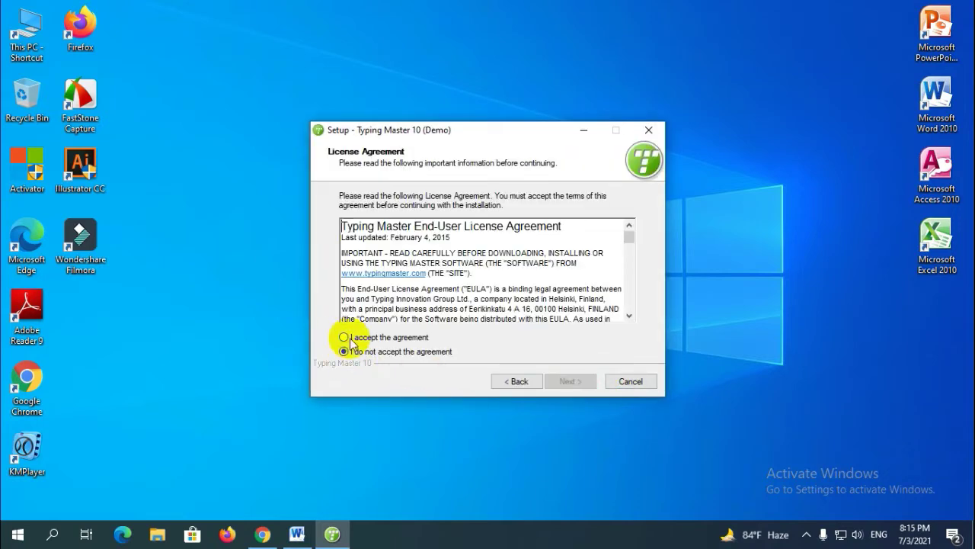
{"action": "left_click", "coordinate": [377, 339]}
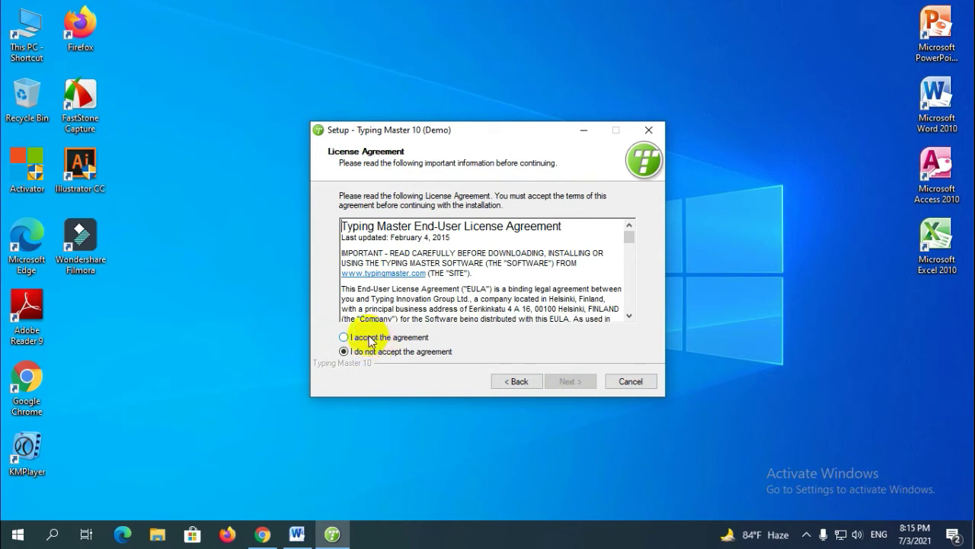
{"action": "left_click", "coordinate": [571, 382]}
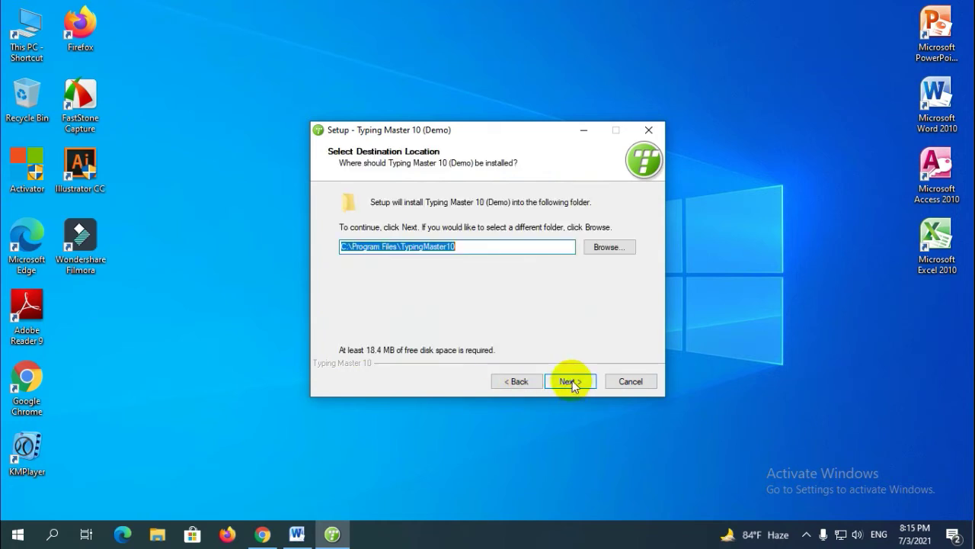
{"action": "left_click", "coordinate": [573, 381]}
{"action": "left_click", "coordinate": [572, 384]}
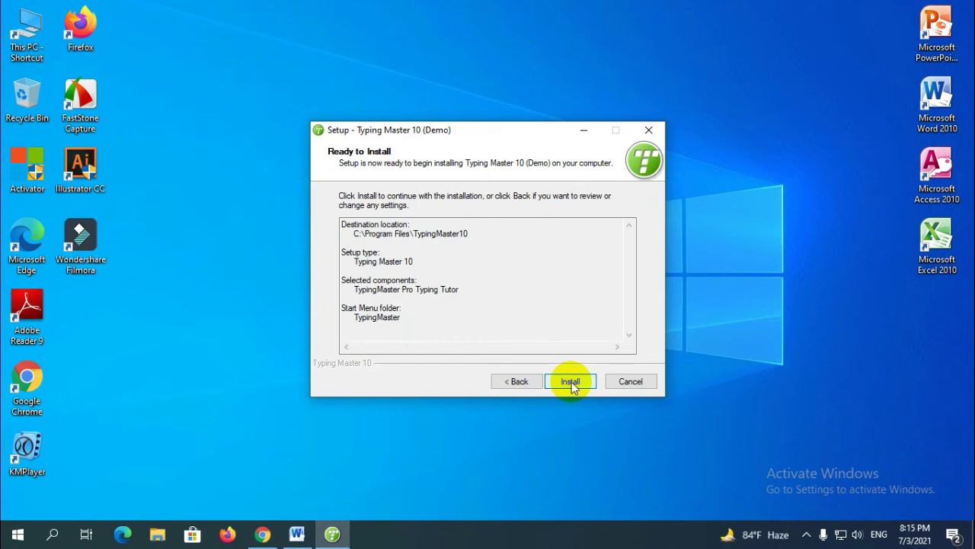
{"action": "left_click", "coordinate": [571, 382]}
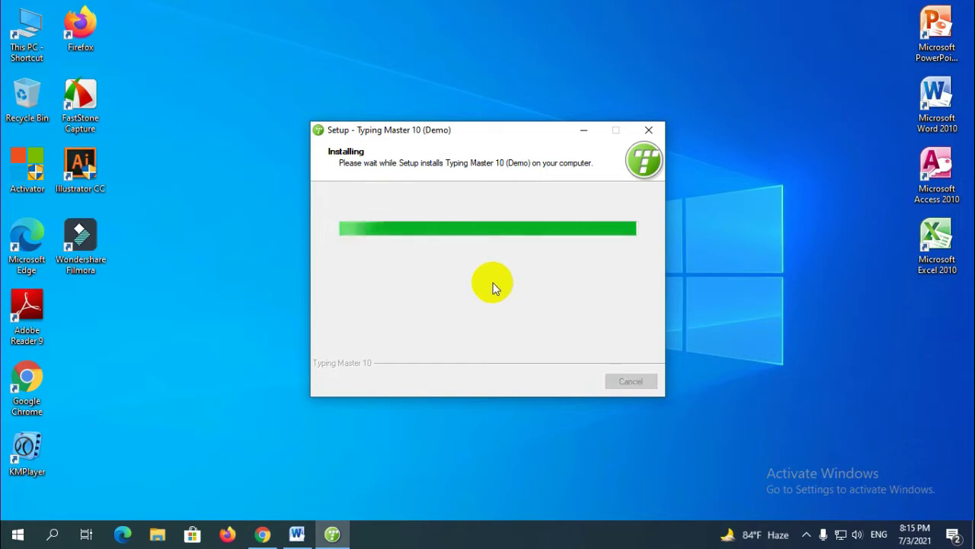
{"action": "left_click", "coordinate": [571, 381]}
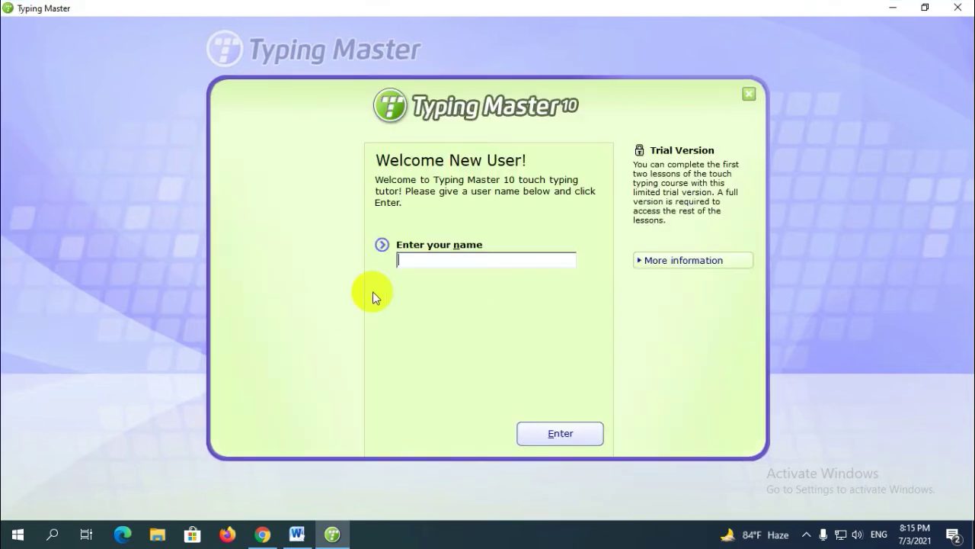
Step: Register a new user name, launch the Typing Meter, and start the Touch Typing Course
{"action": "type", "text": "F"}
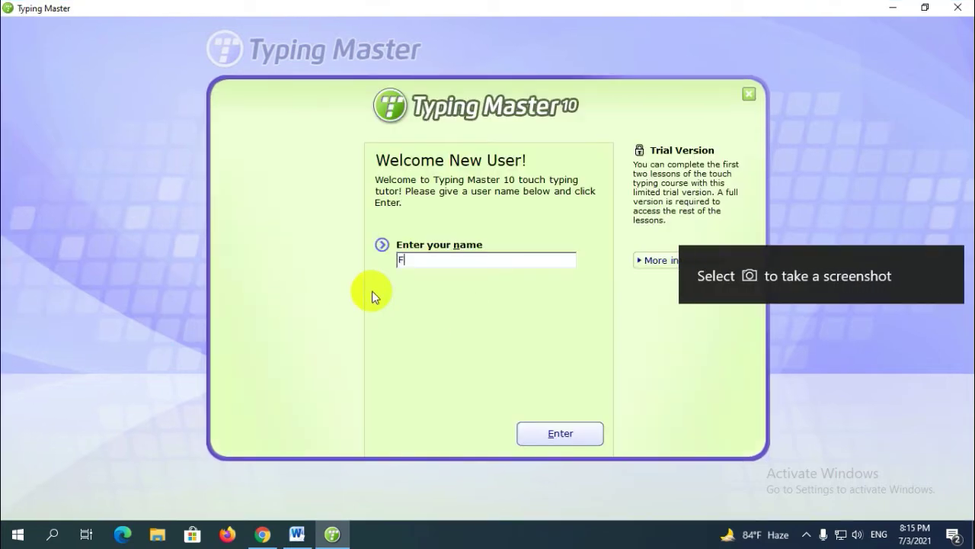
{"action": "type", "text": "amou"}
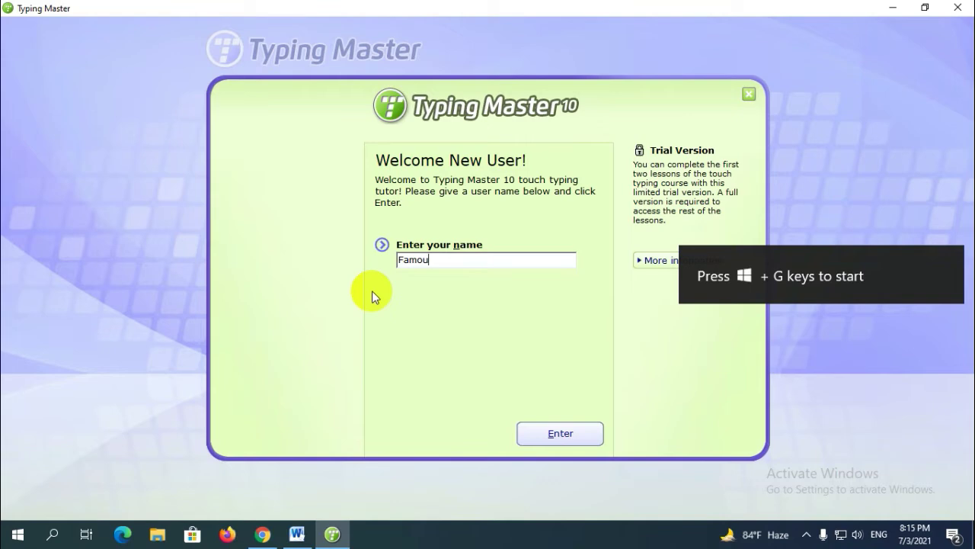
{"action": "type", "text": "s "}
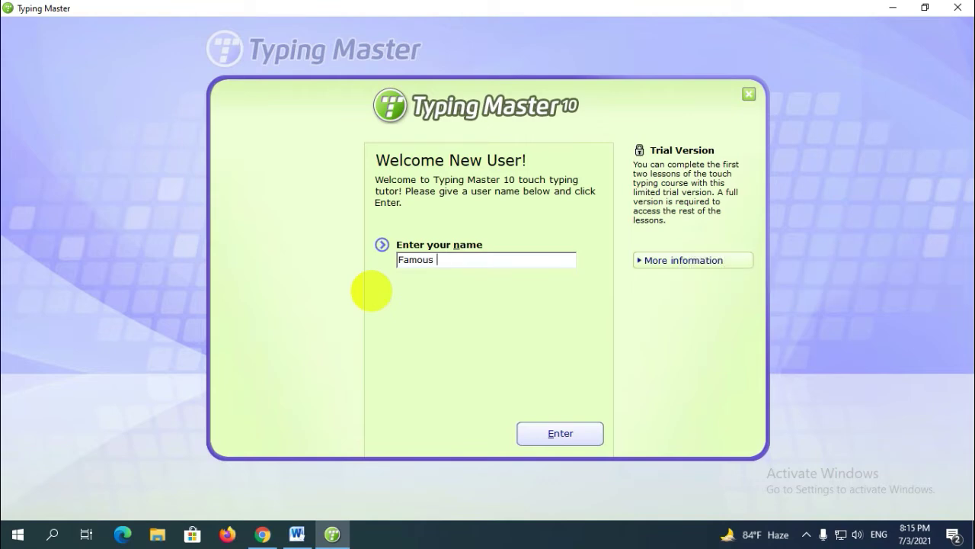
{"action": "type", "text": "Computer"}
{"action": "left_click", "coordinate": [557, 437]}
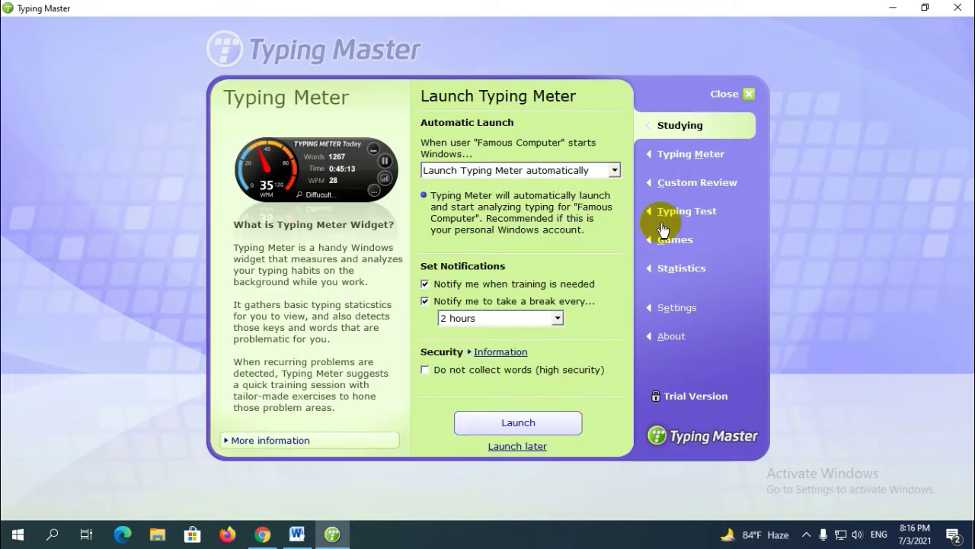
{"action": "left_click", "coordinate": [519, 425]}
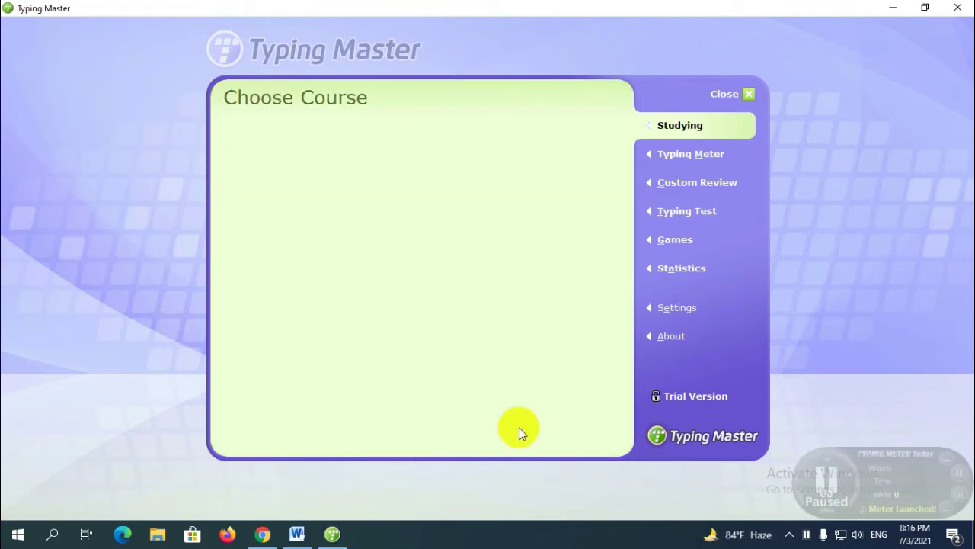
{"action": "left_click", "coordinate": [556, 249]}
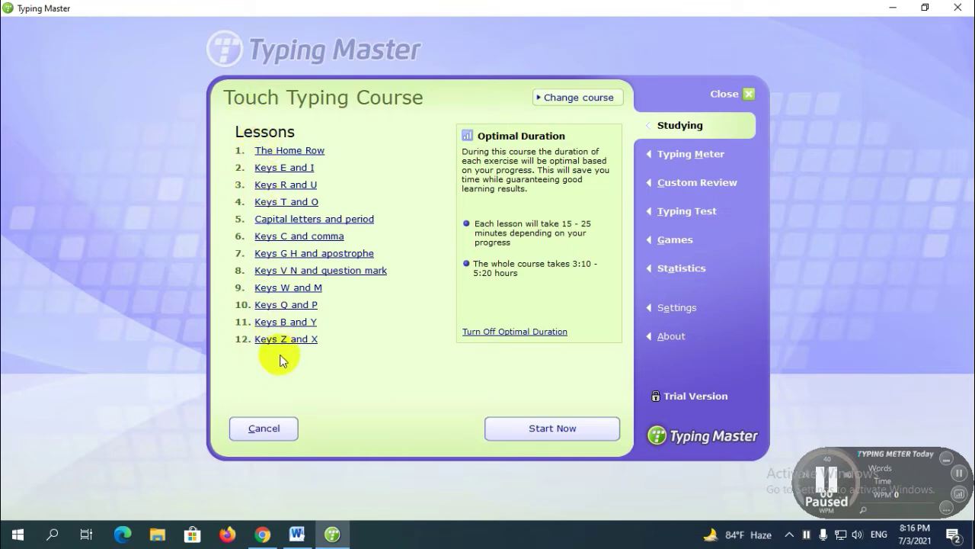
Step: Open Lesson 1: The Home Row and finish the Touch typing basics intro pages
{"action": "left_click", "coordinate": [263, 150]}
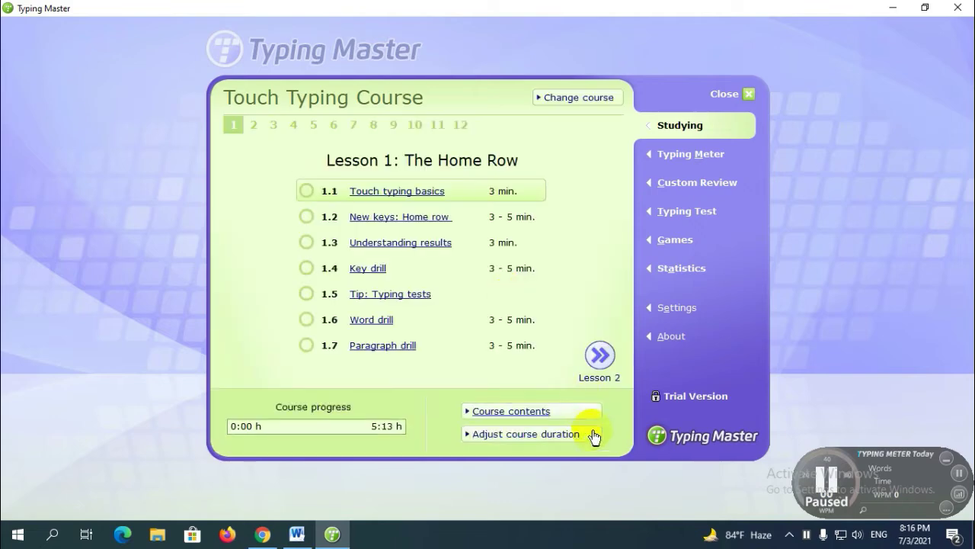
{"action": "left_click", "coordinate": [364, 192]}
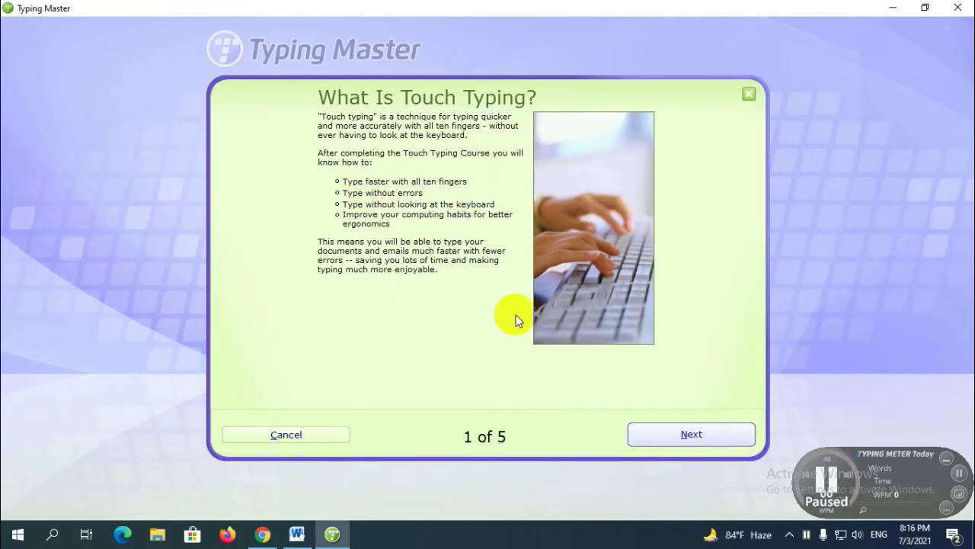
{"action": "left_click", "coordinate": [721, 436]}
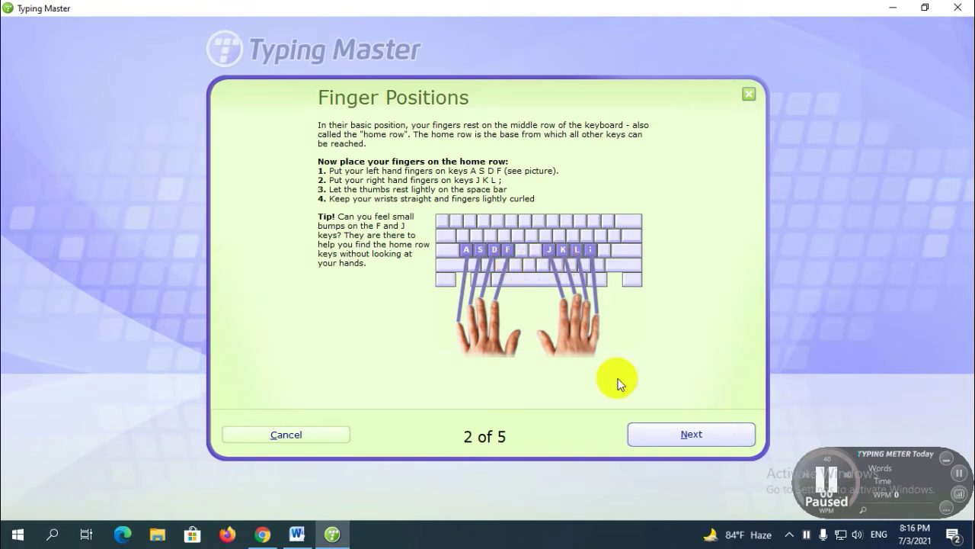
{"action": "left_click", "coordinate": [675, 439]}
{"action": "left_click", "coordinate": [676, 440]}
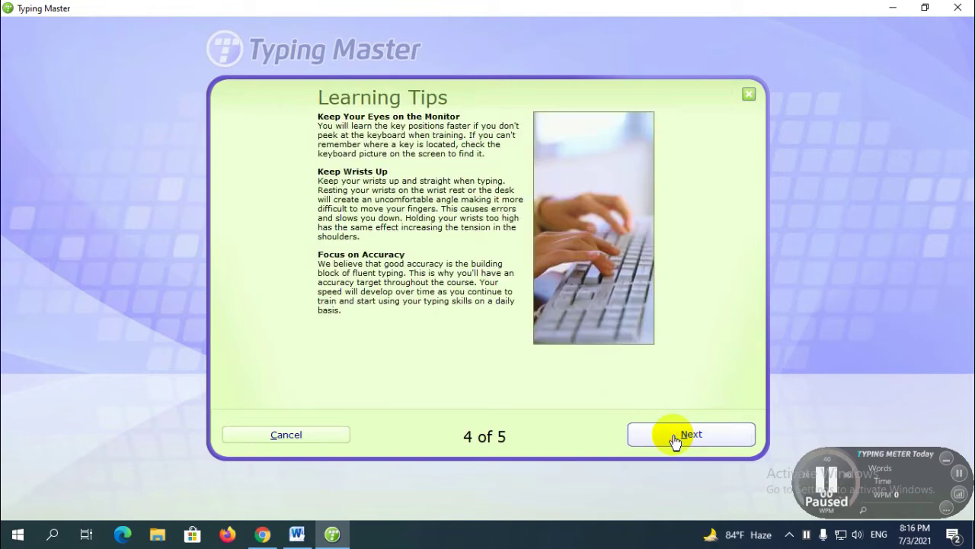
{"action": "left_click", "coordinate": [674, 438]}
{"action": "left_click", "coordinate": [674, 436]}
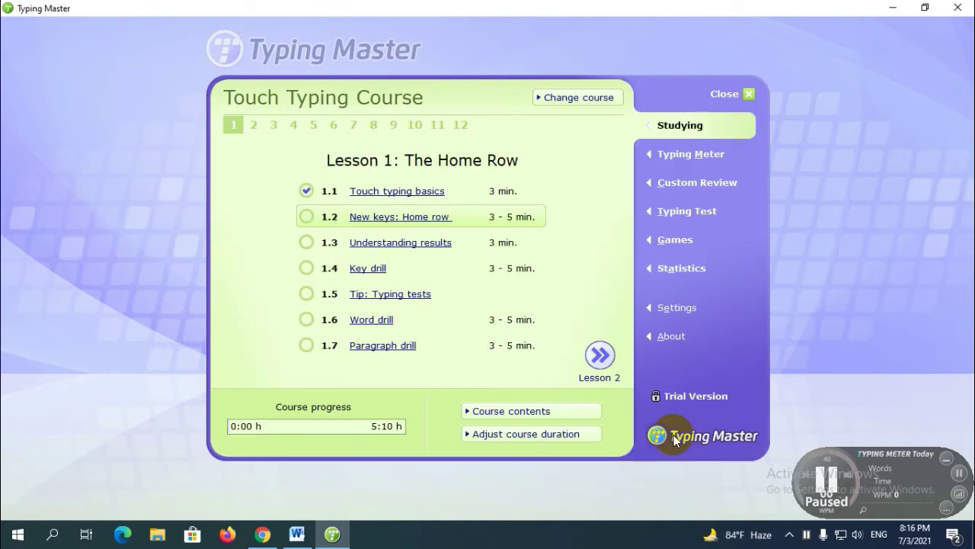
Step: Open the New keys: Home row exercise, backing out once and reopening it
{"action": "left_click", "coordinate": [365, 218]}
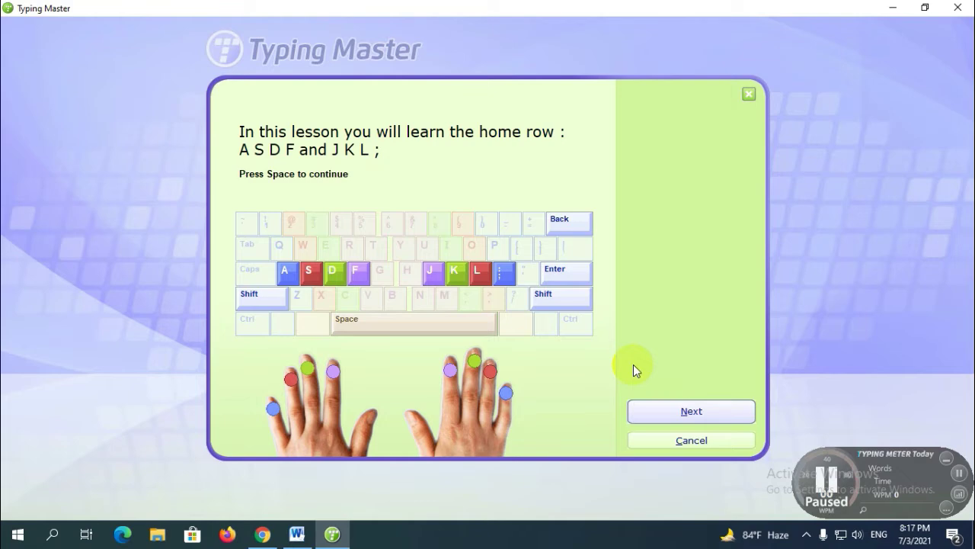
{"action": "key", "text": "Escape"}
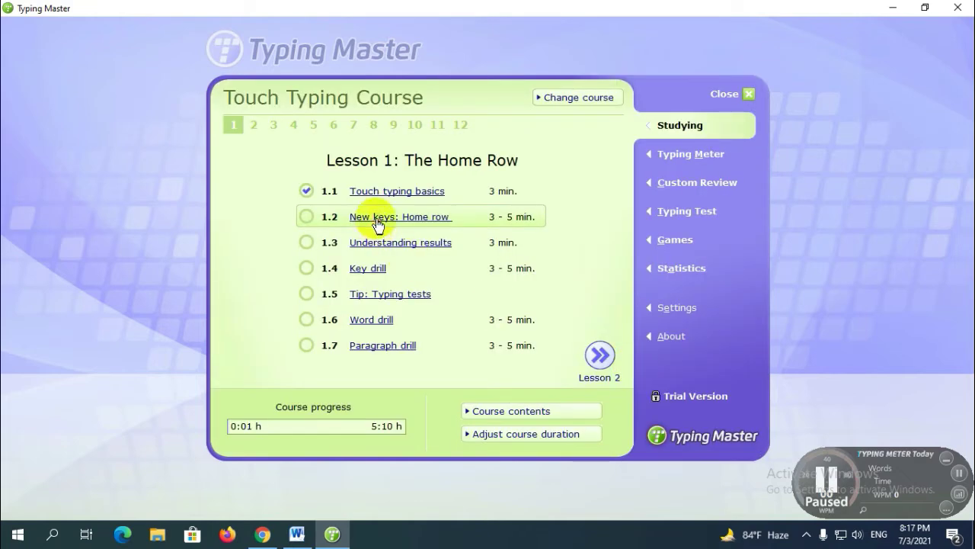
{"action": "left_click", "coordinate": [385, 219]}
Step: Go through the left-hand, right-hand and thumb placement steps, typing a and Space, to reach the first drill
{"action": "left_click", "coordinate": [699, 416]}
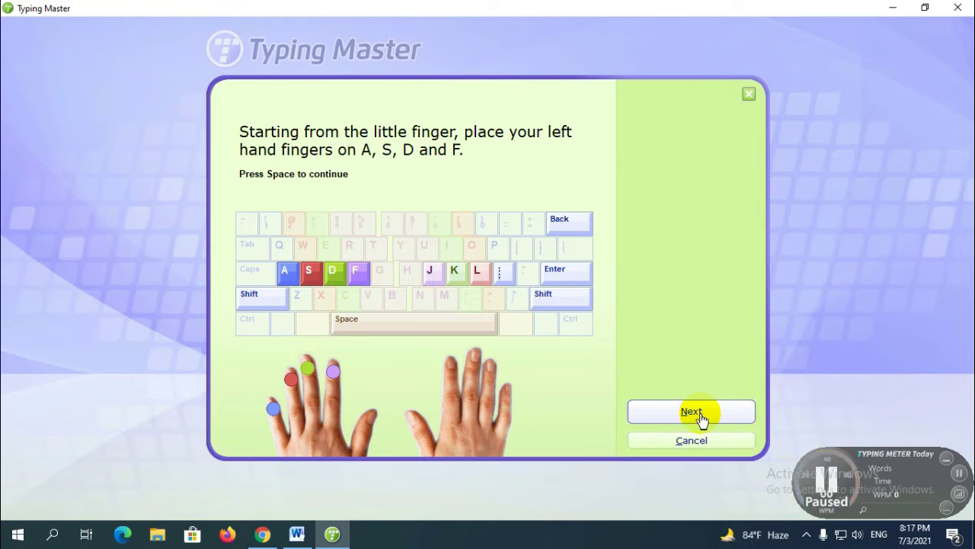
{"action": "left_click", "coordinate": [699, 416]}
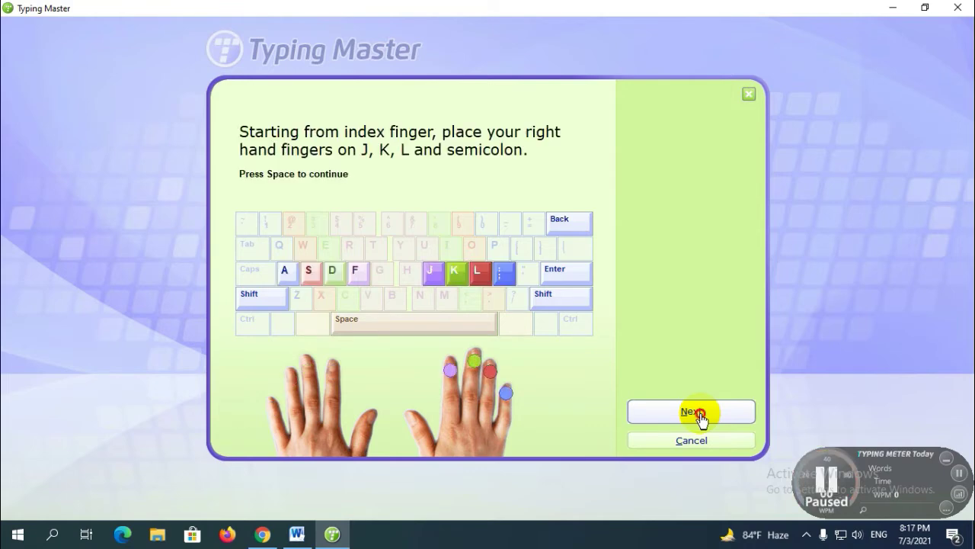
{"action": "left_click", "coordinate": [699, 415]}
{"action": "left_click", "coordinate": [700, 416]}
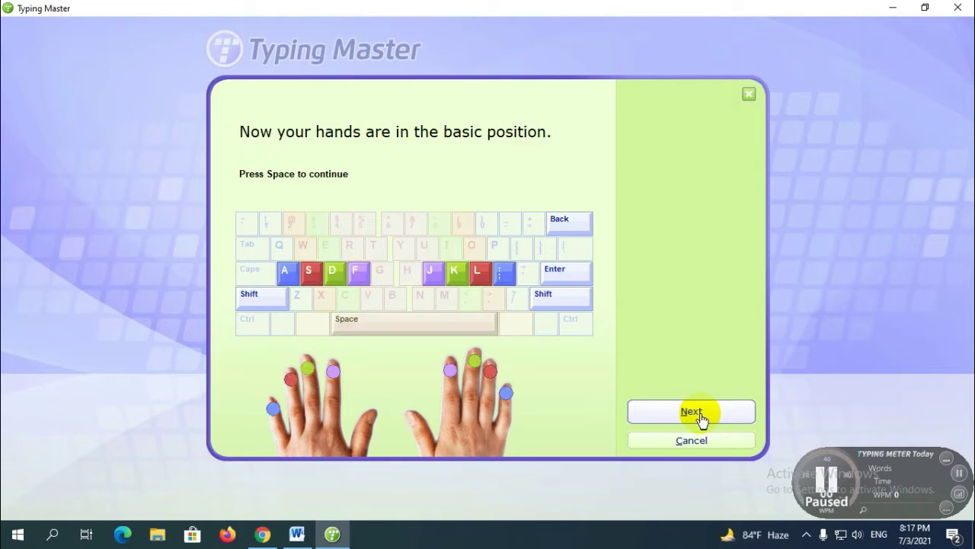
{"action": "left_click", "coordinate": [699, 416]}
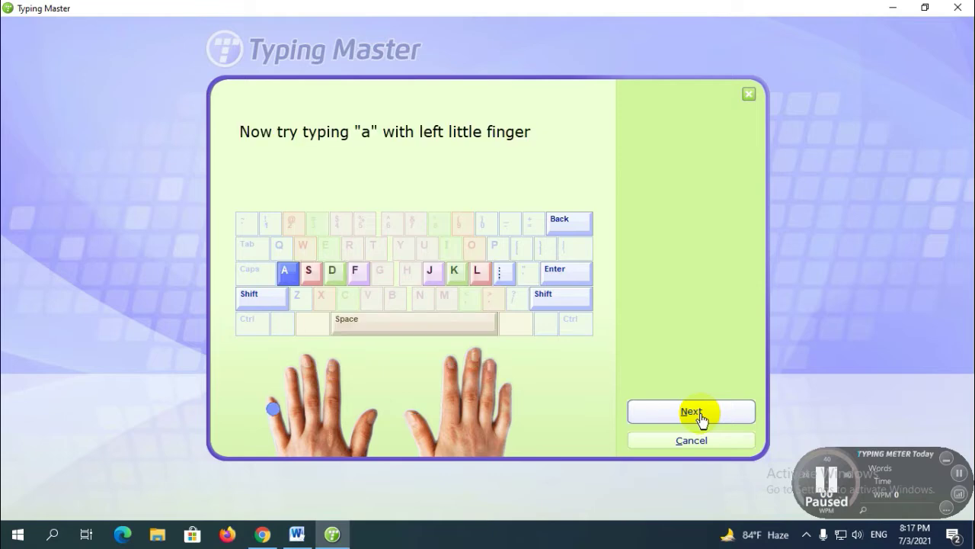
{"action": "key", "text": "a"}
{"action": "key", "text": "space"}
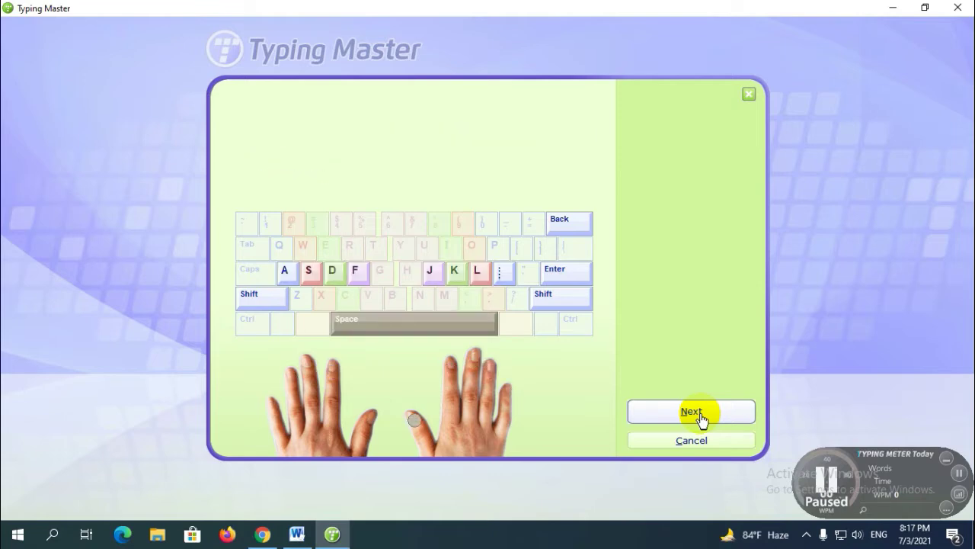
{"action": "left_click", "coordinate": [699, 416]}
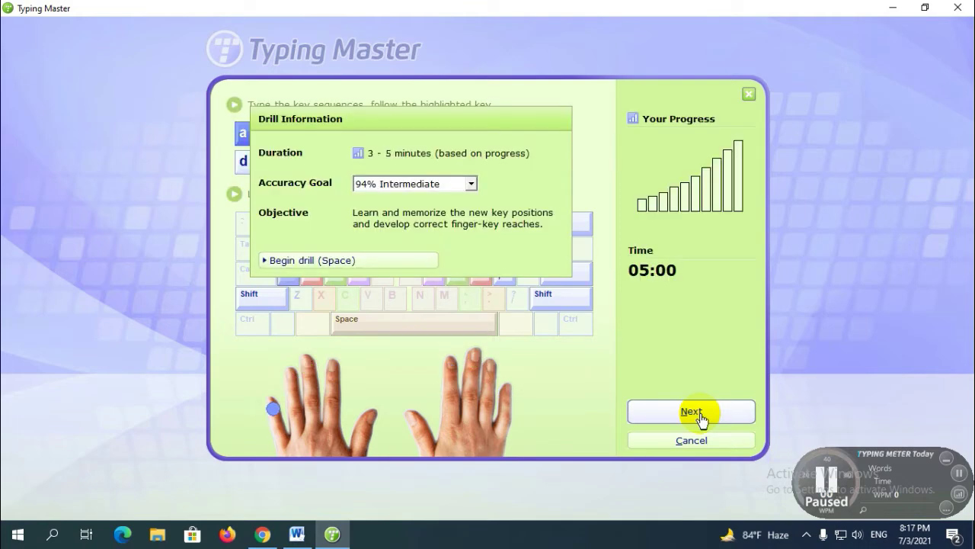
Step: Type the a, s, d, f drill lines, then the jj kk ll ;; and combined home-row drills
{"action": "key", "text": "space"}
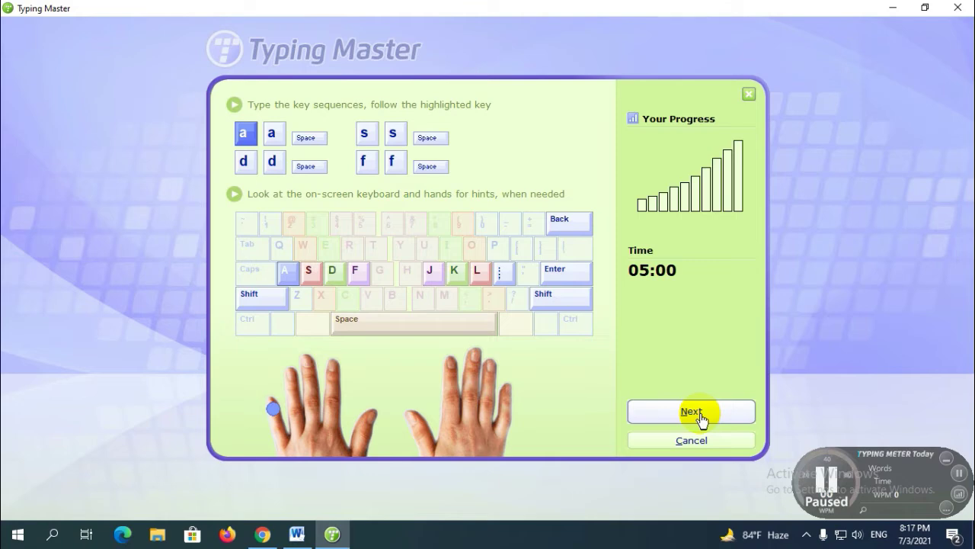
{"action": "type", "text": "a a"}
{"action": "key", "text": "space"}
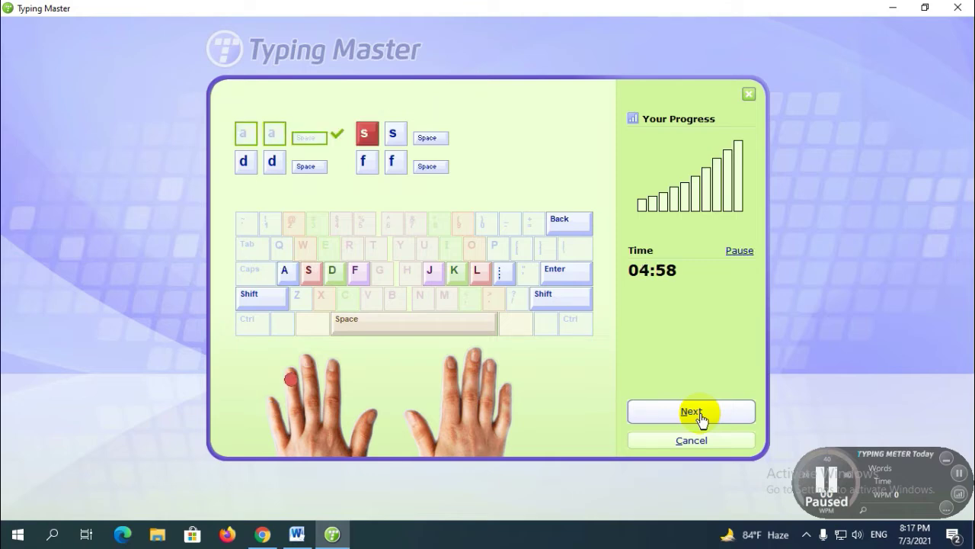
{"action": "type", "text": "ss"}
{"action": "key", "text": "space"}
{"action": "type", "text": "dd"}
{"action": "key", "text": "space"}
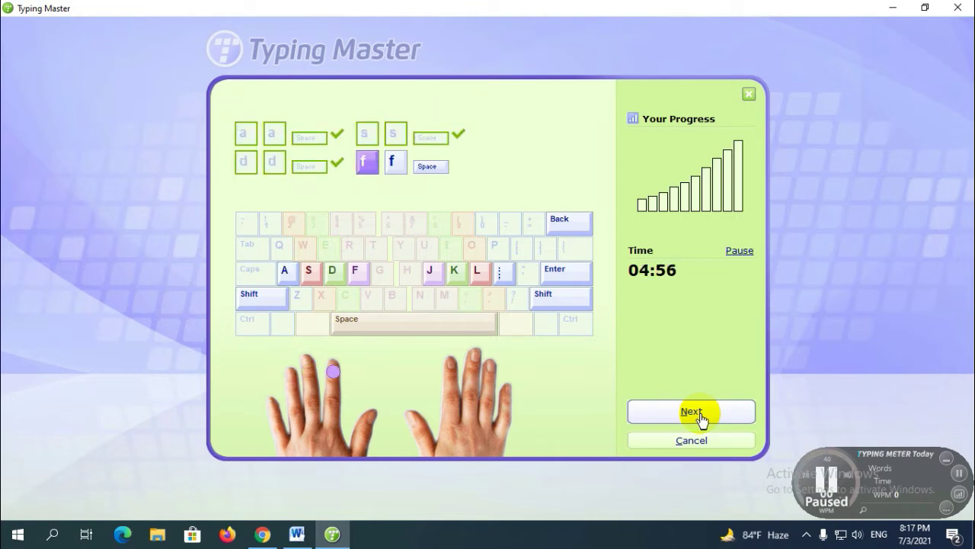
{"action": "type", "text": "ff"}
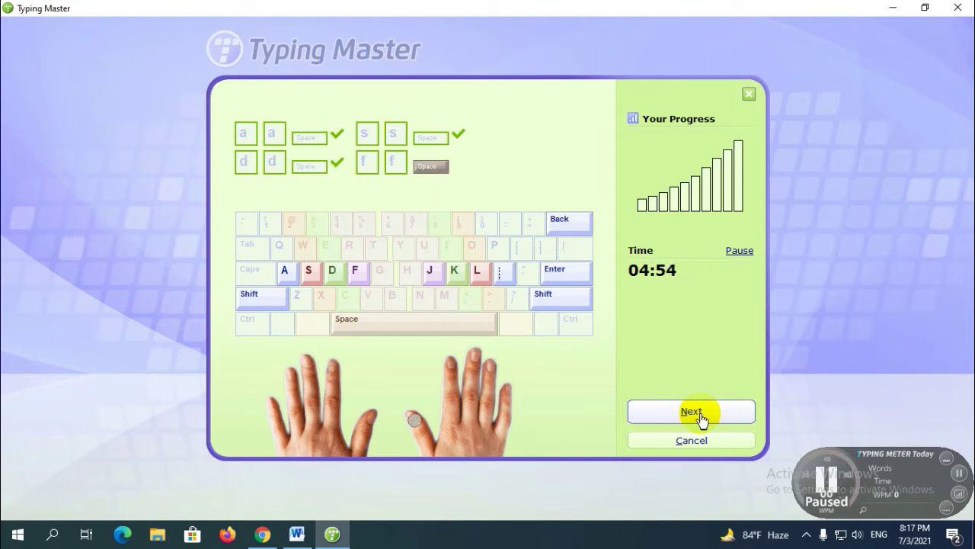
{"action": "key", "text": "space"}
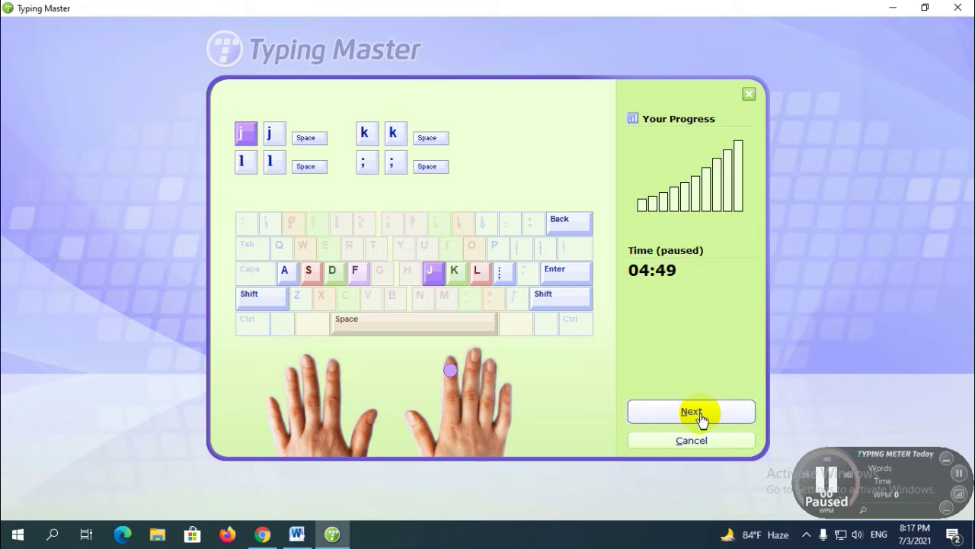
{"action": "type", "text": "jj "}
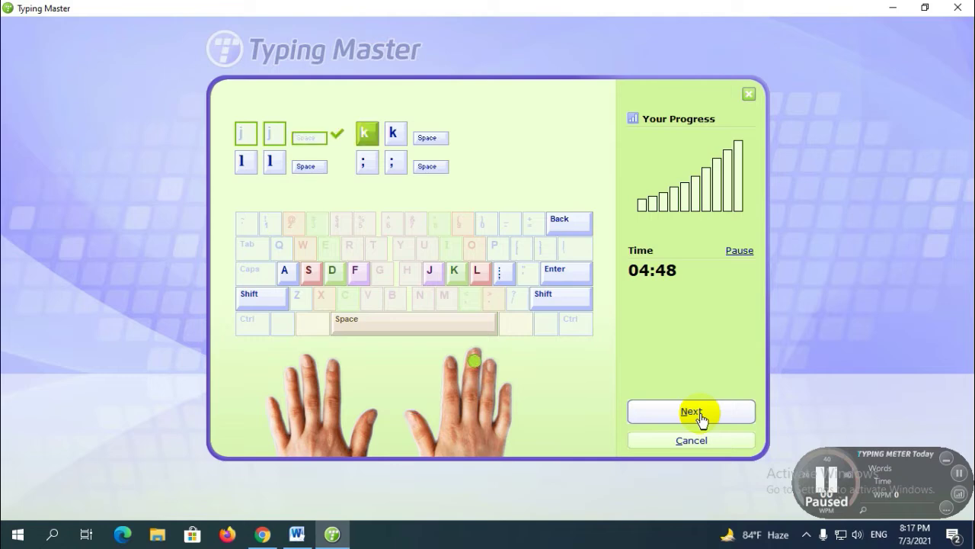
{"action": "type", "text": "kk "}
{"action": "type", "text": "l"}
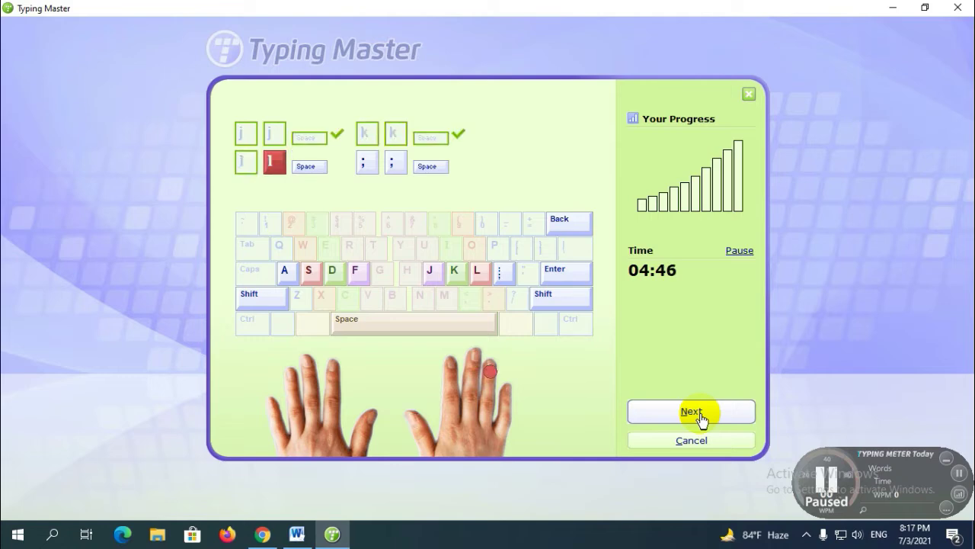
{"action": "type", "text": "l ;; "}
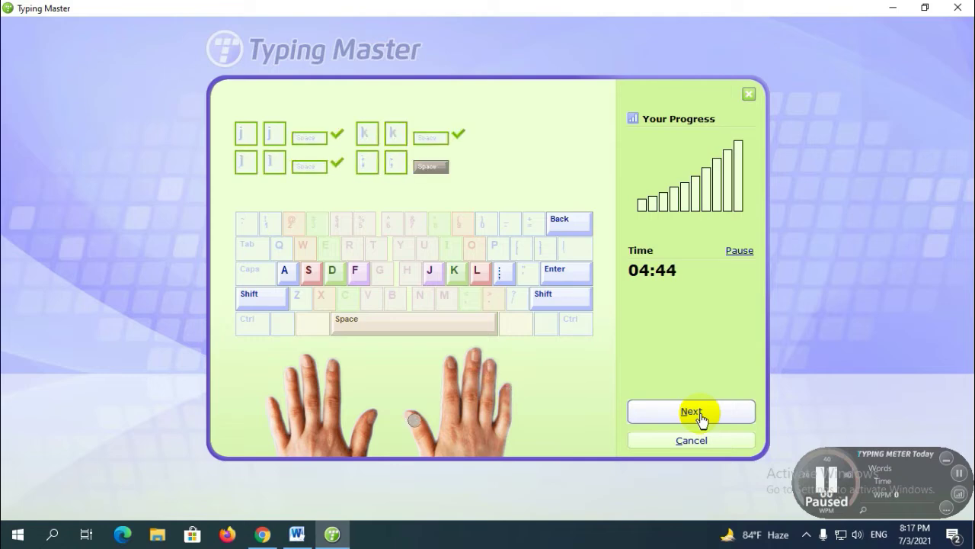
{"action": "type", "text": "as "}
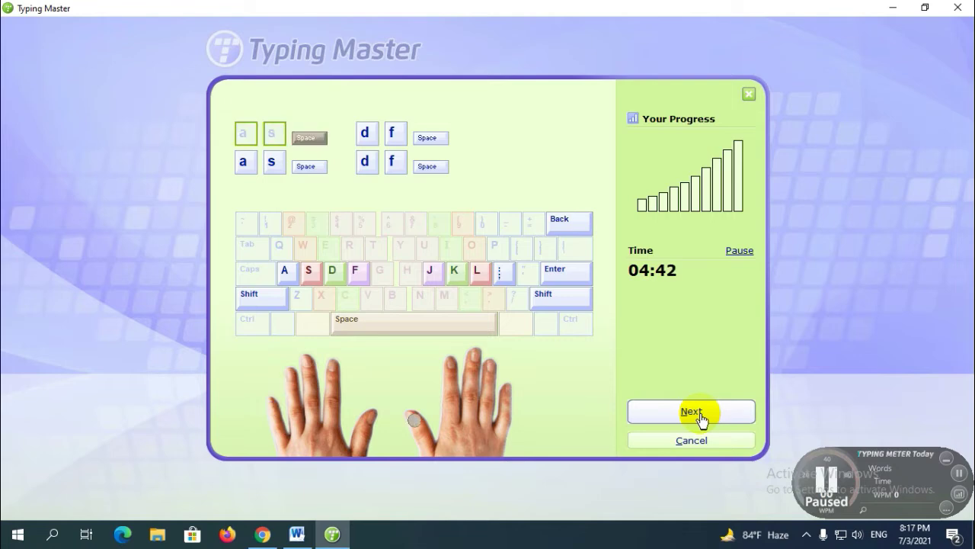
{"action": "type", "text": "df "}
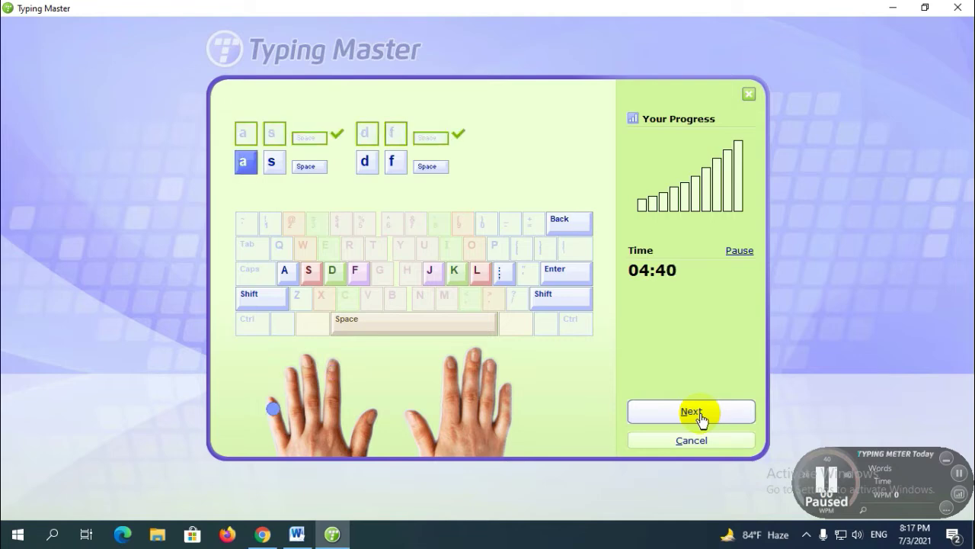
{"action": "type", "text": "as "}
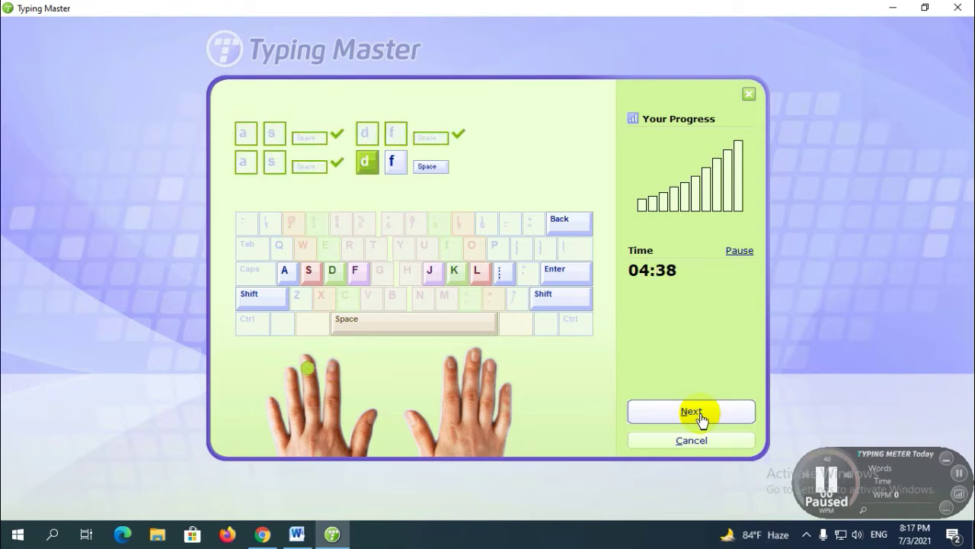
{"action": "type", "text": "df "}
{"action": "type", "text": "jk "}
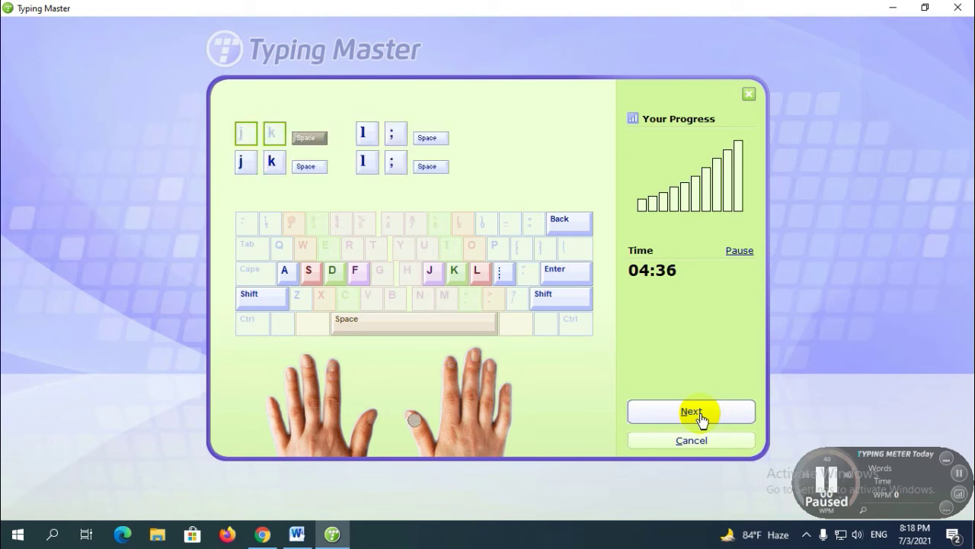
{"action": "type", "text": "l; "}
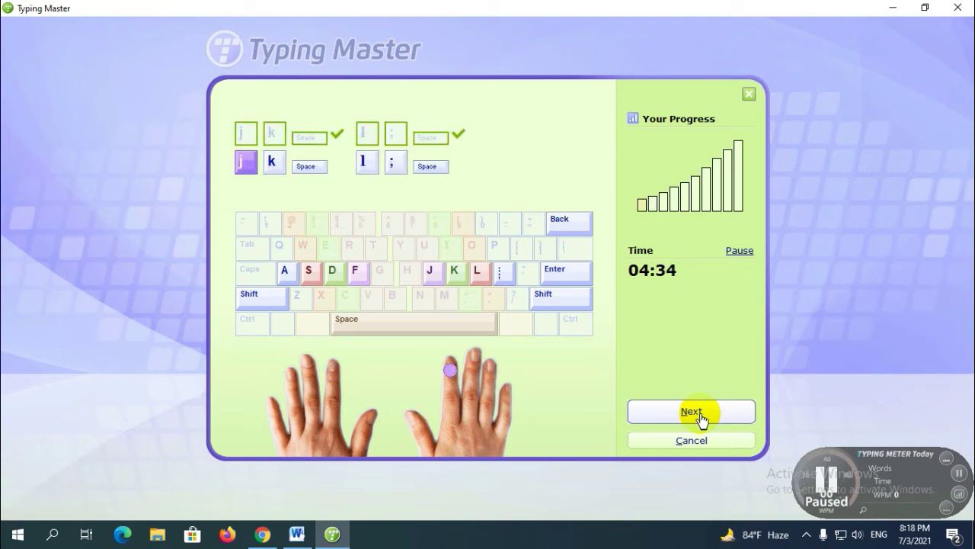
{"action": "type", "text": "jk l"}
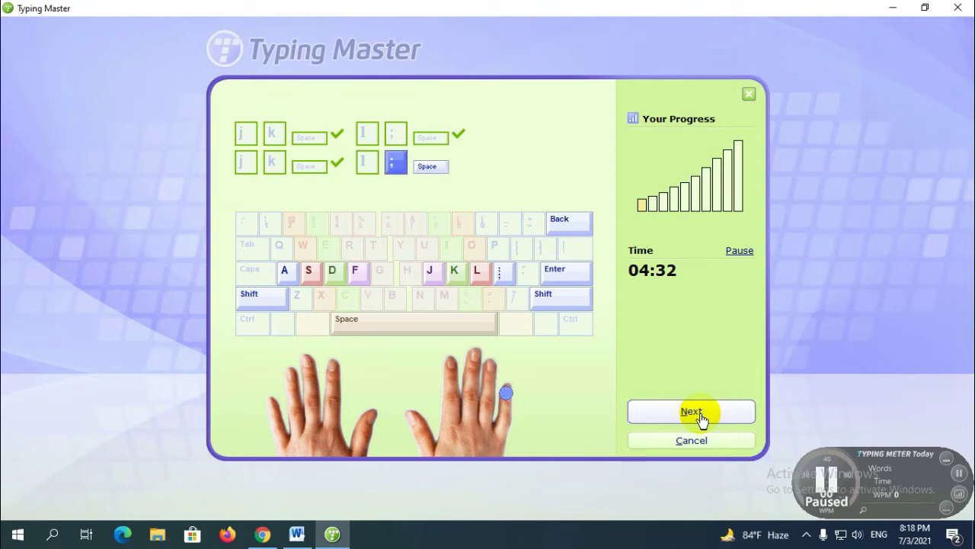
{"action": "type", "text": "; "}
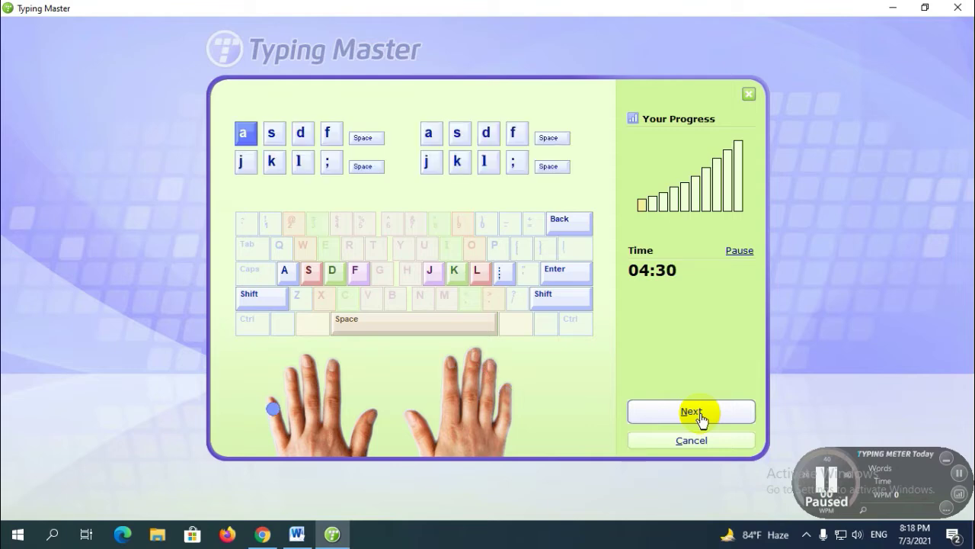
{"action": "type", "text": "asdf as"}
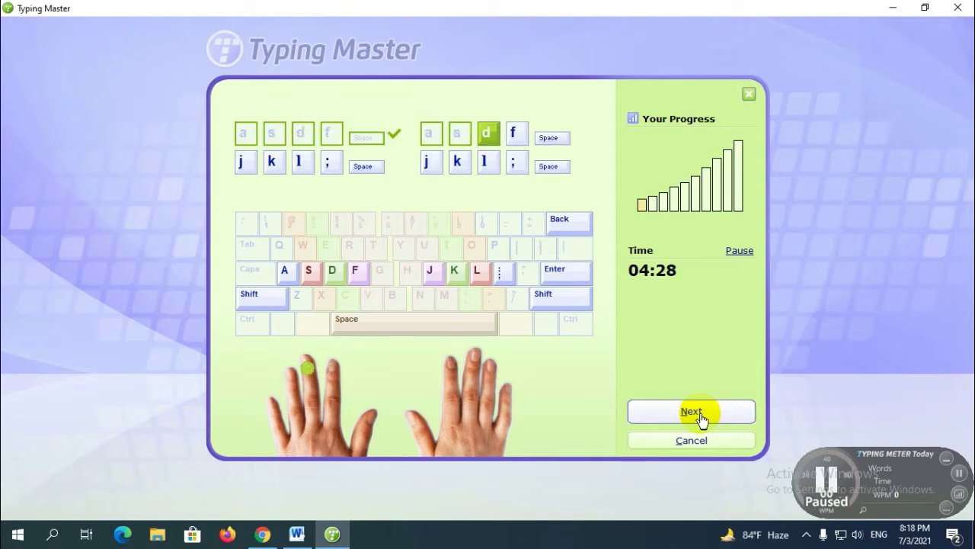
{"action": "type", "text": "df jkl"}
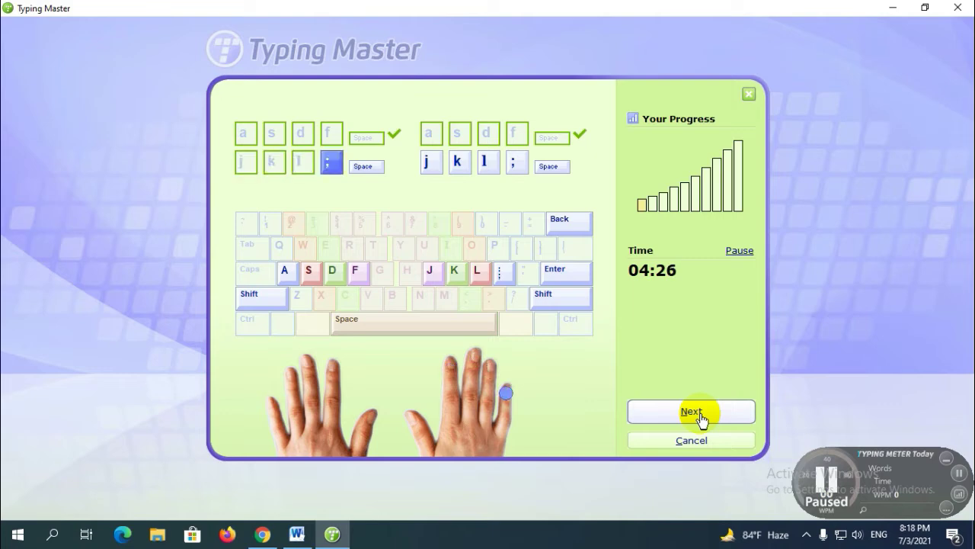
{"action": "type", "text": "; jkl; "}
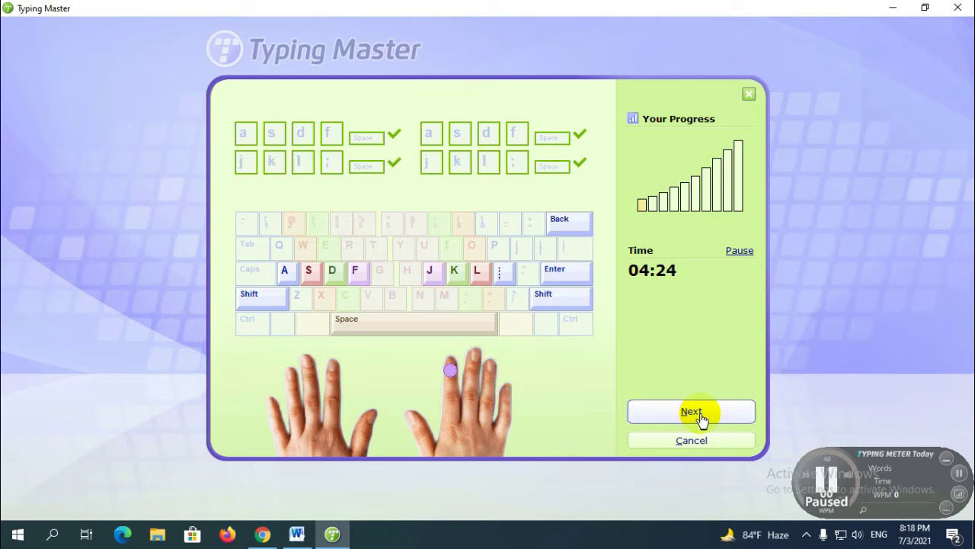
{"action": "type", "text": "aa "}
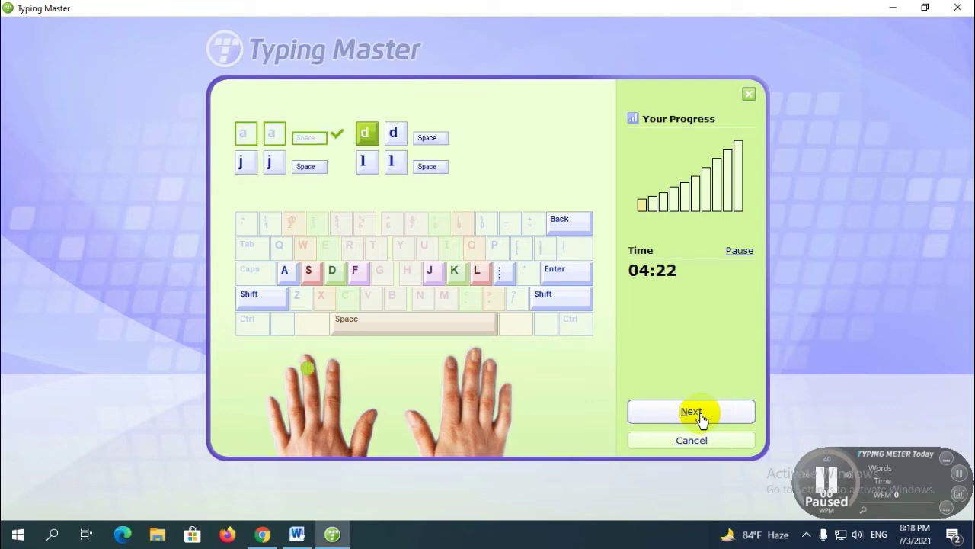
{"action": "type", "text": "dd jjl"}
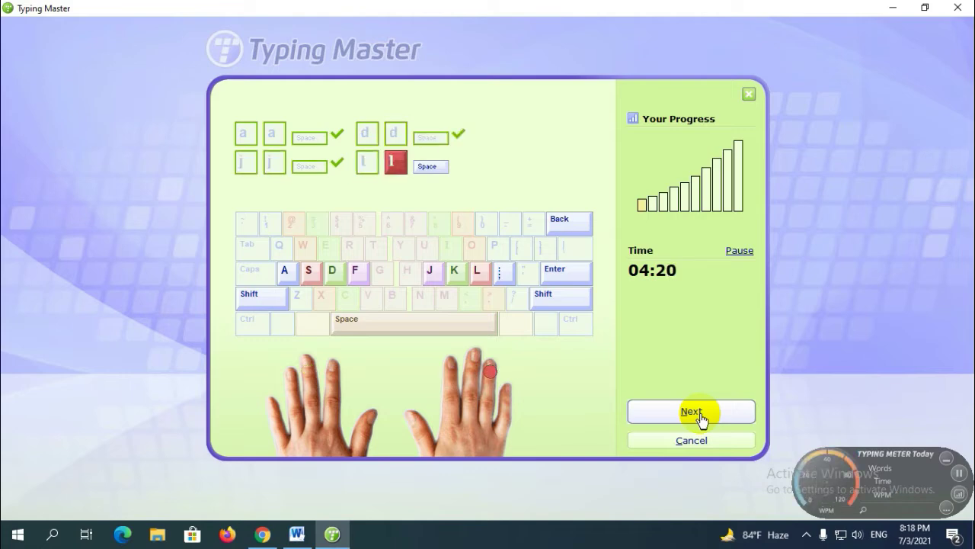
{"action": "type", "text": "l "}
{"action": "type", "text": "ss "}
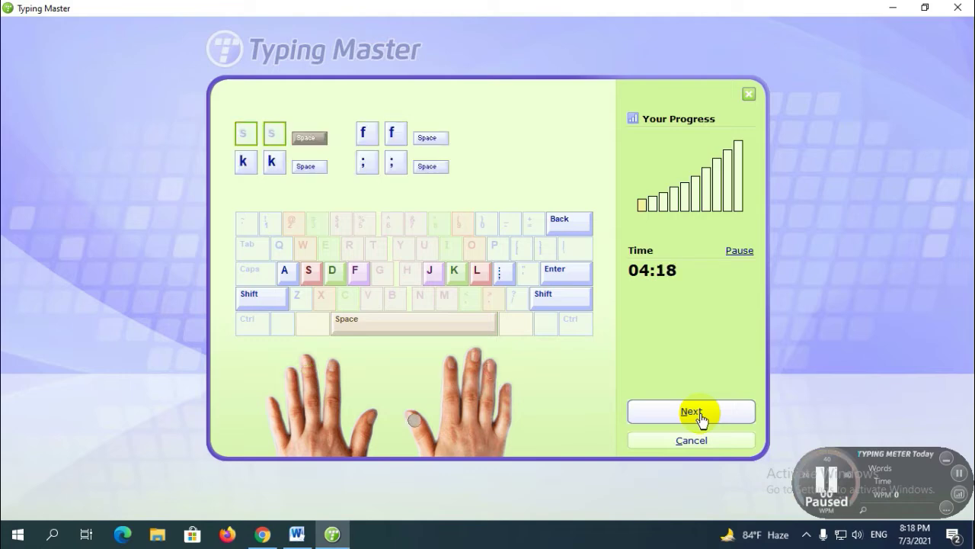
{"action": "type", "text": "ff k"}
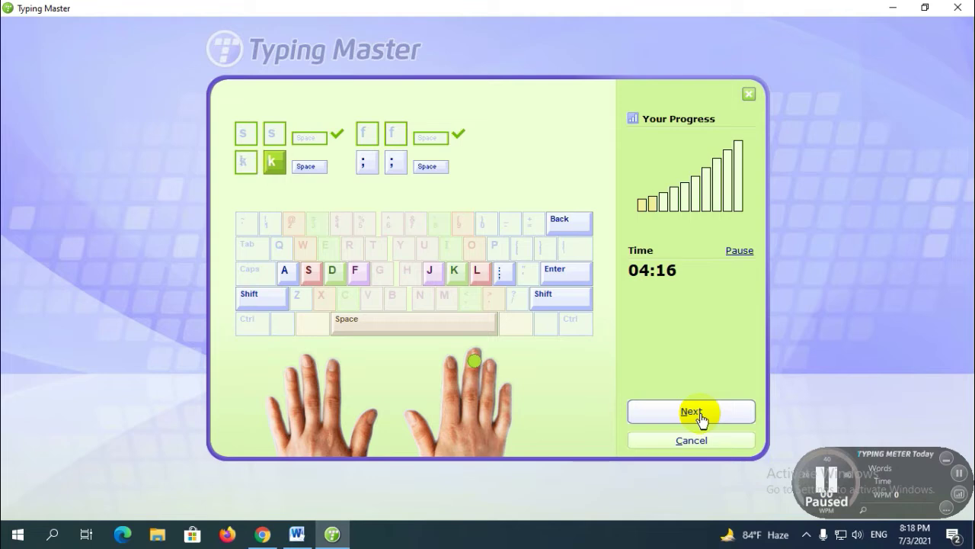
{"action": "type", "text": "k ;; "}
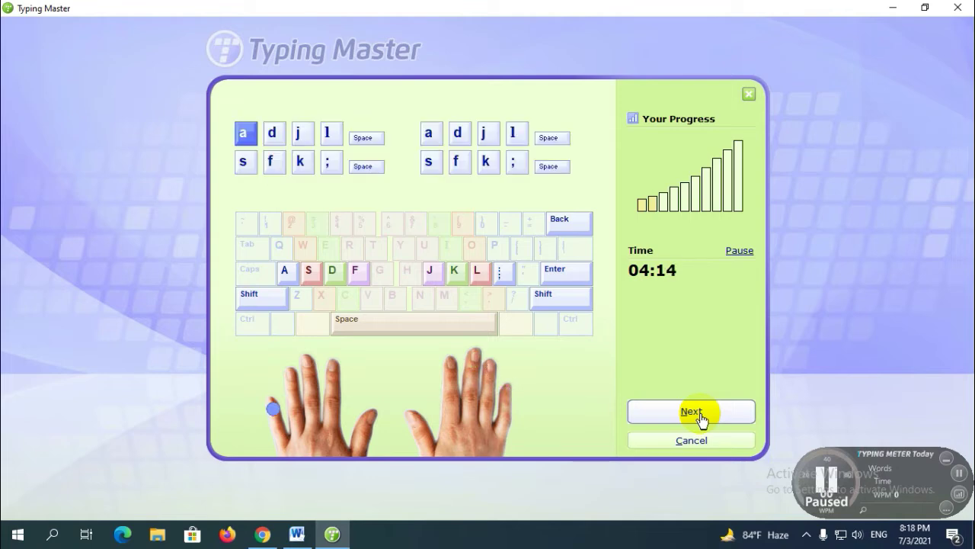
{"action": "type", "text": "adjl"}
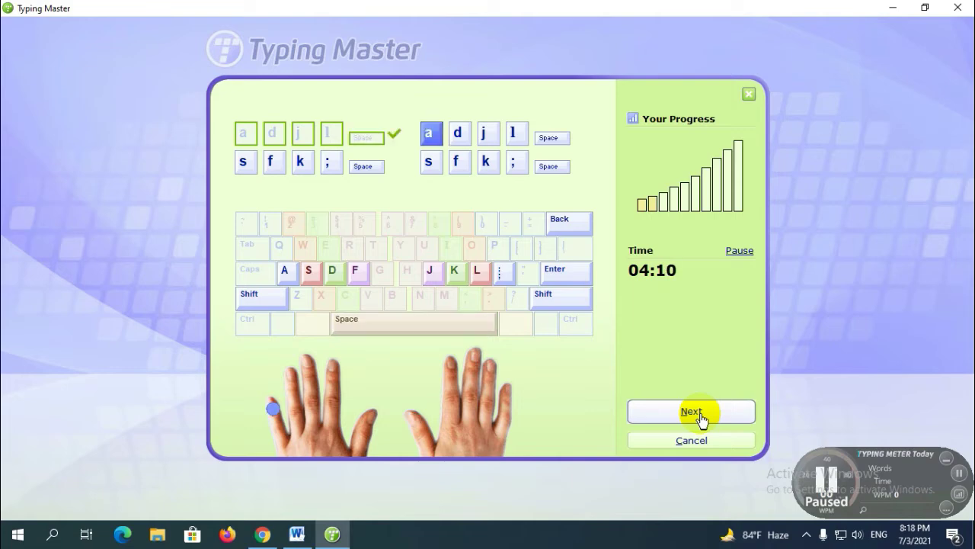
{"action": "type", "text": " adj"}
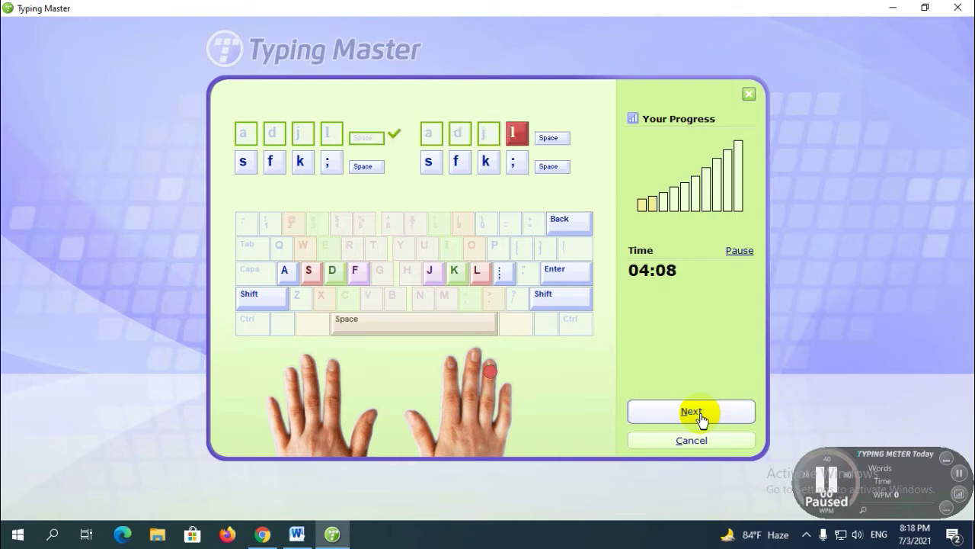
{"action": "type", "text": "l"}
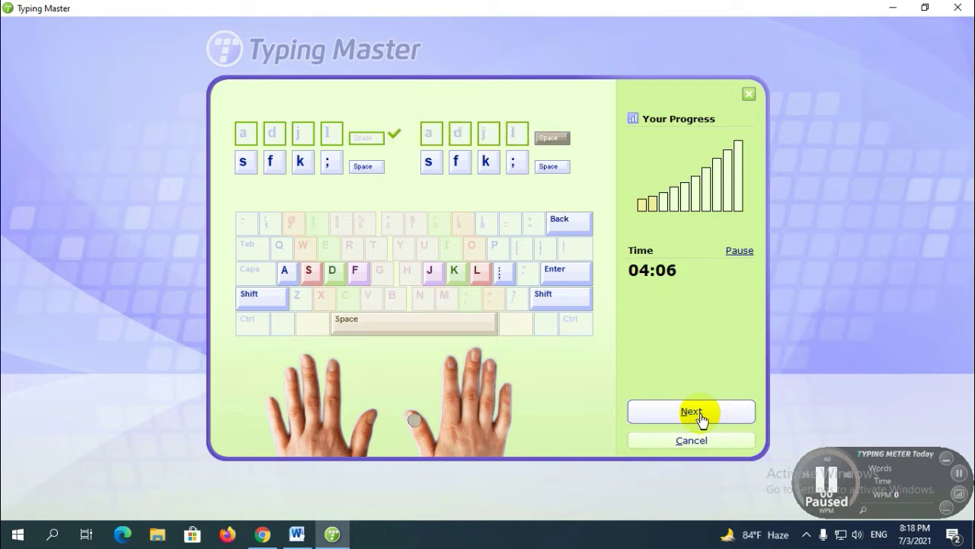
{"action": "type", "text": " sf"}
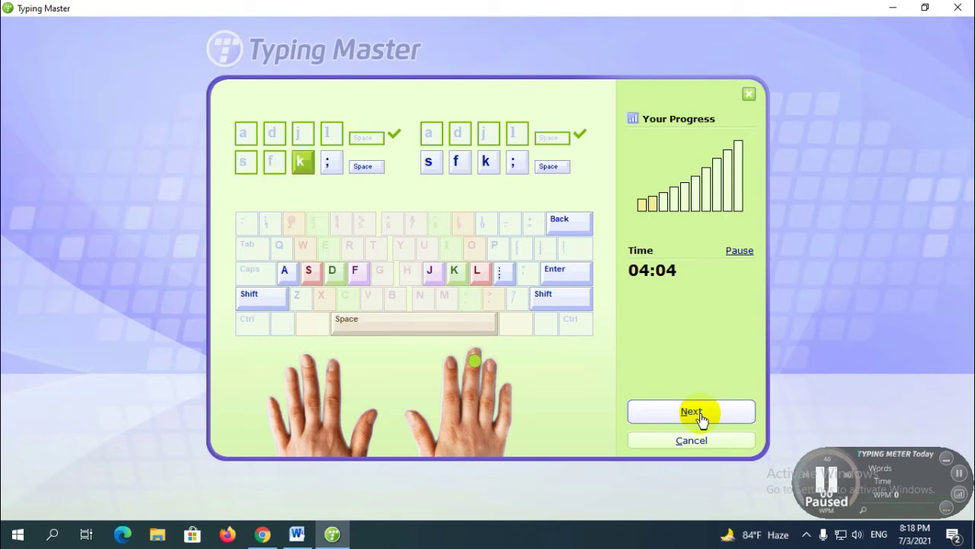
{"action": "type", "text": "k; "}
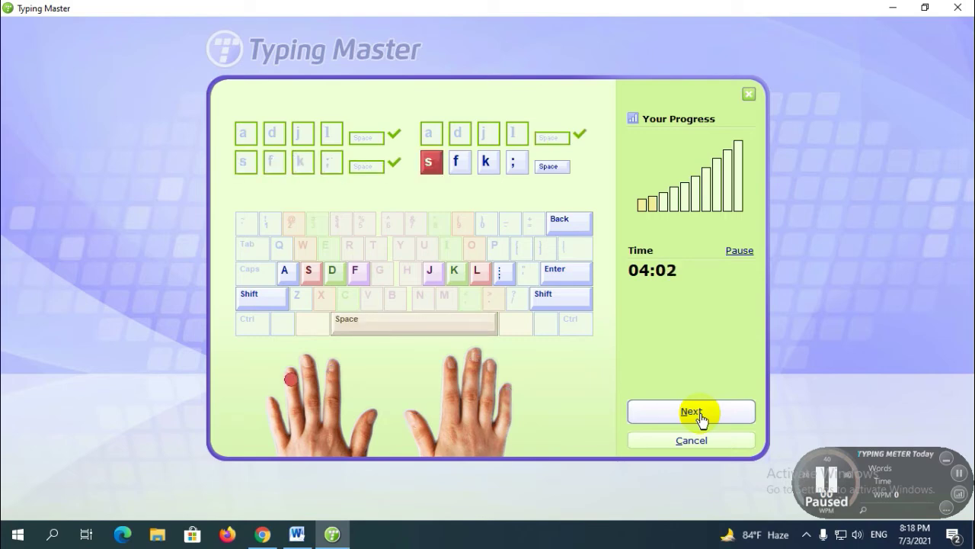
{"action": "type", "text": "sfk"}
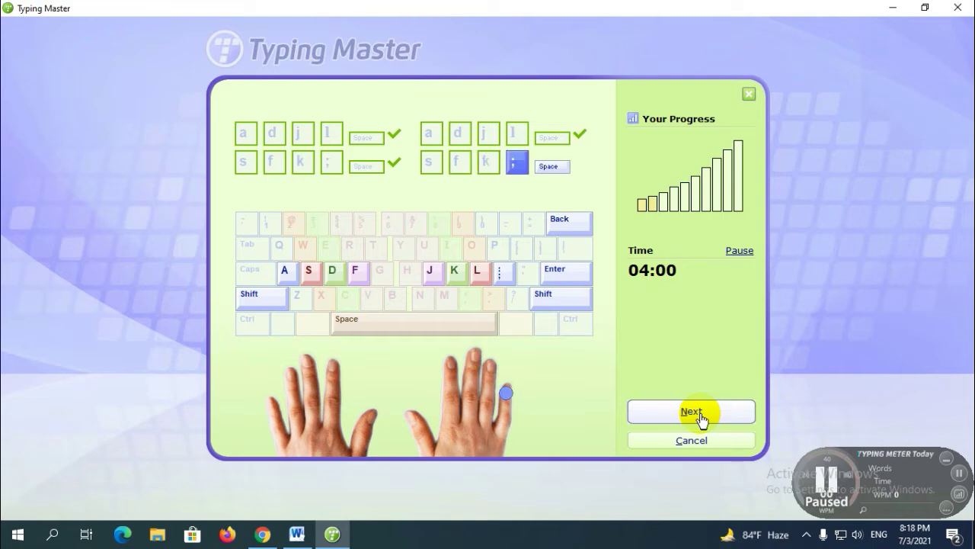
{"action": "type", "text": ";"}
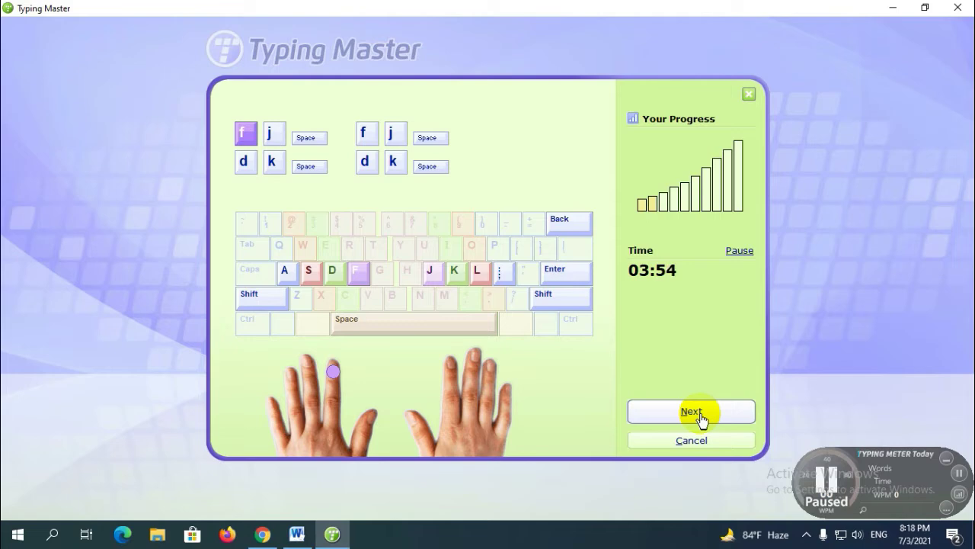
{"action": "type", "text": " fj"}
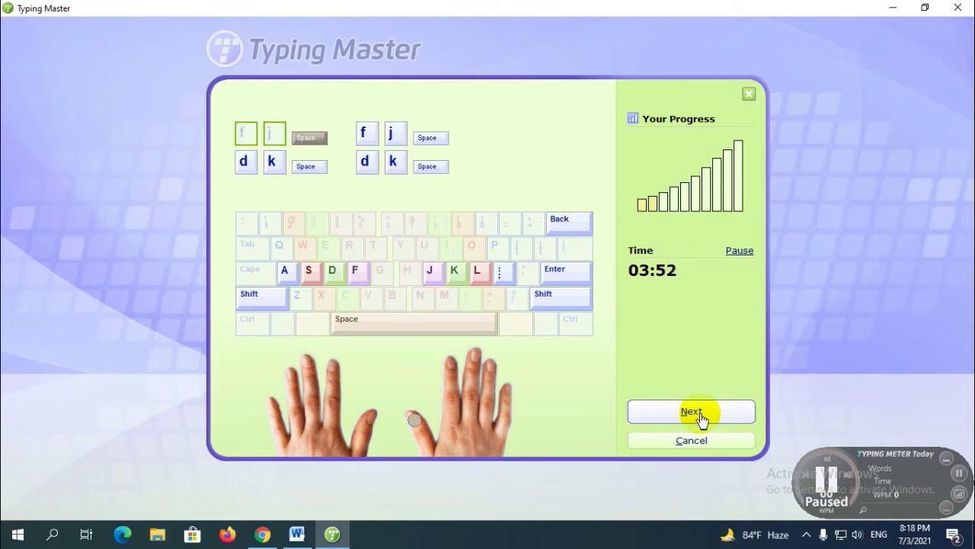
Step: Complete the f j and d k pair drill
{"action": "key", "text": "space"}
{"action": "type", "text": "fj"}
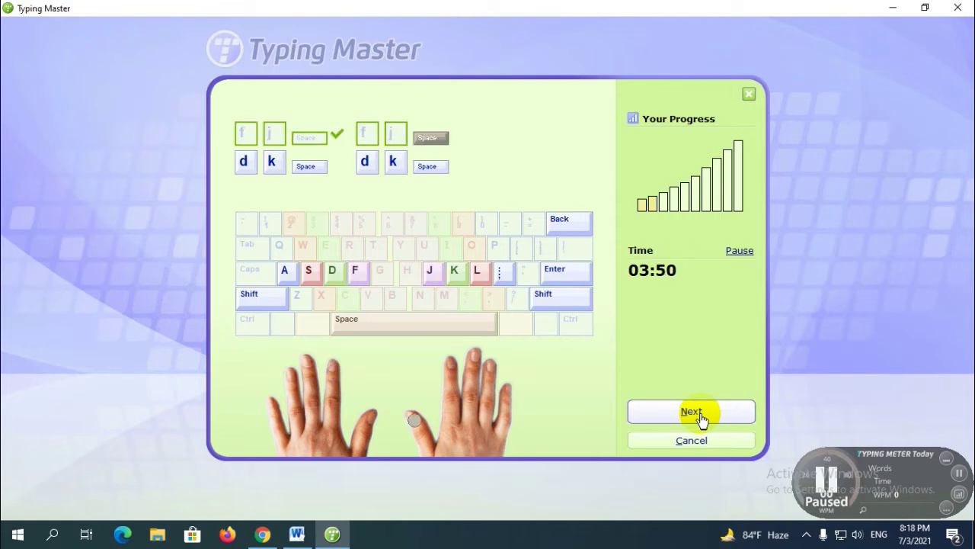
{"action": "key", "text": "space"}
{"action": "type", "text": "d"}
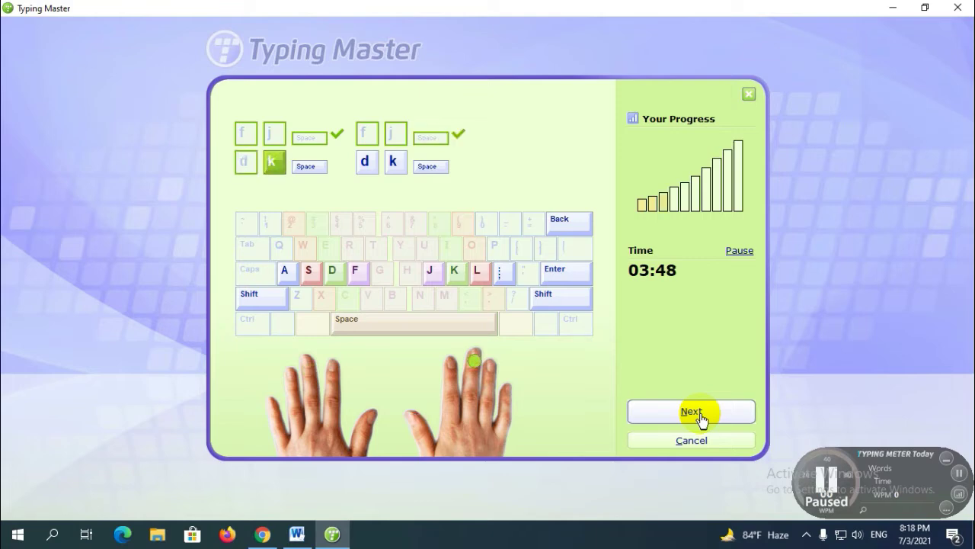
{"action": "type", "text": "k"}
{"action": "key", "text": "space"}
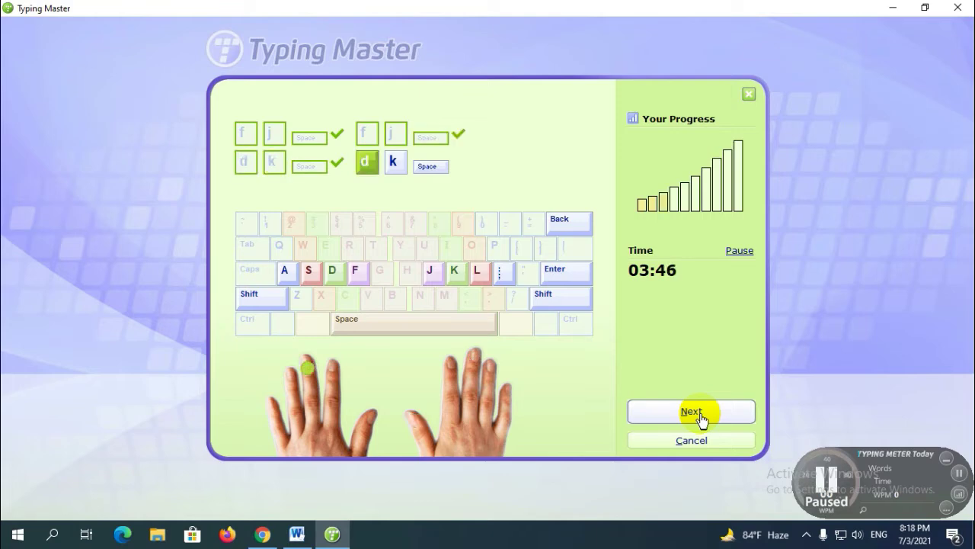
{"action": "type", "text": "dk"}
{"action": "key", "text": "space"}
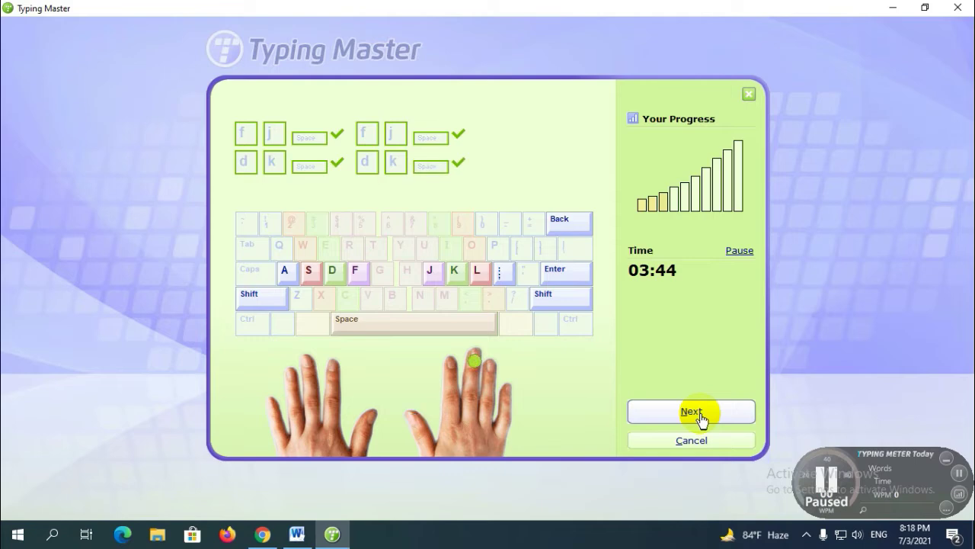
Step: Type the s l, a l and a j ; drill pairs
{"action": "type", "text": "sl"}
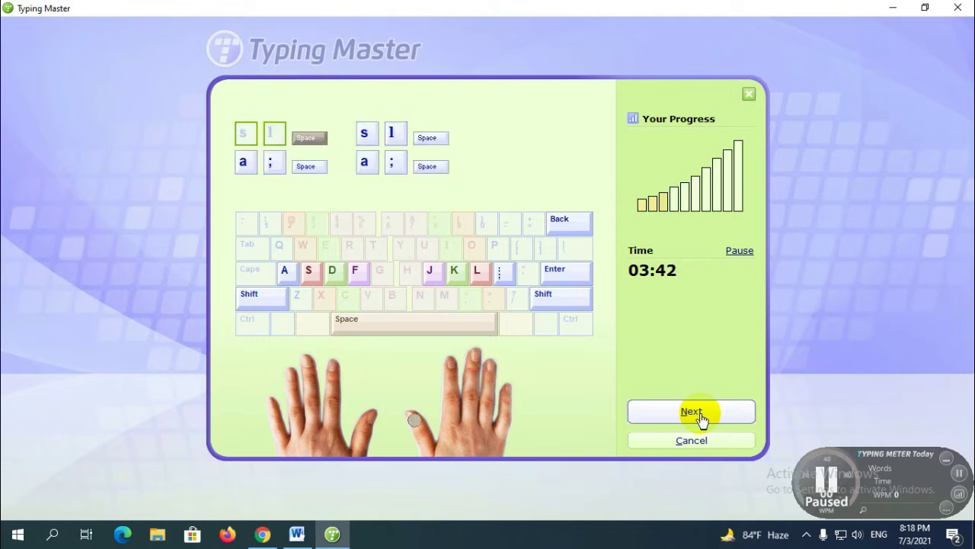
{"action": "key", "text": "space"}
{"action": "type", "text": "sl"}
{"action": "key", "text": "space"}
{"action": "type", "text": "a"}
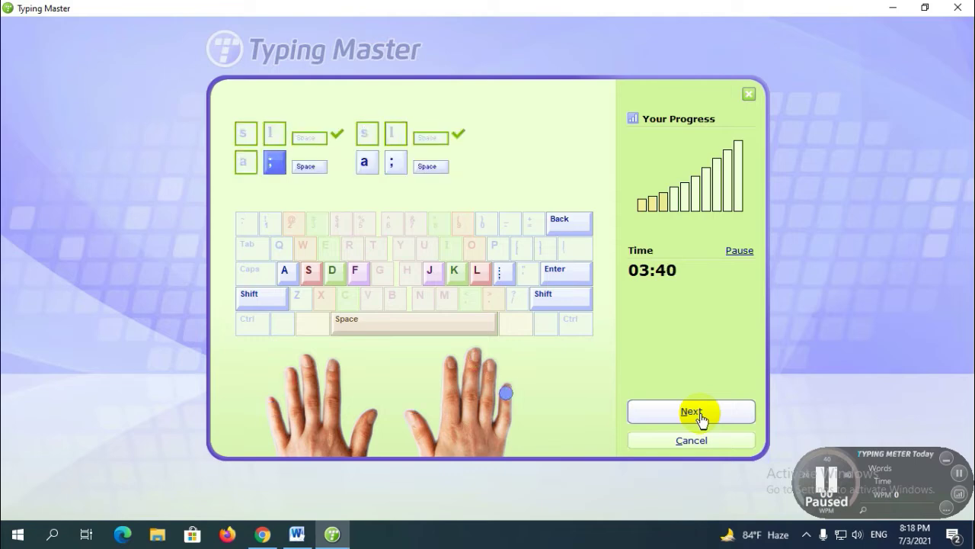
{"action": "type", "text": "l"}
{"action": "key", "text": "space"}
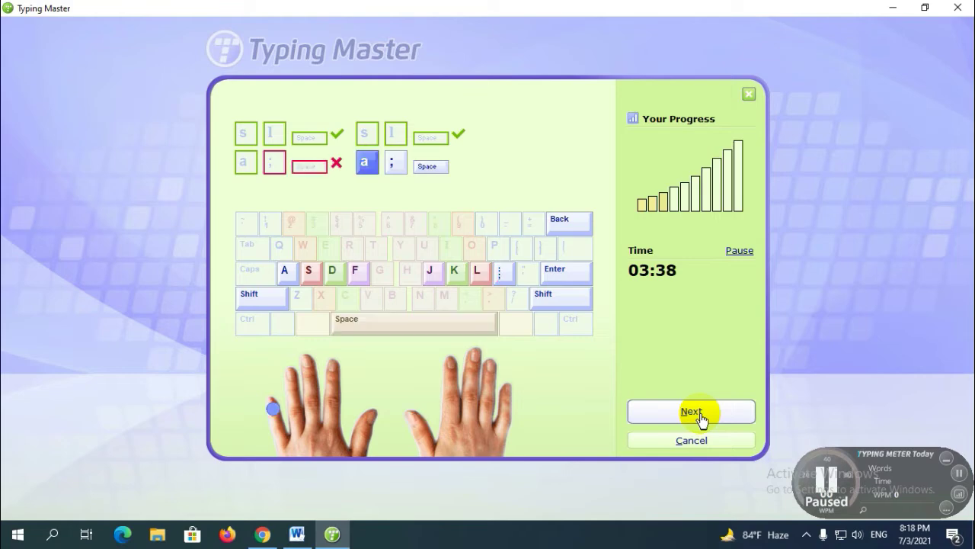
{"action": "type", "text": "aj"}
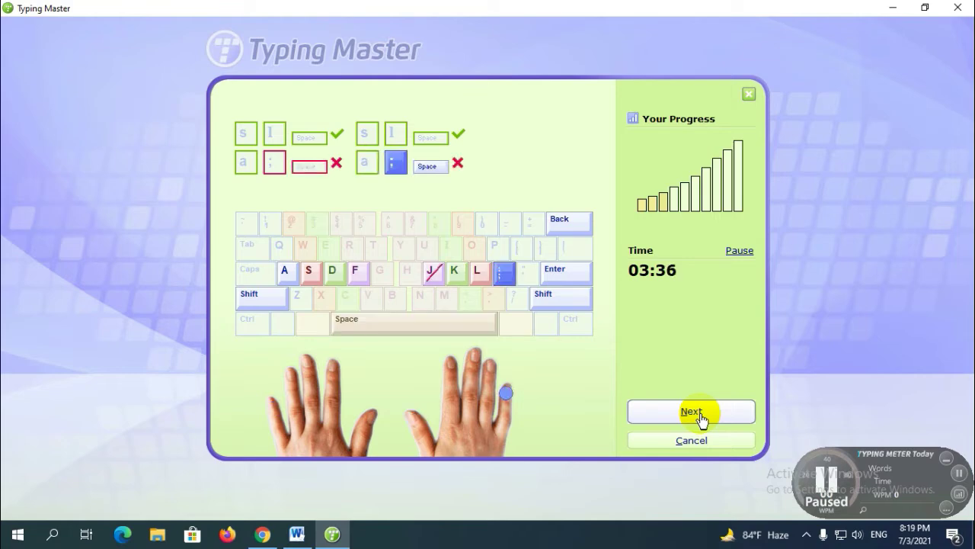
{"action": "type", "text": ";"}
{"action": "key", "text": "space"}
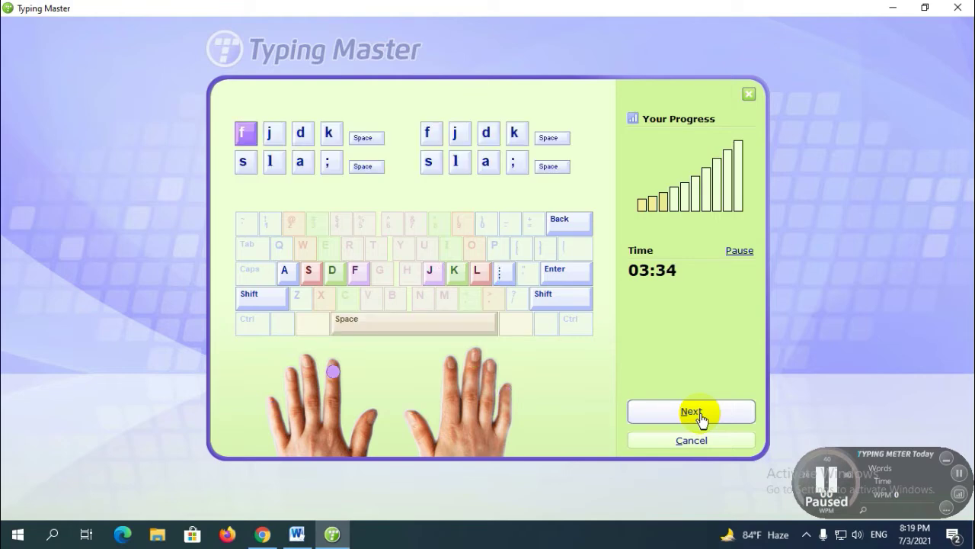
Step: Type the fjdk and sla; group drill lines
{"action": "type", "text": "fjdk"}
{"action": "key", "text": "space"}
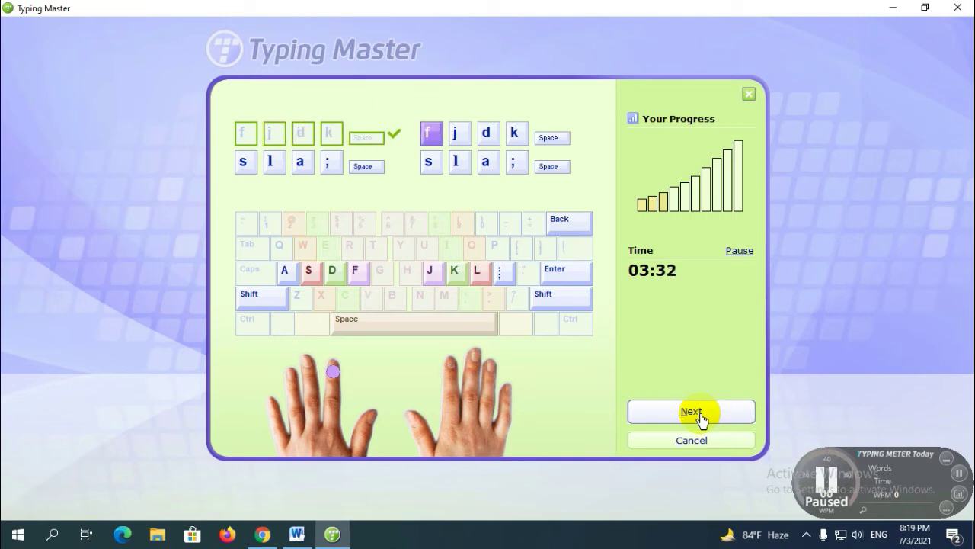
{"action": "type", "text": "fjdk"}
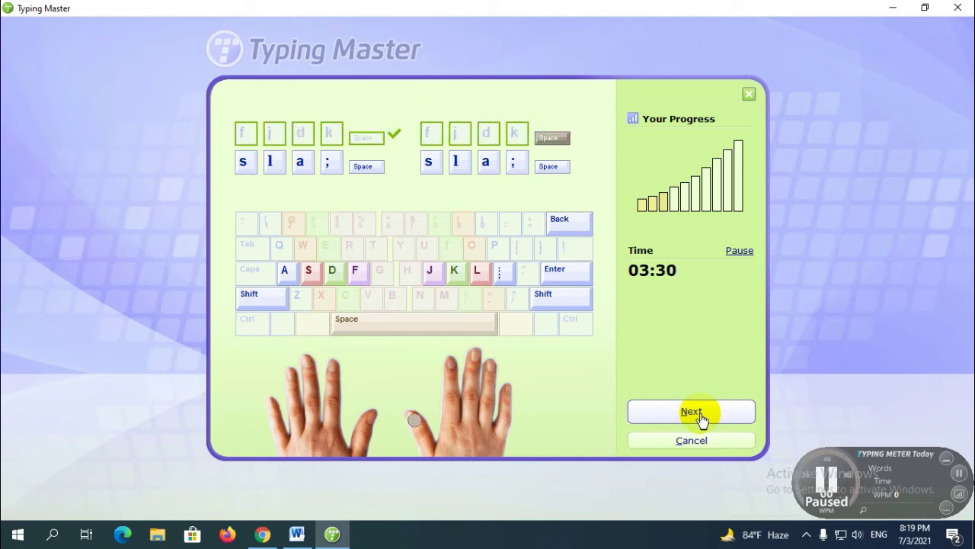
{"action": "key", "text": "space"}
{"action": "type", "text": "sla;"}
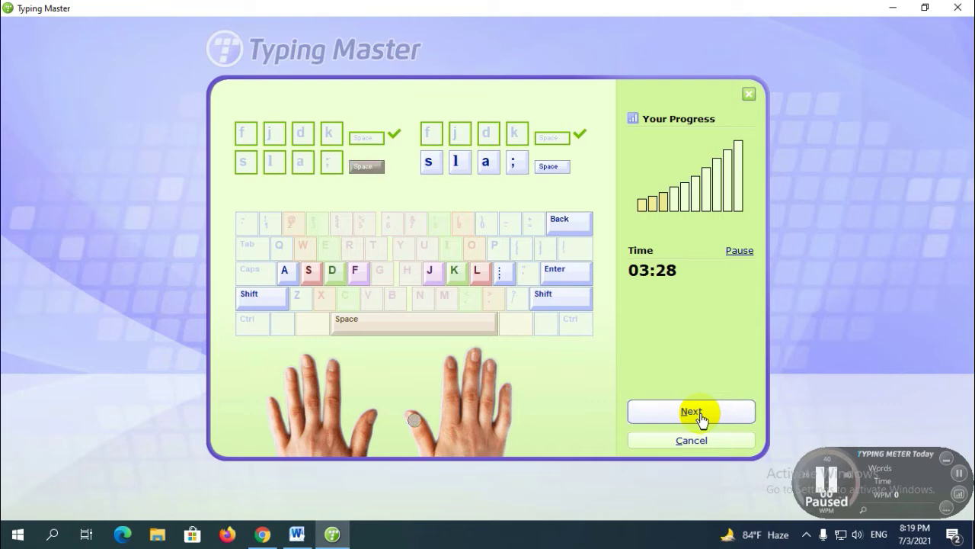
{"action": "key", "text": "space"}
{"action": "type", "text": "sla"}
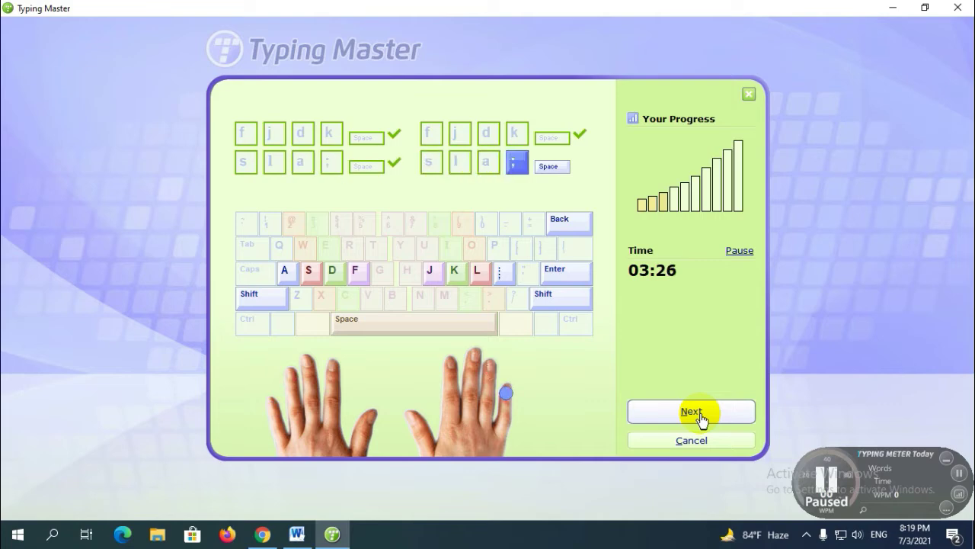
{"action": "type", "text": ";"}
{"action": "key", "text": "space"}
Step: Type the j a k s and ld ld ;a ;a drills, then pause the timer at 03:05
{"action": "type", "text": "j"}
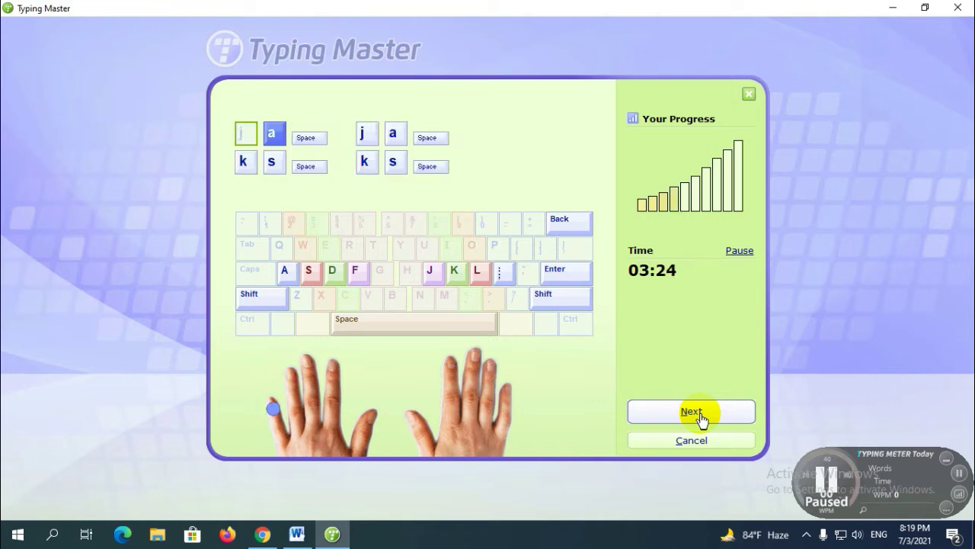
{"action": "type", "text": "a"}
{"action": "key", "text": "space"}
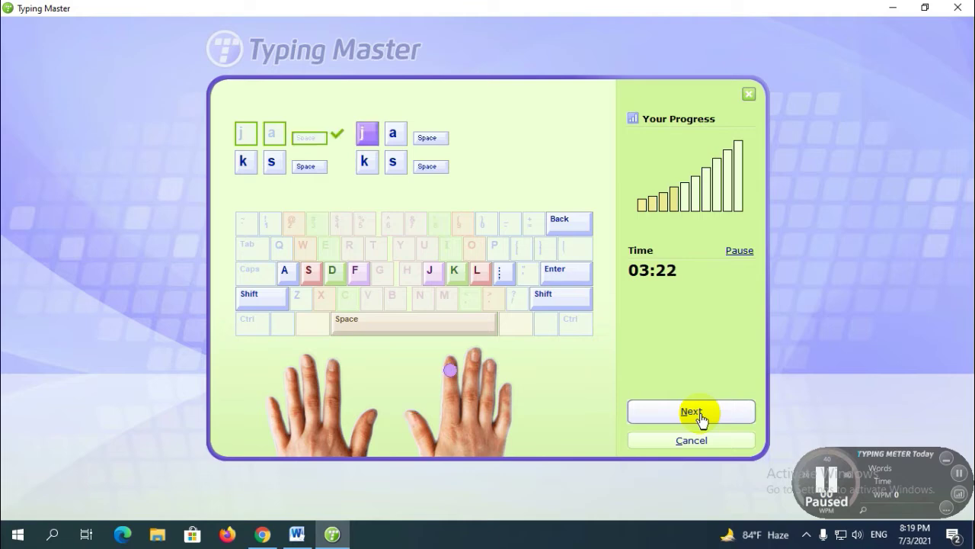
{"action": "type", "text": "ja"}
{"action": "key", "text": "space"}
{"action": "type", "text": "k"}
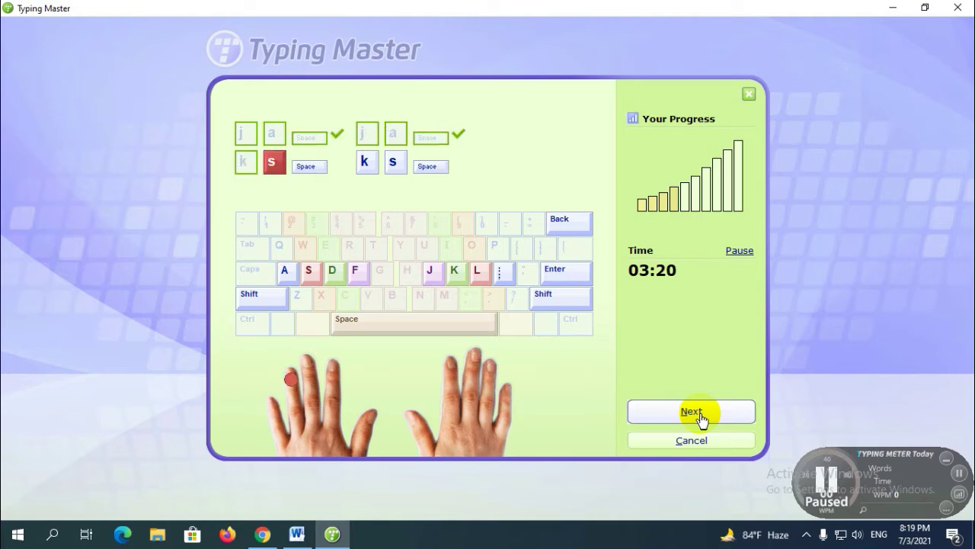
{"action": "type", "text": "s"}
{"action": "key", "text": "space"}
{"action": "type", "text": "ks"}
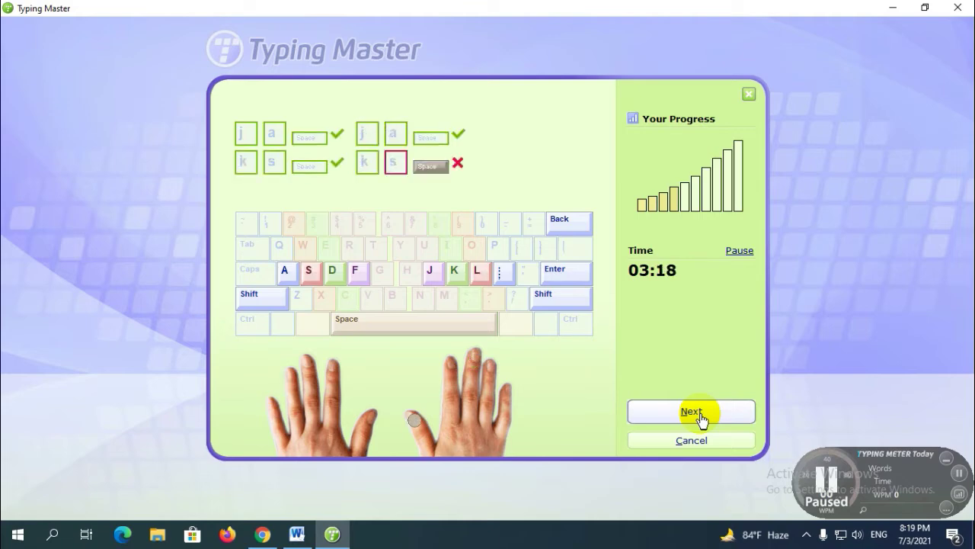
{"action": "key", "text": "space"}
{"action": "type", "text": "l"}
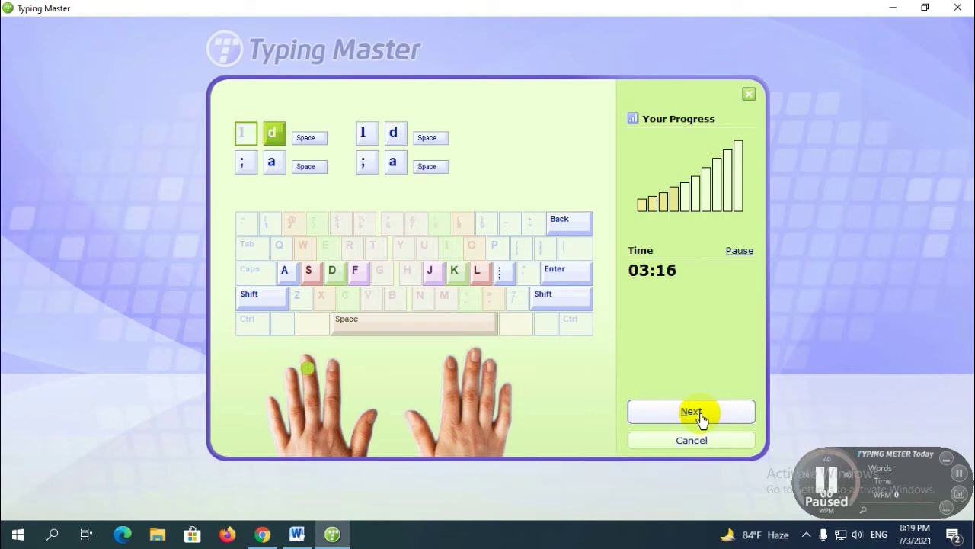
{"action": "type", "text": "d ld "}
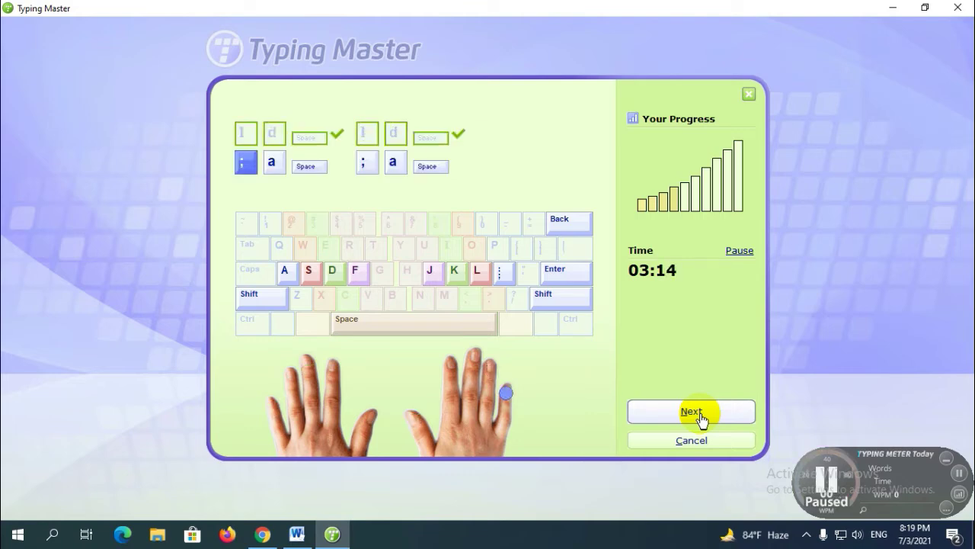
{"action": "type", "text": ";a "}
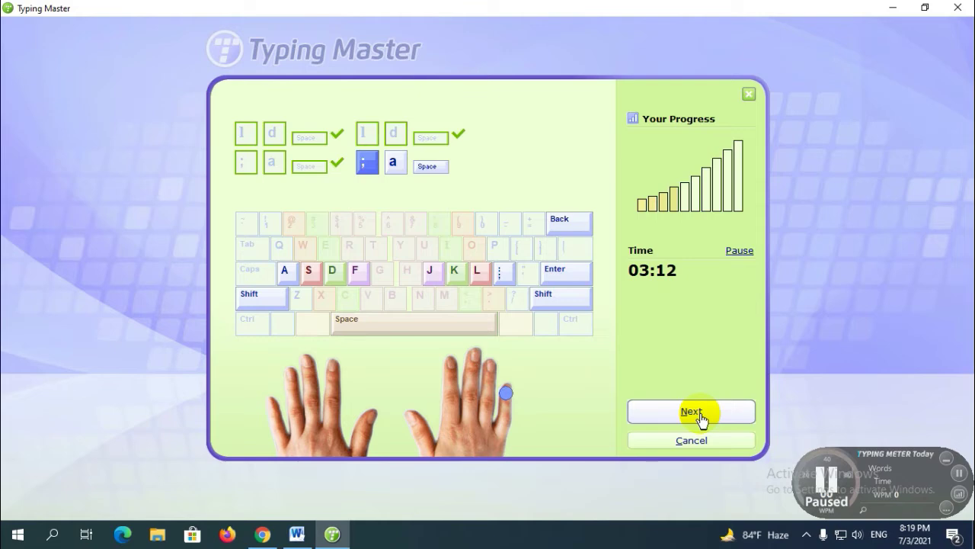
{"action": "type", "text": ";a"}
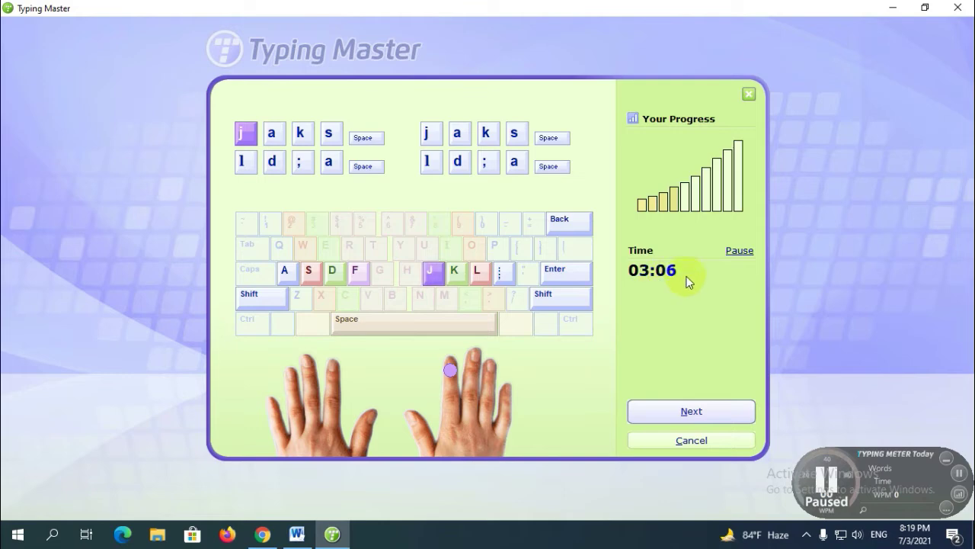
{"action": "left_click", "coordinate": [739, 250]}
Step: Cancel the home-row lesson and close the TypingMaster window
{"action": "left_click", "coordinate": [683, 443]}
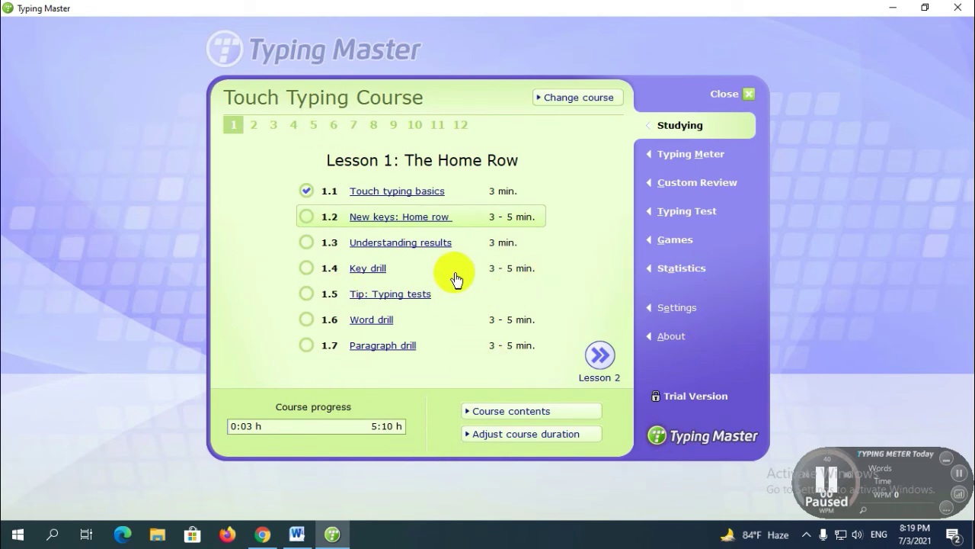
{"action": "left_click", "coordinate": [959, 7]}
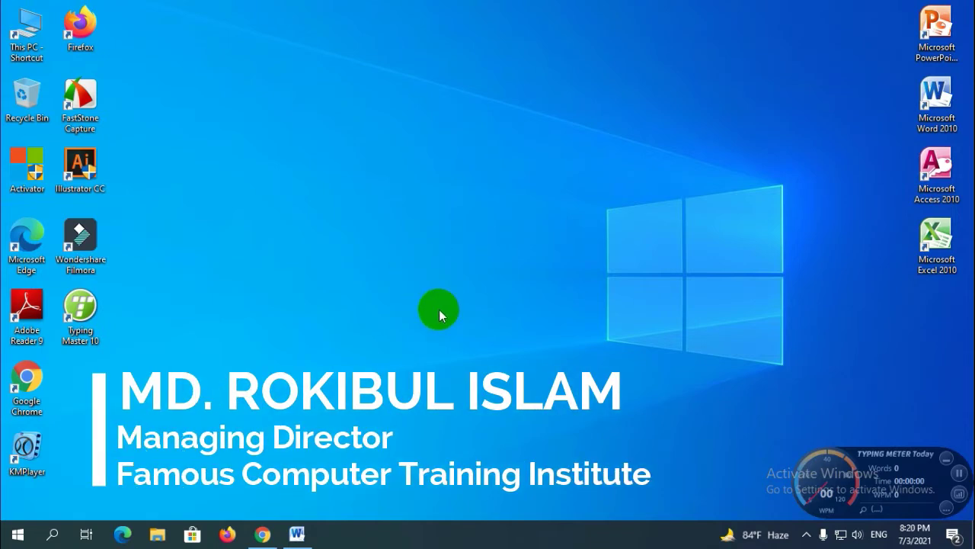
Step: Launch Word from the taskbar into blank Document1, glancing at File before returning to Home
{"action": "left_click", "coordinate": [288, 536]}
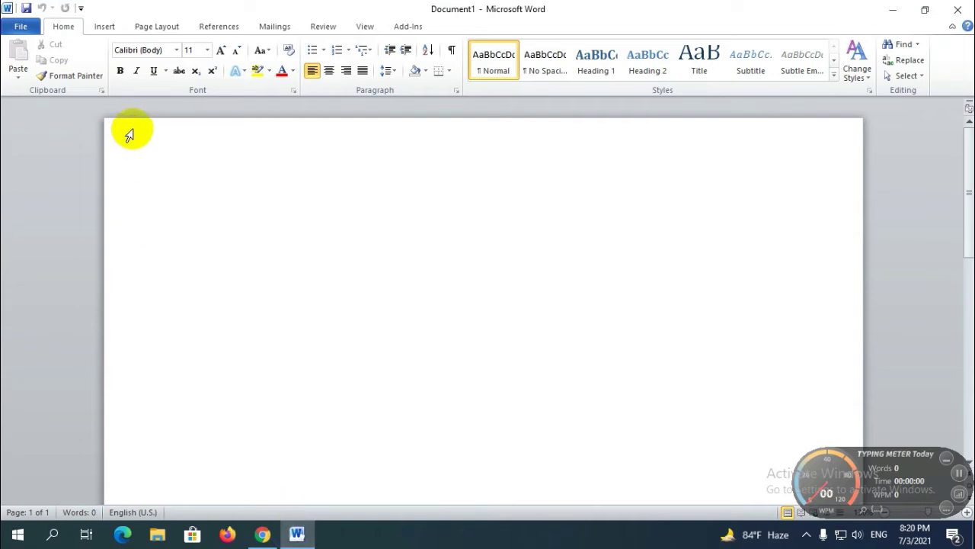
{"action": "left_click", "coordinate": [19, 27]}
{"action": "left_click", "coordinate": [68, 27]}
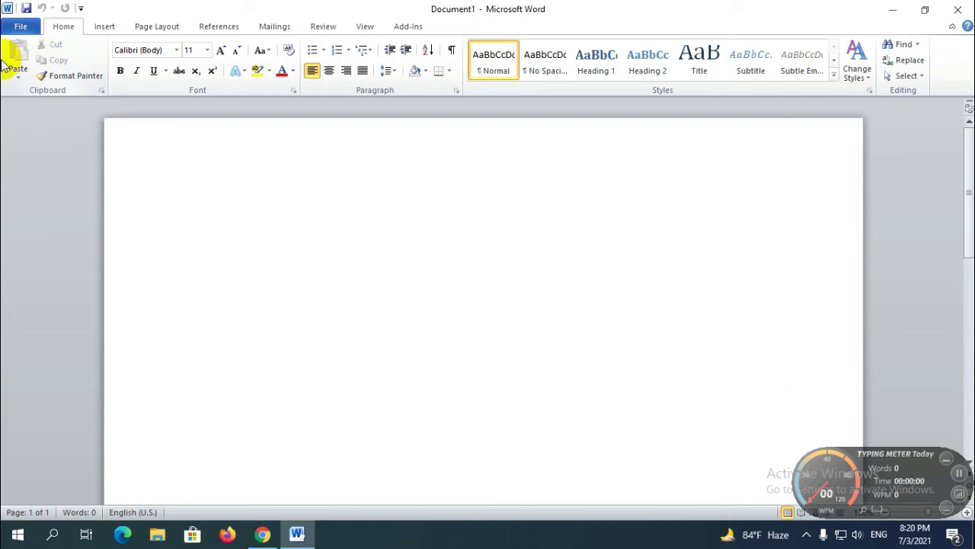
Step: Type 'Famous Computer' on the first line and place the cursor inside 'Computer'
{"action": "type", "text": "Famous"}
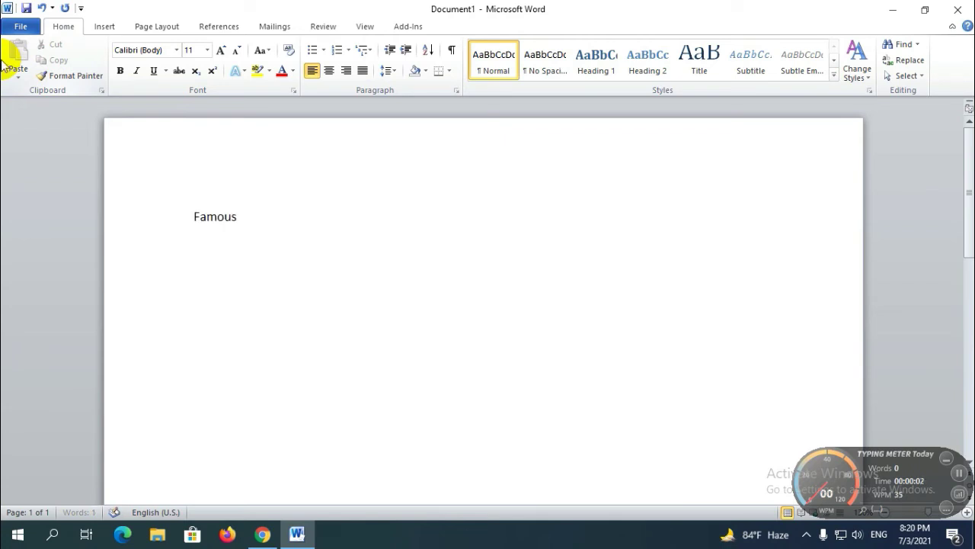
{"action": "type", "text": " Comput"}
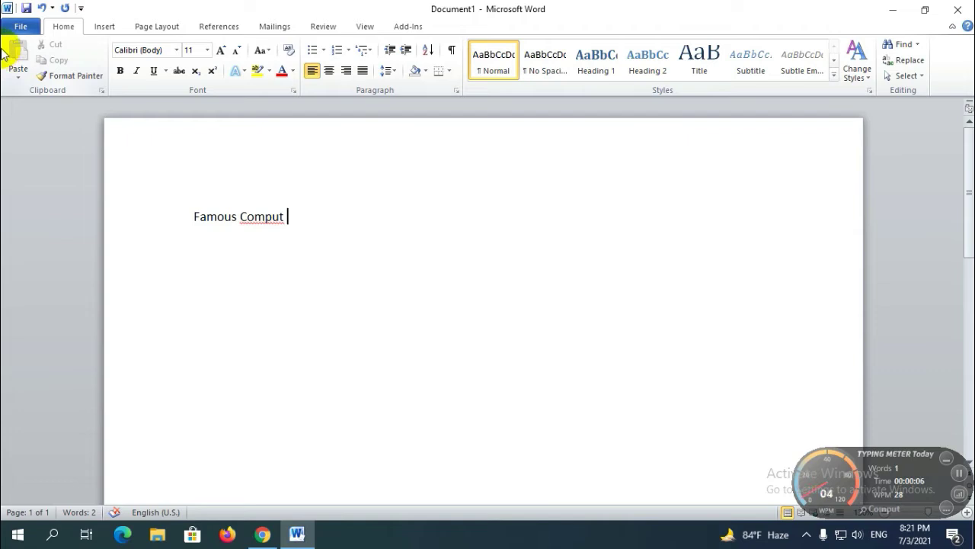
{"action": "type", "text": "er"}
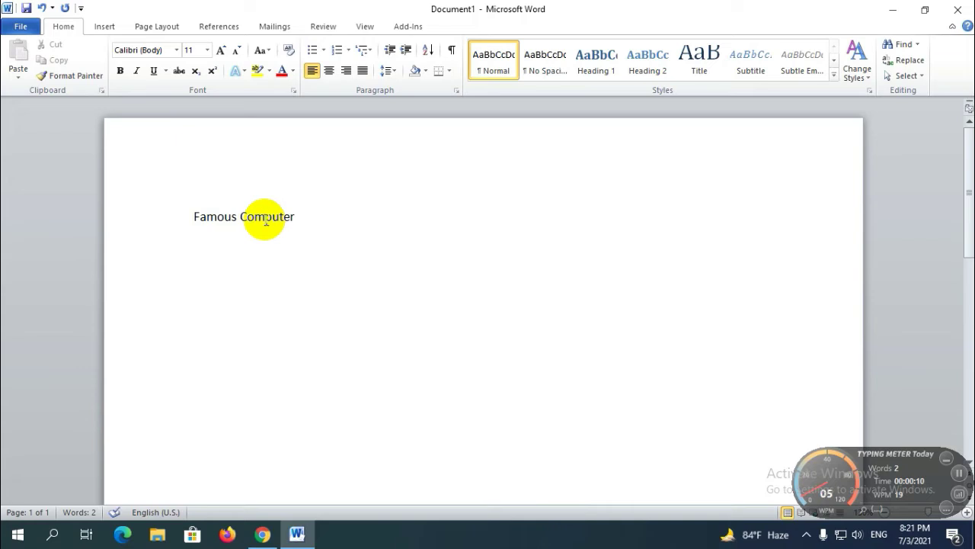
{"action": "left_click", "coordinate": [265, 218]}
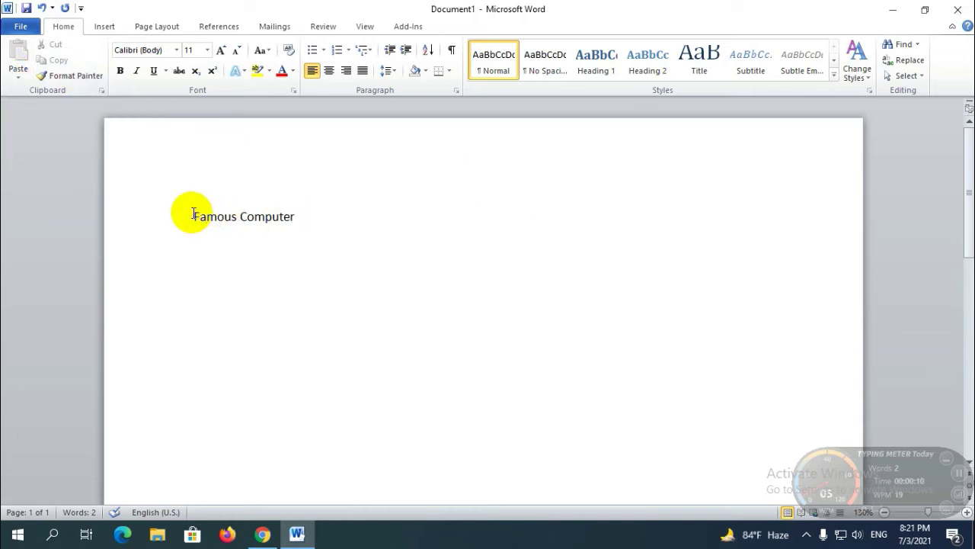
Step: Add an empty line below 'Famous Computer' and select the whole 'Famous Computer' text
{"action": "left_click_drag", "start_coordinate": [190, 216], "coordinate": [293, 227]}
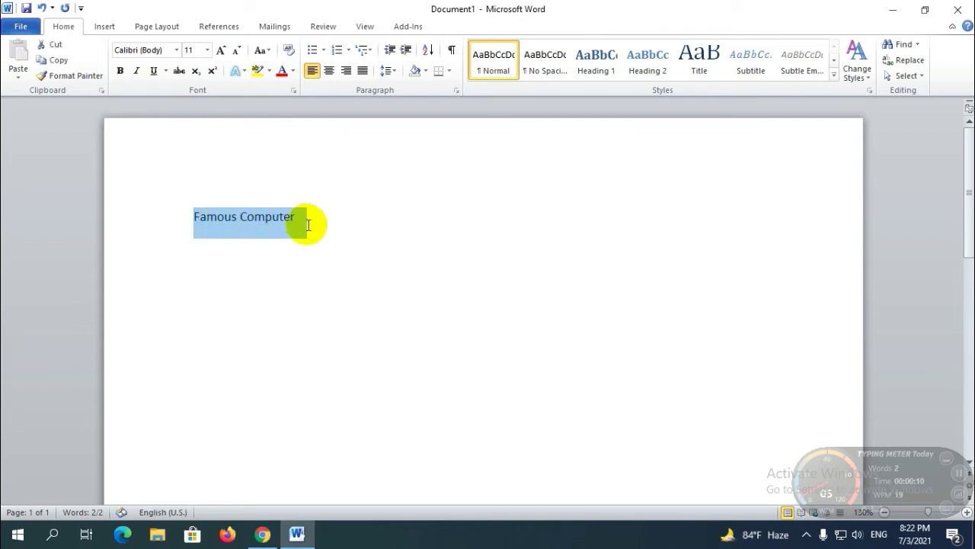
{"action": "left_click", "coordinate": [288, 236]}
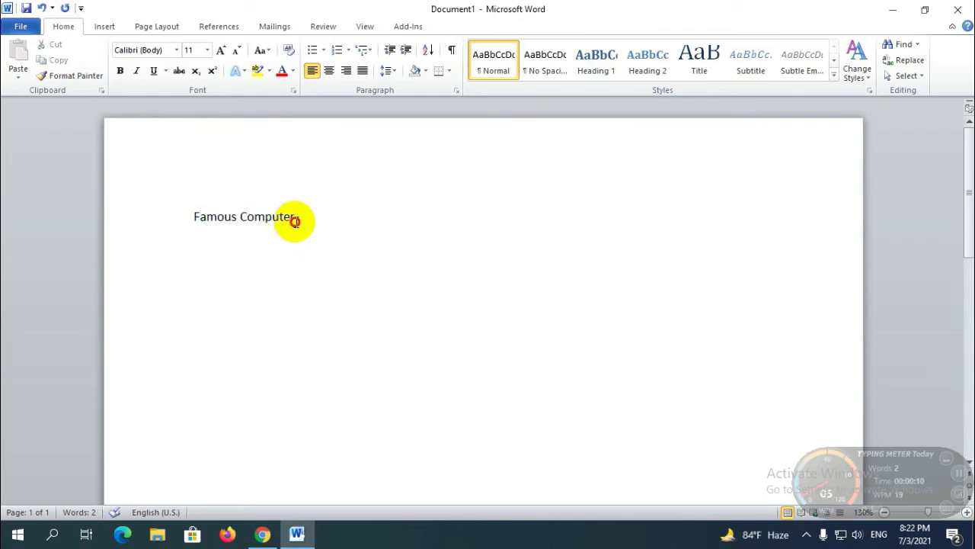
{"action": "key", "text": "Return"}
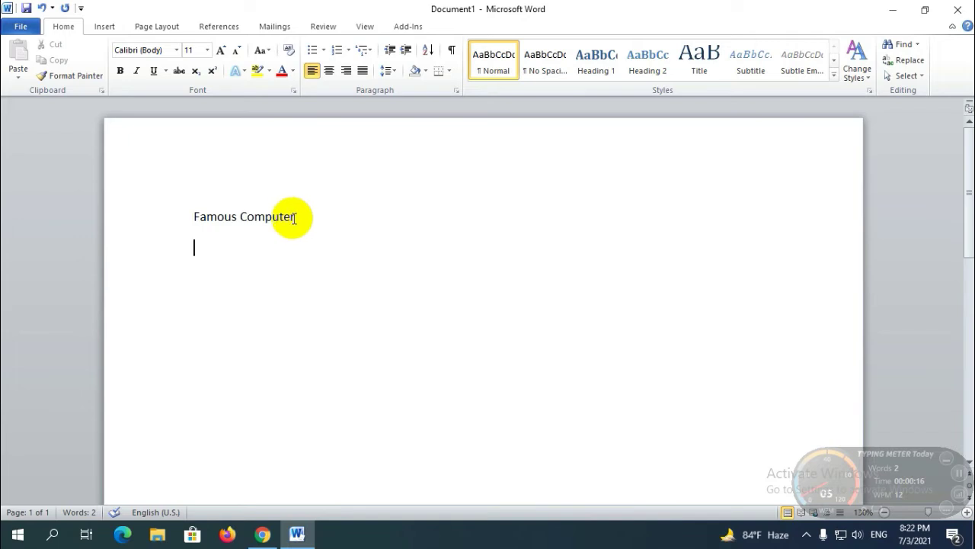
{"action": "left_click_drag", "start_coordinate": [296, 218], "coordinate": [279, 218]}
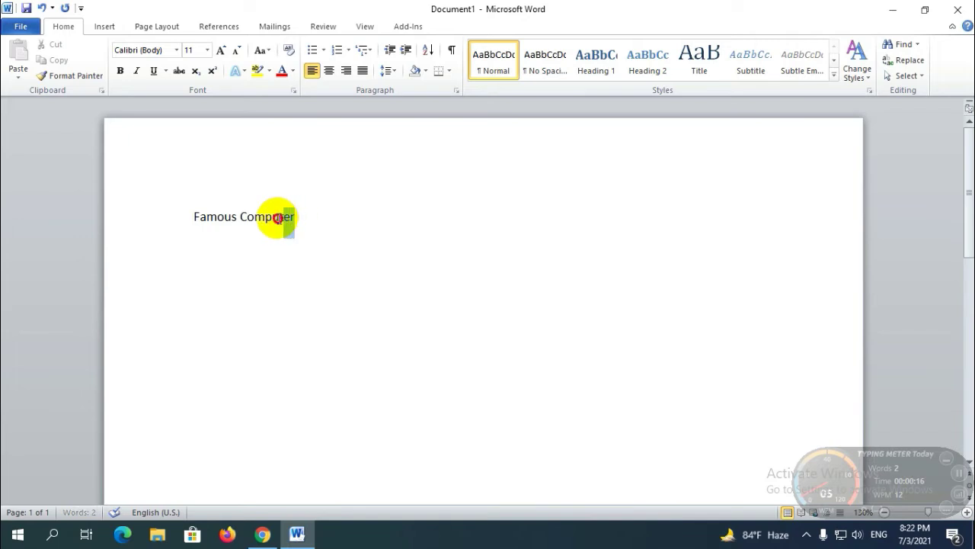
{"action": "key", "text": "Right"}
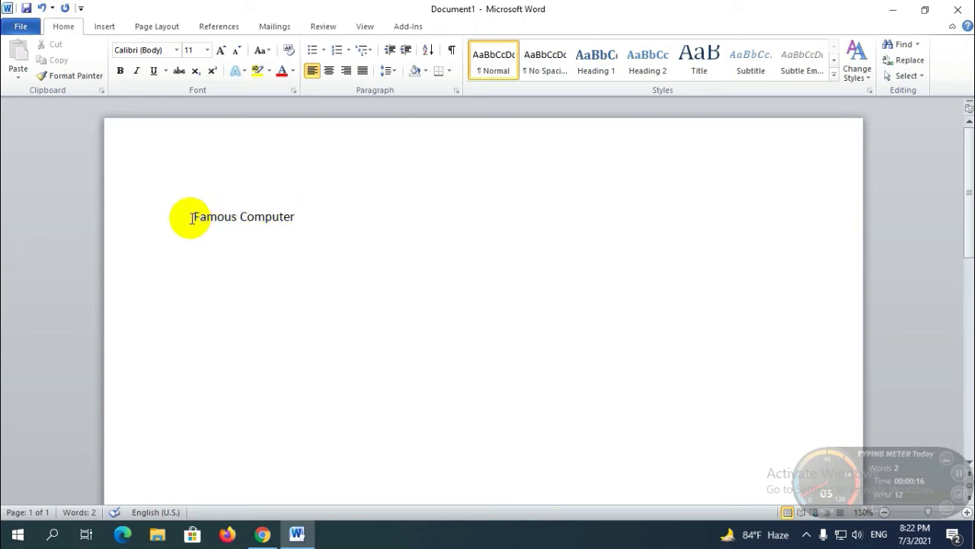
{"action": "left_click_drag", "start_coordinate": [192, 218], "coordinate": [292, 217]}
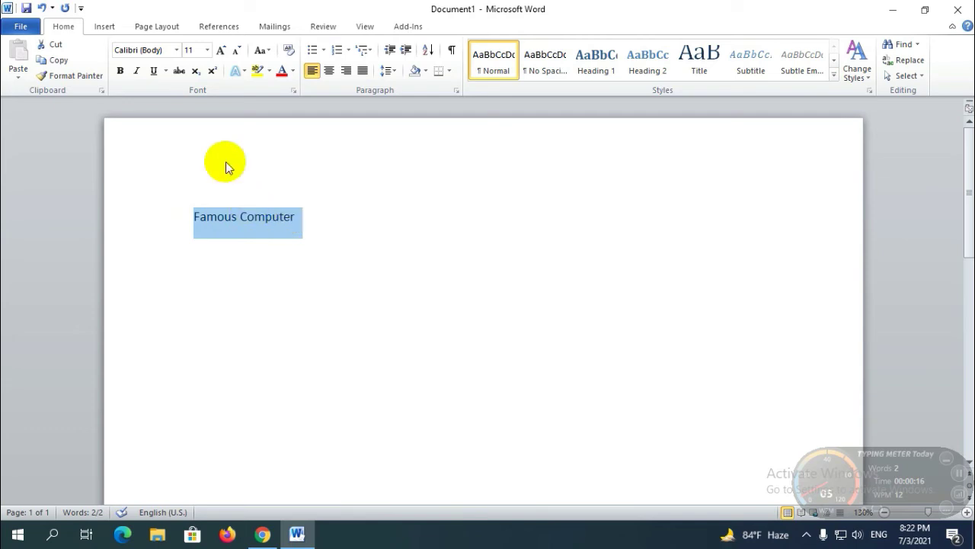
Step: Copy 'Famous Computer' and paste it onto the empty second line
{"action": "left_click", "coordinate": [59, 64]}
{"action": "left_click", "coordinate": [227, 273]}
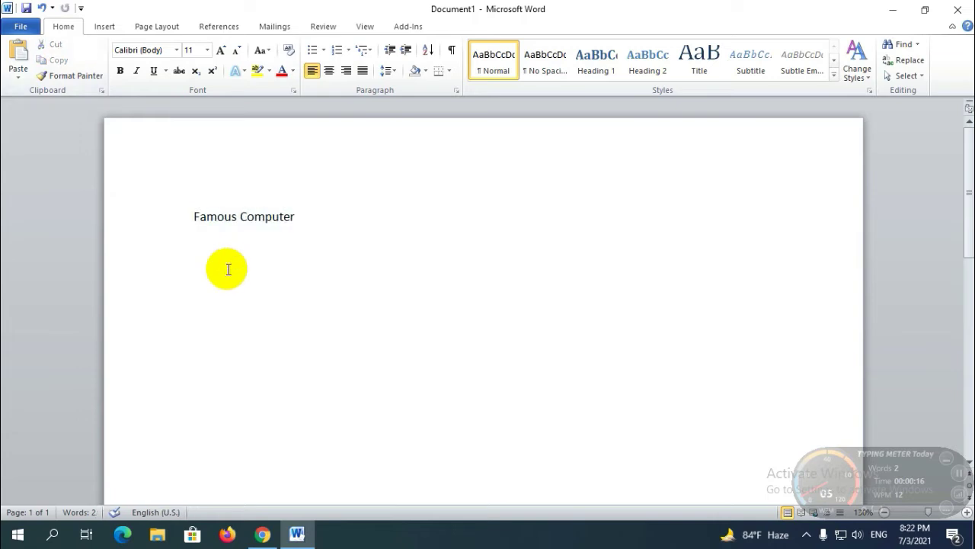
{"action": "left_click", "coordinate": [196, 246]}
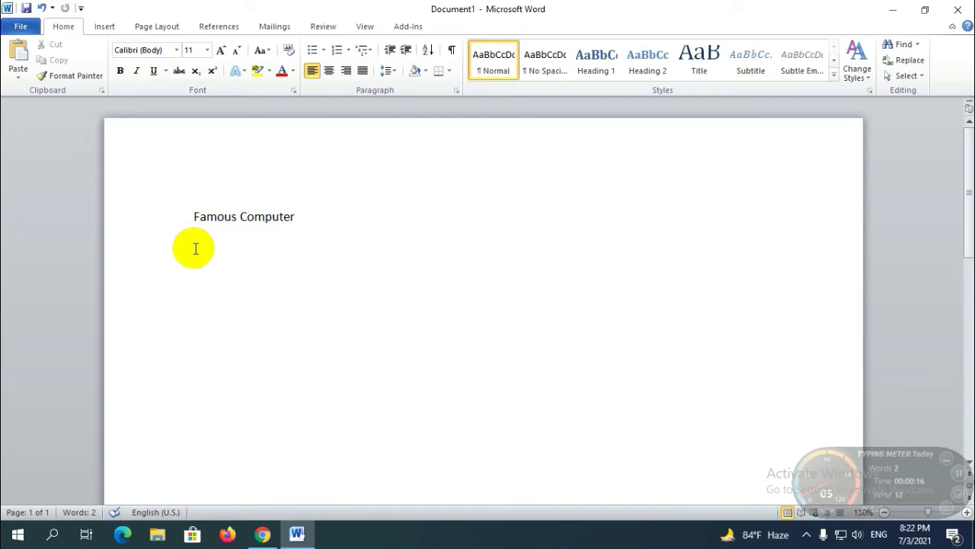
{"action": "left_click", "coordinate": [19, 55]}
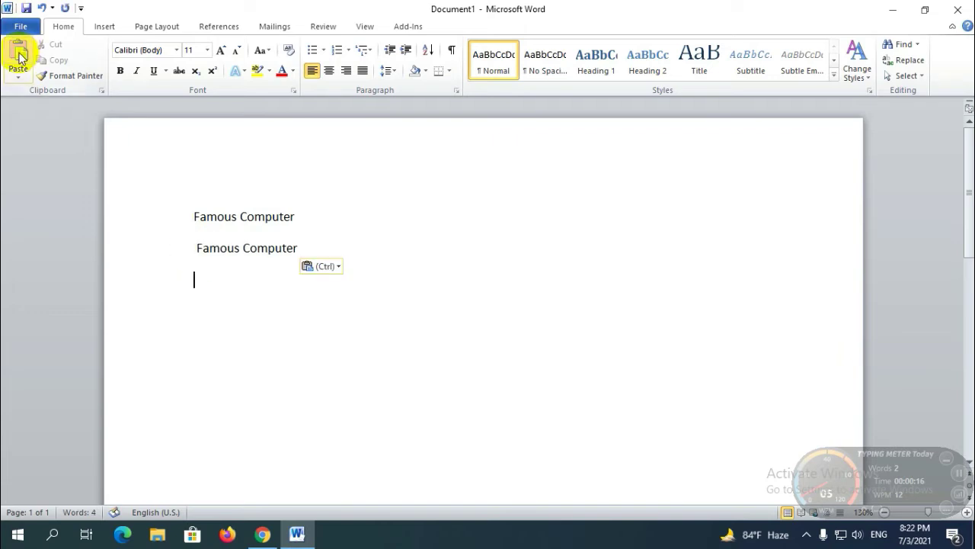
Step: Start a new line after line 2 and paste 'Famous Computer' four more times
{"action": "left_click", "coordinate": [197, 248]}
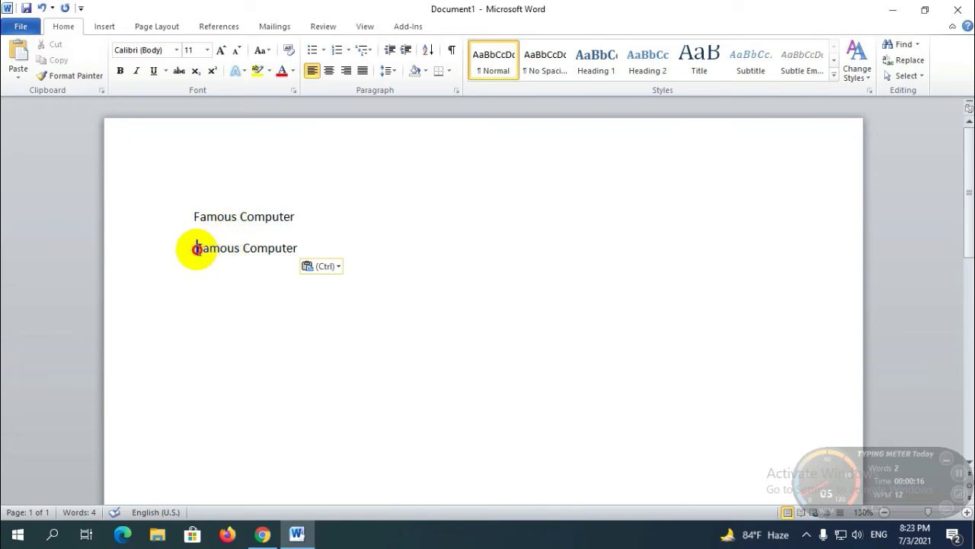
{"action": "left_click", "coordinate": [265, 216]}
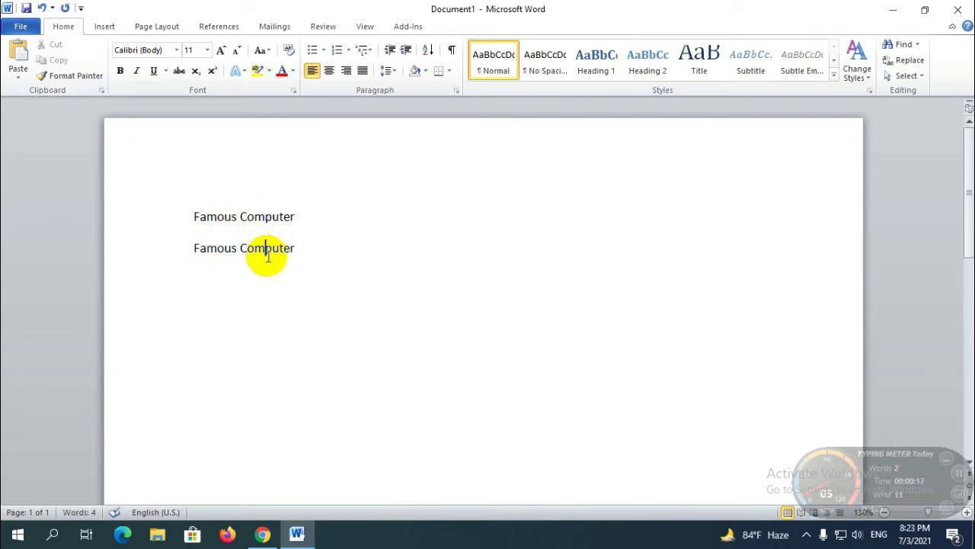
{"action": "left_click", "coordinate": [240, 247]}
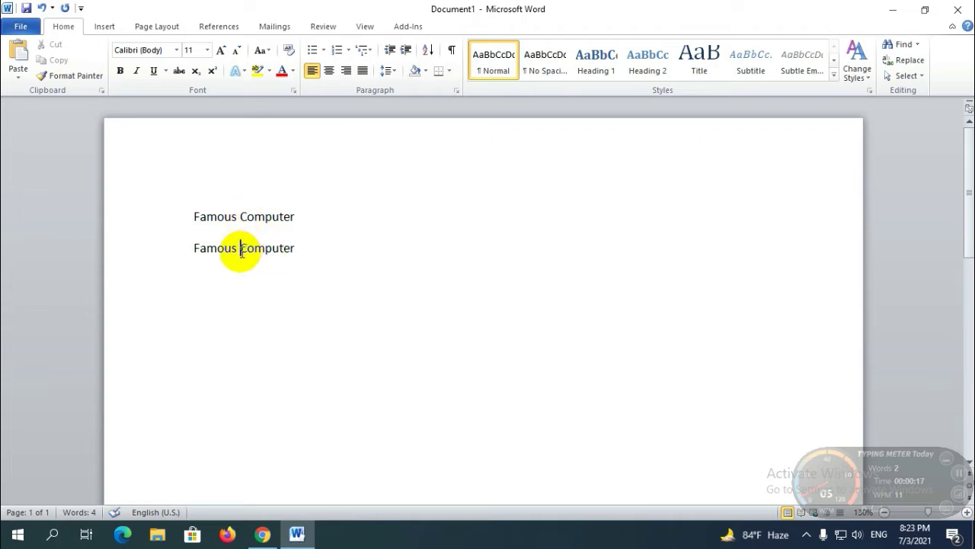
{"action": "left_click", "coordinate": [297, 252]}
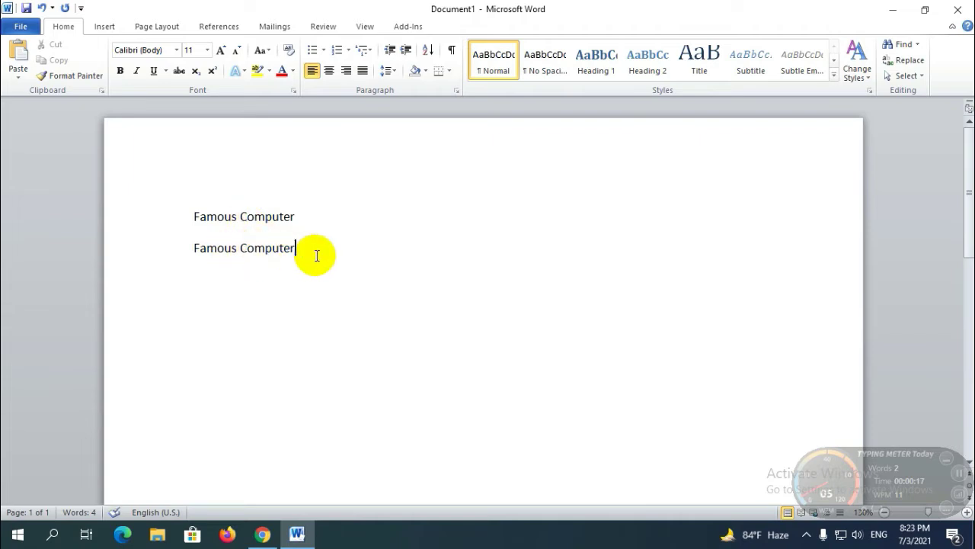
{"action": "key", "text": "Return"}
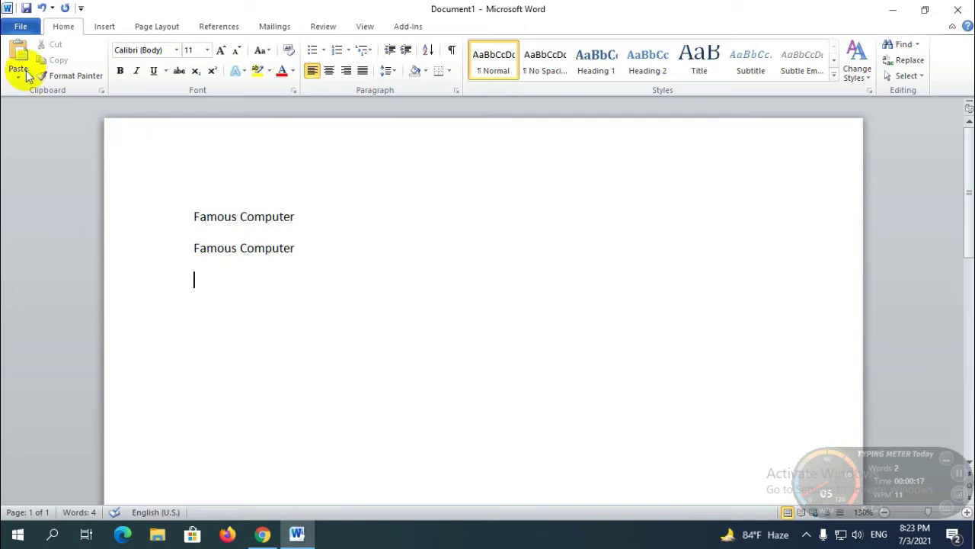
{"action": "left_click", "coordinate": [19, 57]}
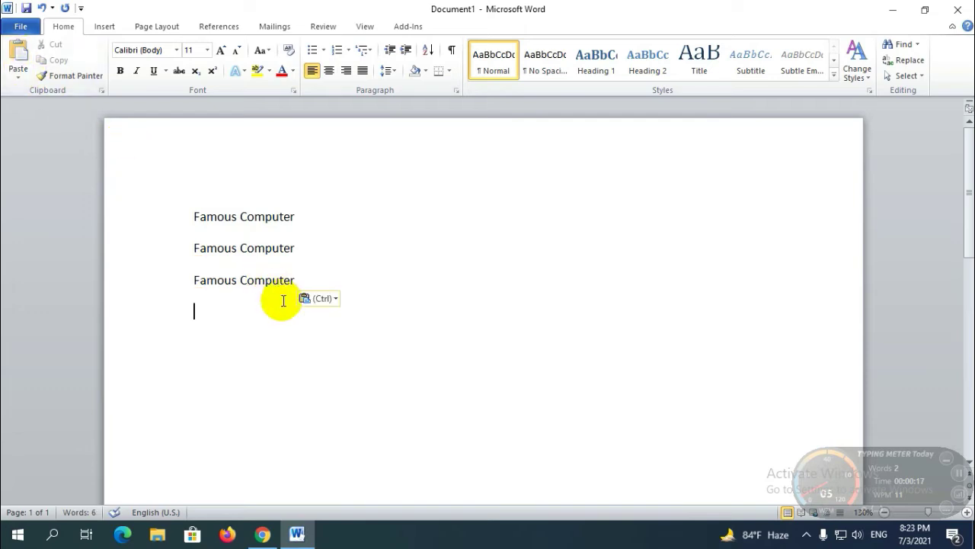
{"action": "left_click", "coordinate": [21, 49]}
{"action": "left_click", "coordinate": [20, 51]}
{"action": "left_click", "coordinate": [20, 51]}
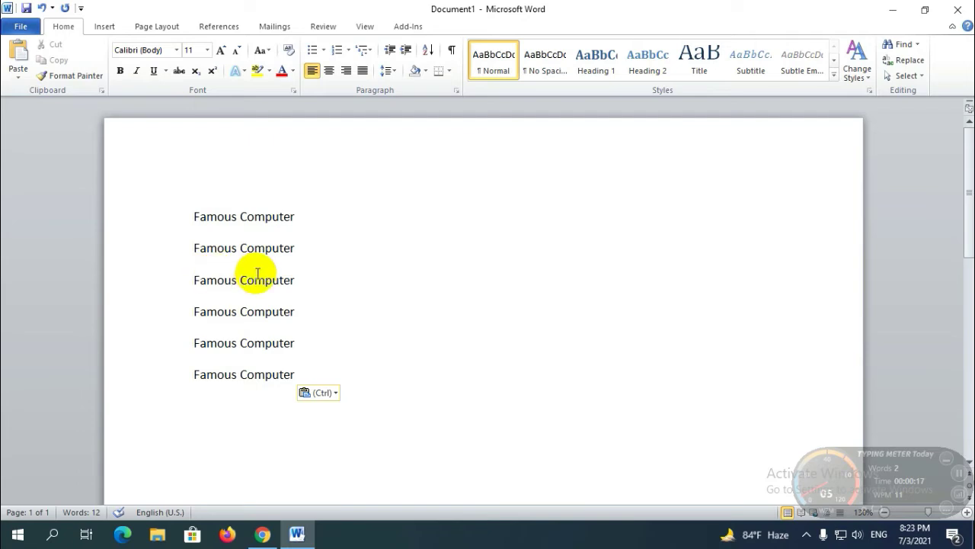
Step: Zoom out from 130% to 120% and select the word 'Computer' on the first line
{"action": "scroll", "coordinate": [257, 271], "scroll_direction": "down", "scroll_amount": 2}
{"action": "scroll", "coordinate": [257, 273], "scroll_direction": "down", "scroll_amount": 1, "text": "ctrl"}
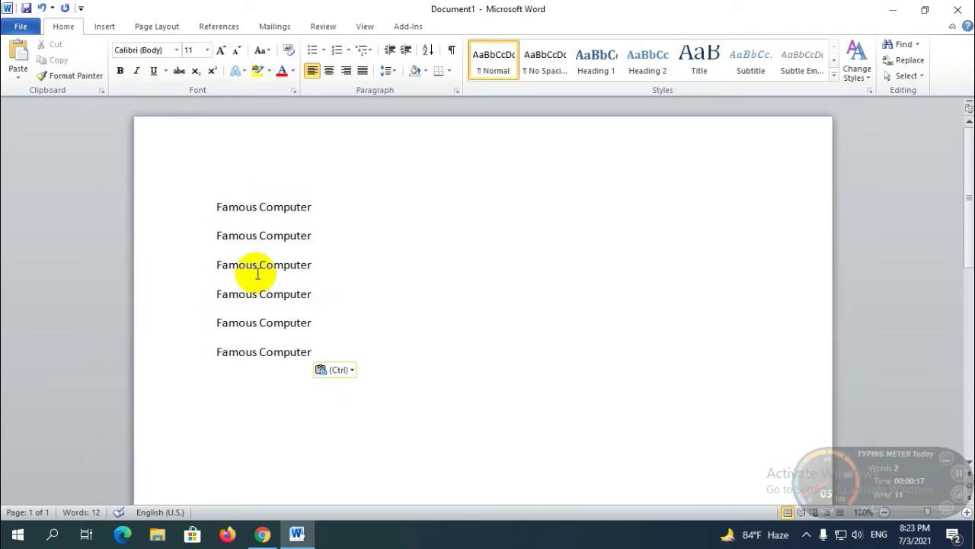
{"action": "scroll", "coordinate": [257, 273], "scroll_direction": "down", "scroll_amount": 1}
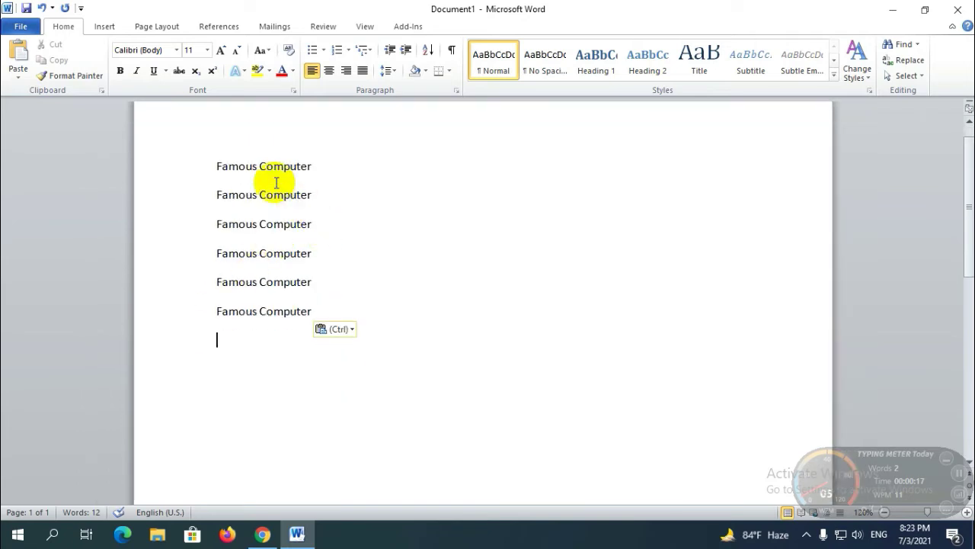
{"action": "left_click", "coordinate": [254, 166]}
{"action": "left_click", "coordinate": [289, 168]}
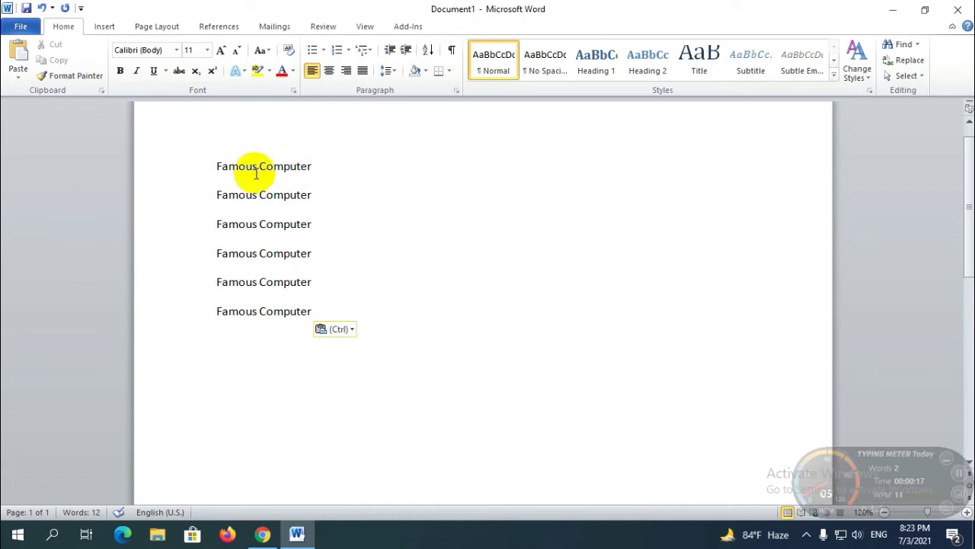
{"action": "left_click", "coordinate": [259, 167]}
{"action": "left_click_drag", "start_coordinate": [259, 168], "coordinate": [311, 176]}
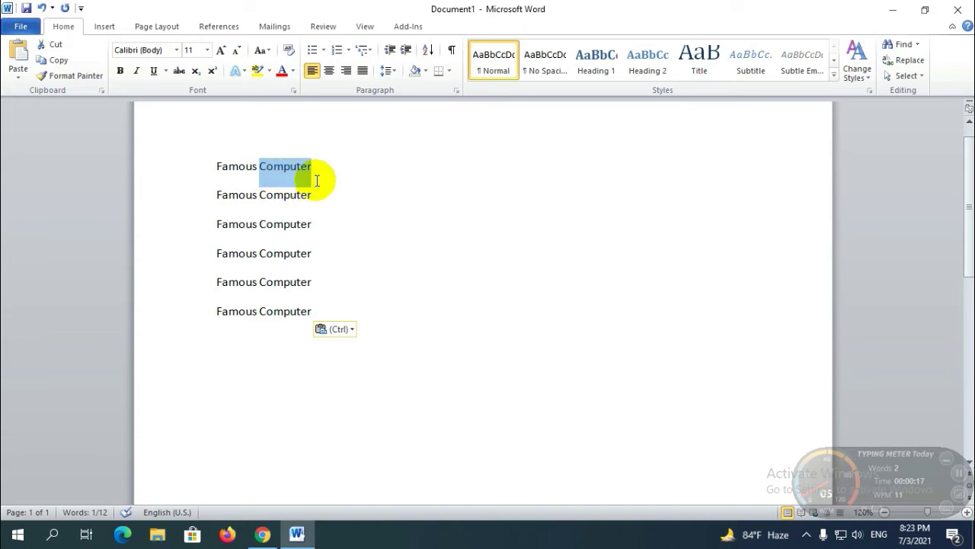
Step: Cut 'Computer' from the first line and paste it onto the empty last line
{"action": "left_click", "coordinate": [56, 48]}
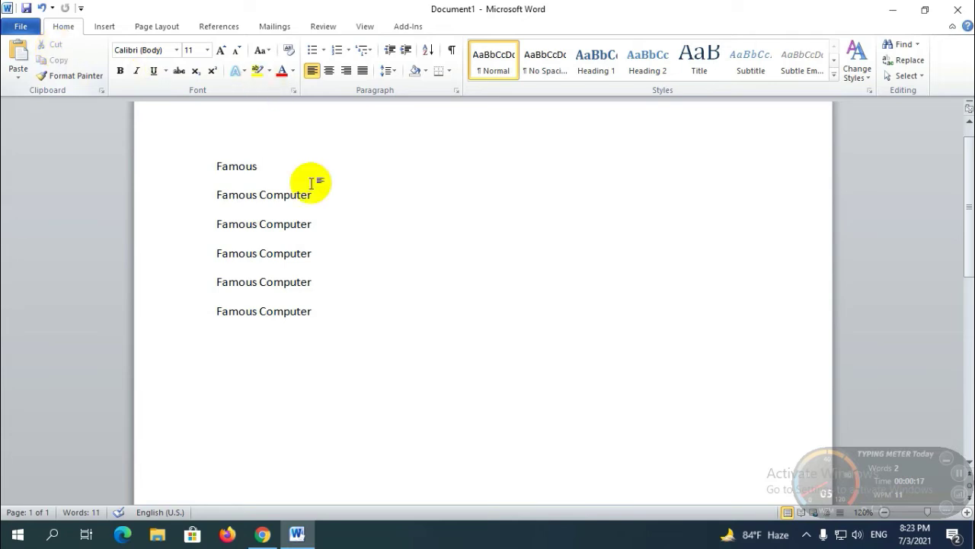
{"action": "left_click", "coordinate": [243, 334]}
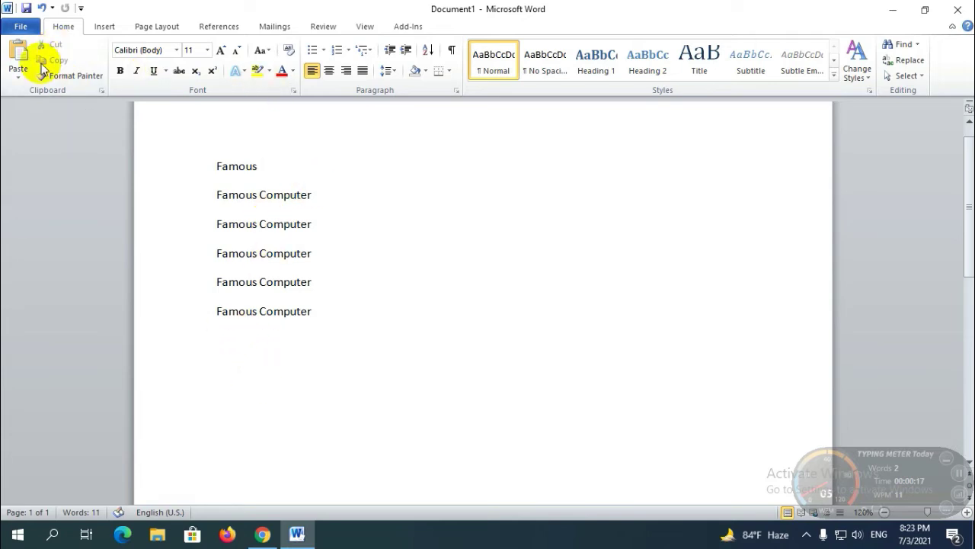
{"action": "left_click", "coordinate": [12, 53]}
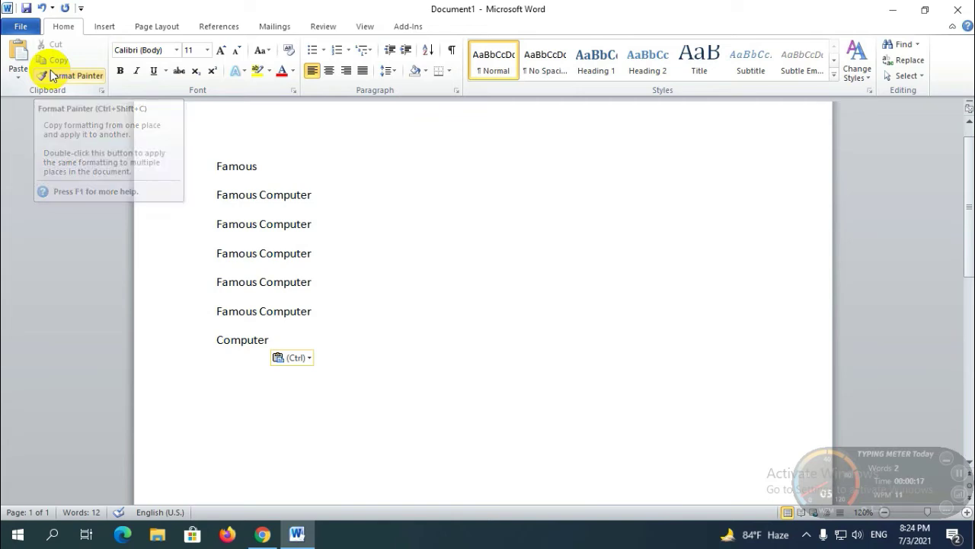
{"action": "key", "text": "ctrl"}
{"action": "left_click", "coordinate": [360, 339]}
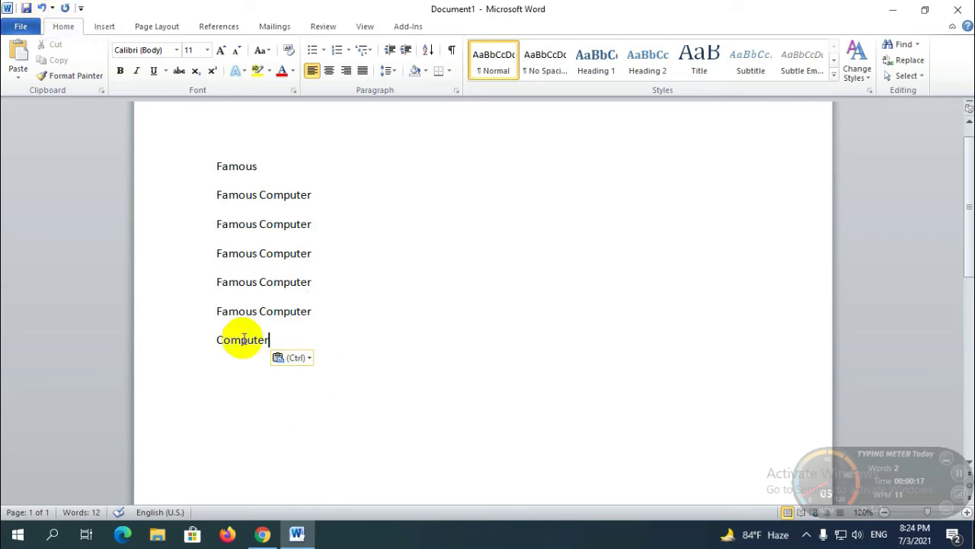
Step: Undo nine edits, stepping back to a single 'Famous Computer' line
{"action": "left_click", "coordinate": [42, 9]}
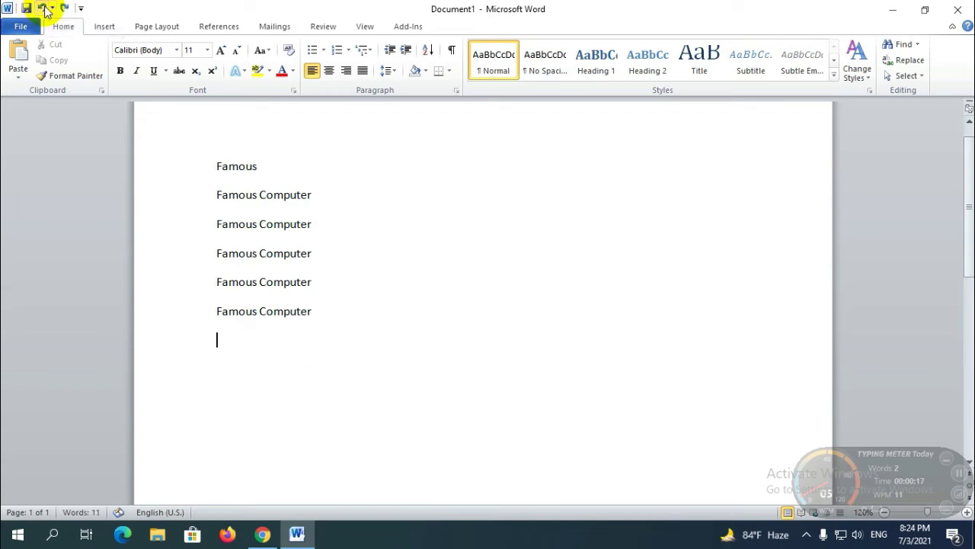
{"action": "left_click", "coordinate": [43, 9]}
{"action": "left_click", "coordinate": [43, 9]}
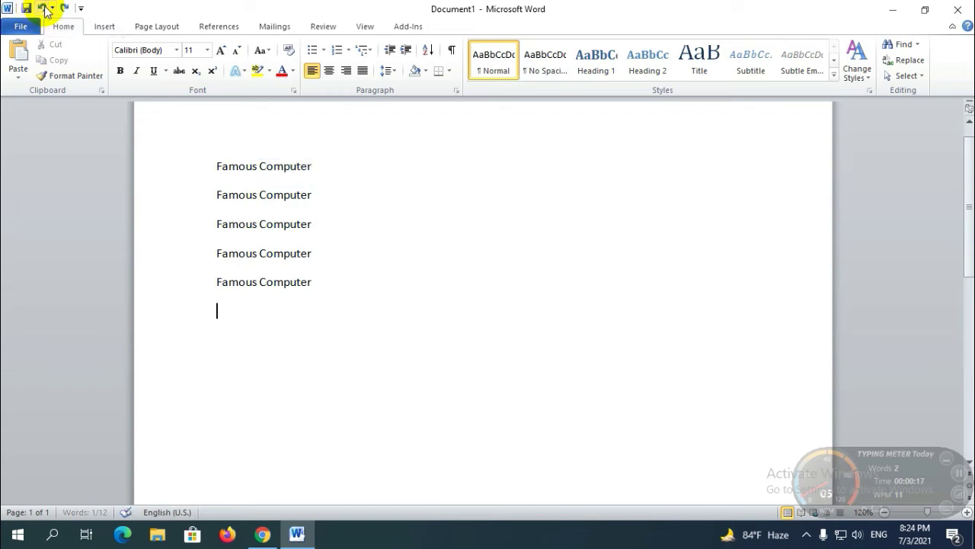
{"action": "left_click", "coordinate": [43, 9]}
{"action": "left_click", "coordinate": [43, 9]}
{"action": "left_click", "coordinate": [43, 9]}
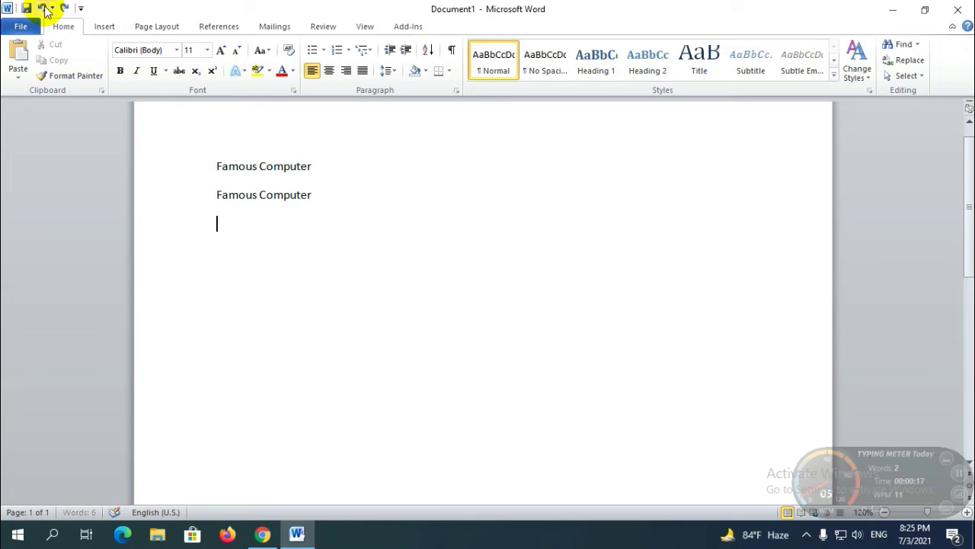
{"action": "left_click", "coordinate": [43, 9]}
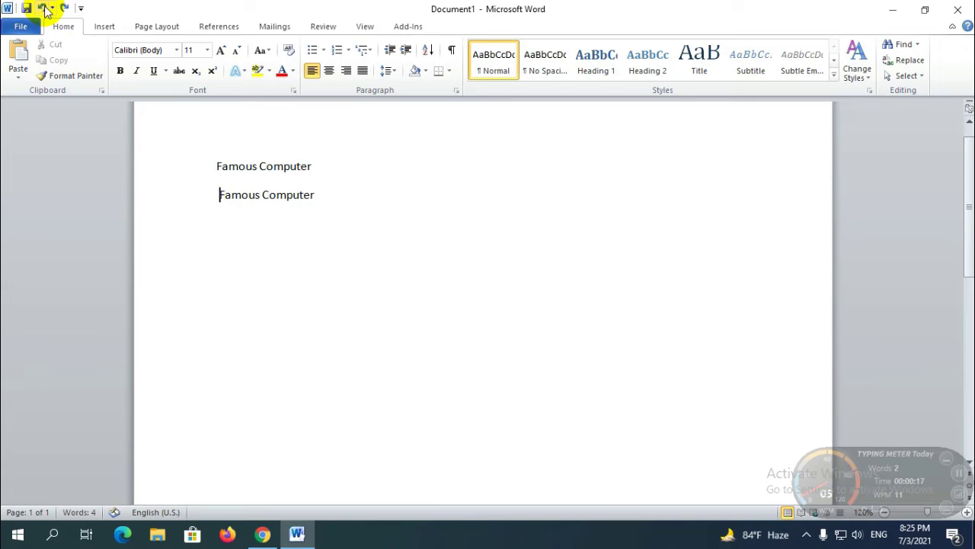
{"action": "left_click", "coordinate": [43, 9]}
{"action": "left_click", "coordinate": [43, 9]}
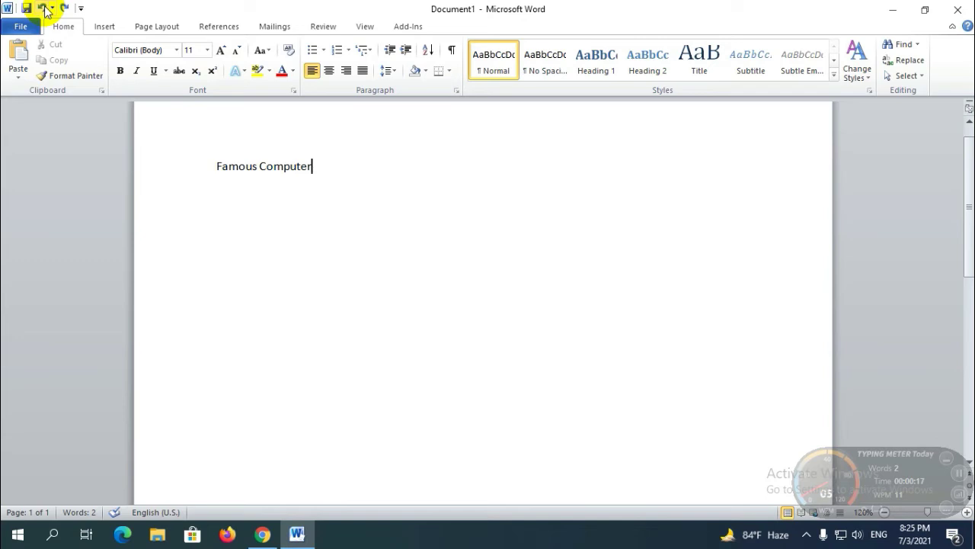
Step: Redo six edits to bring back five 'Famous Computer' lines
{"action": "left_click", "coordinate": [64, 9]}
{"action": "left_click", "coordinate": [65, 9]}
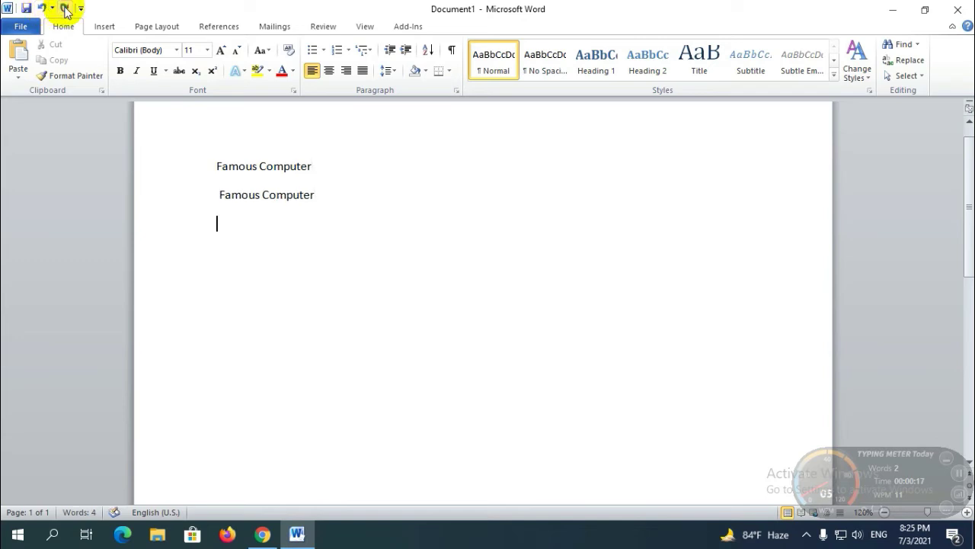
{"action": "left_click", "coordinate": [64, 9]}
{"action": "left_click", "coordinate": [65, 9]}
{"action": "left_click", "coordinate": [65, 9]}
{"action": "left_click", "coordinate": [65, 9]}
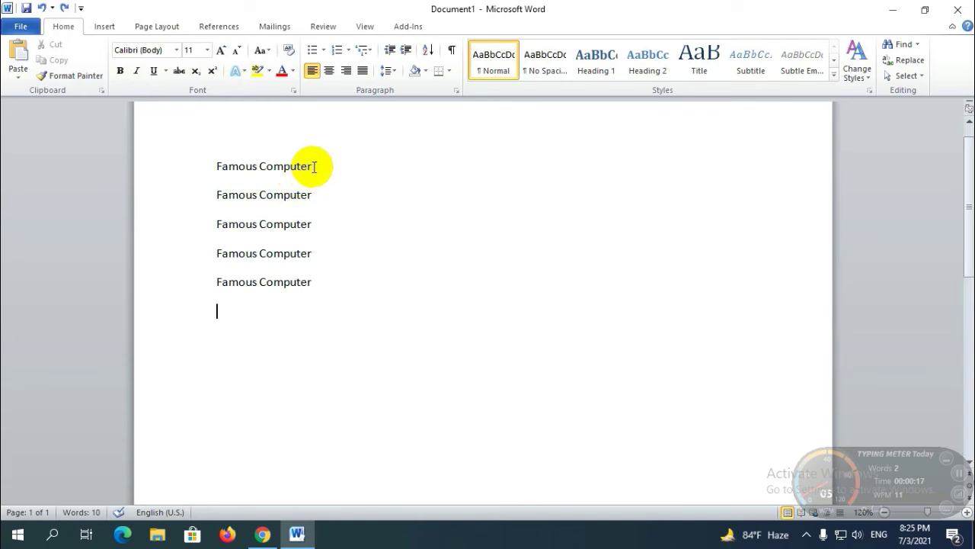
Step: Copy the first line and paste it as plain text (Keep Text Only) on the empty last line
{"action": "left_click_drag", "start_coordinate": [314, 166], "coordinate": [217, 166]}
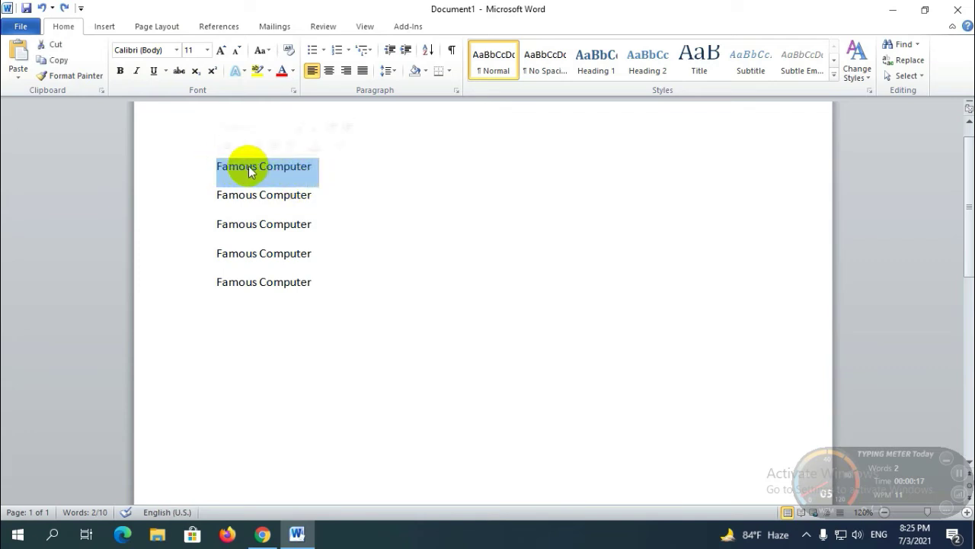
{"action": "right_click", "coordinate": [249, 168]}
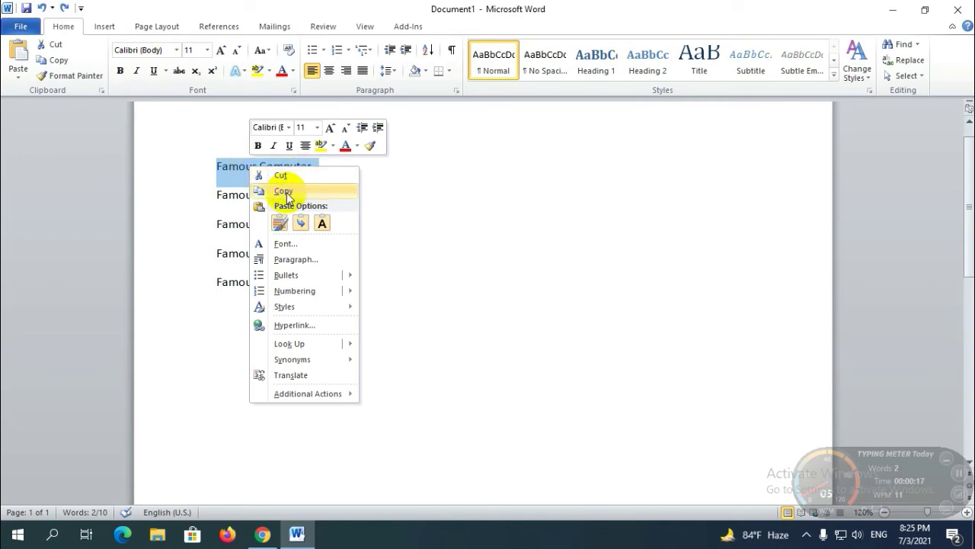
{"action": "left_click", "coordinate": [288, 195]}
{"action": "left_click", "coordinate": [238, 320]}
{"action": "right_click", "coordinate": [238, 320]}
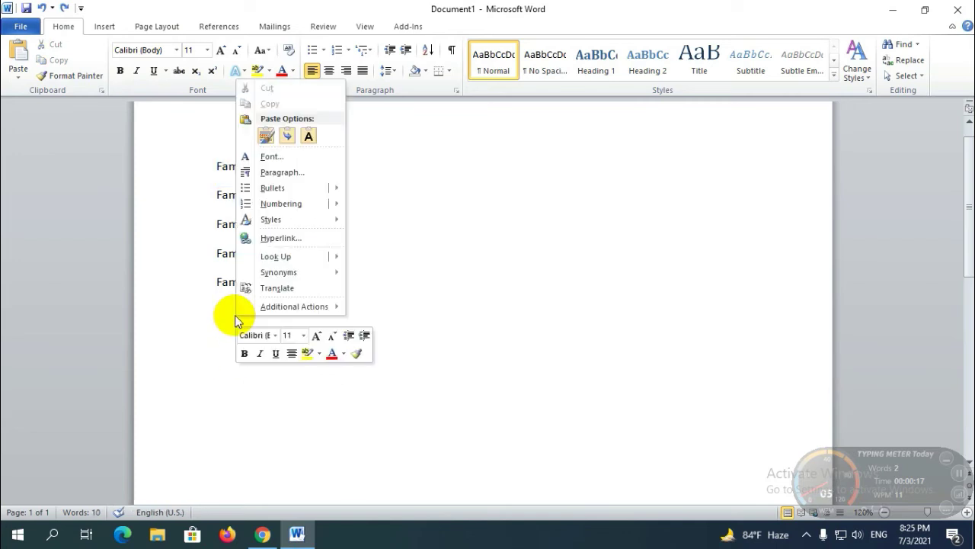
{"action": "left_click", "coordinate": [308, 138]}
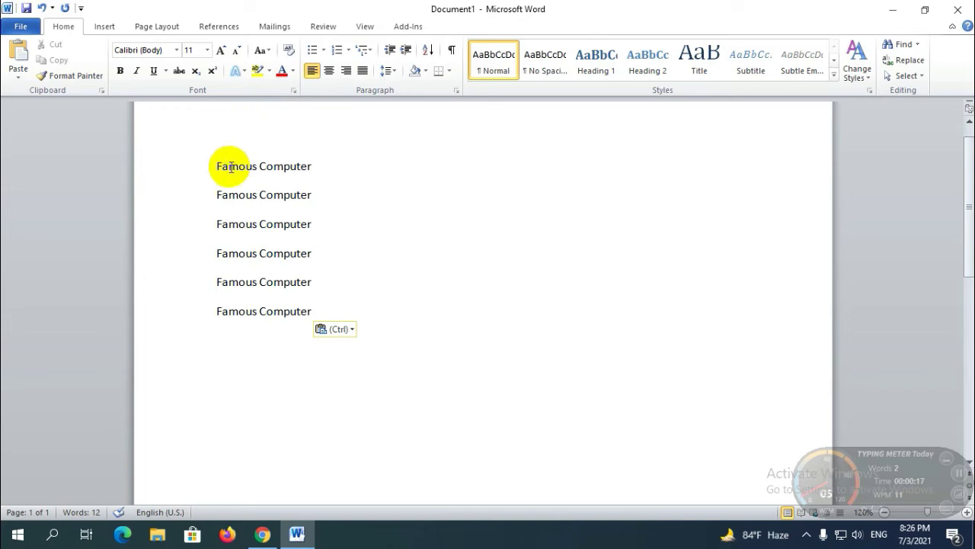
Step: Cut the first 'Famous Computer' line out of the document
{"action": "left_click_drag", "start_coordinate": [313, 166], "coordinate": [222, 169]}
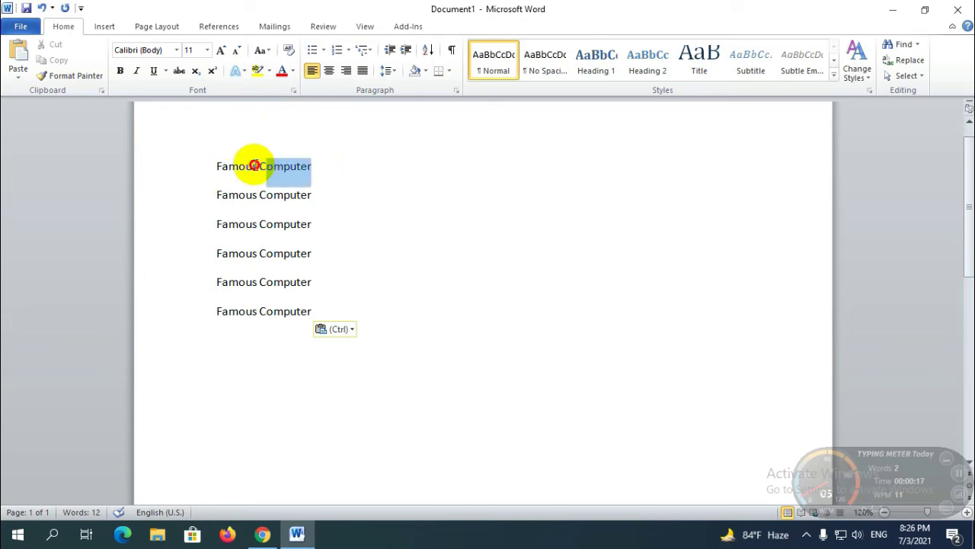
{"action": "right_click", "coordinate": [238, 172]}
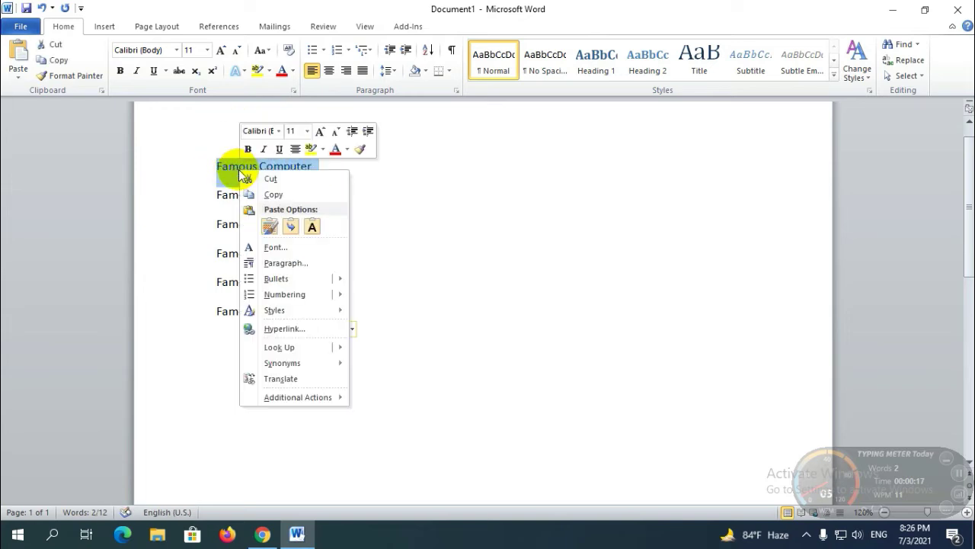
{"action": "left_click", "coordinate": [276, 180]}
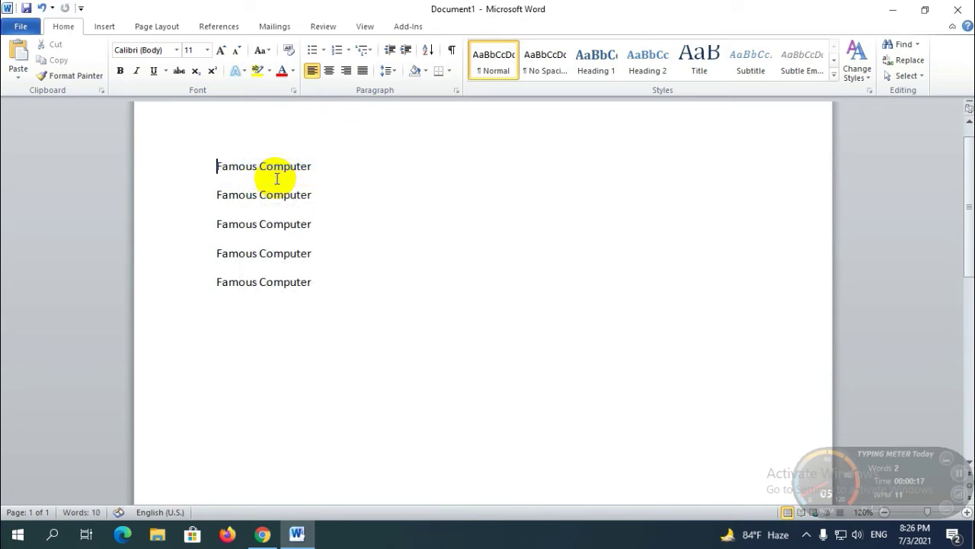
Step: Cut the word 'Computer' from the last 'Famous Computer' line
{"action": "left_click", "coordinate": [237, 344]}
{"action": "left_click", "coordinate": [324, 286]}
{"action": "left_click_drag", "start_coordinate": [323, 285], "coordinate": [260, 287]}
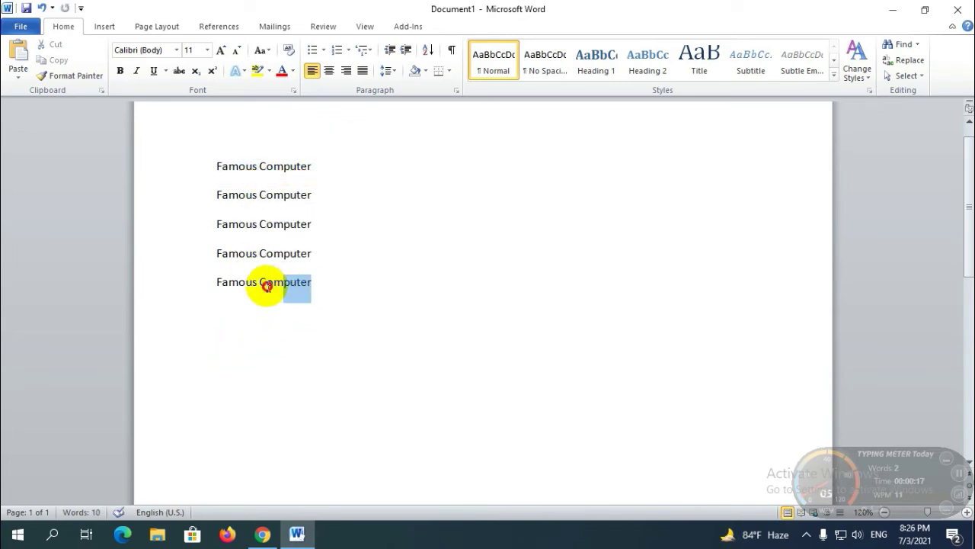
{"action": "right_click", "coordinate": [261, 286]}
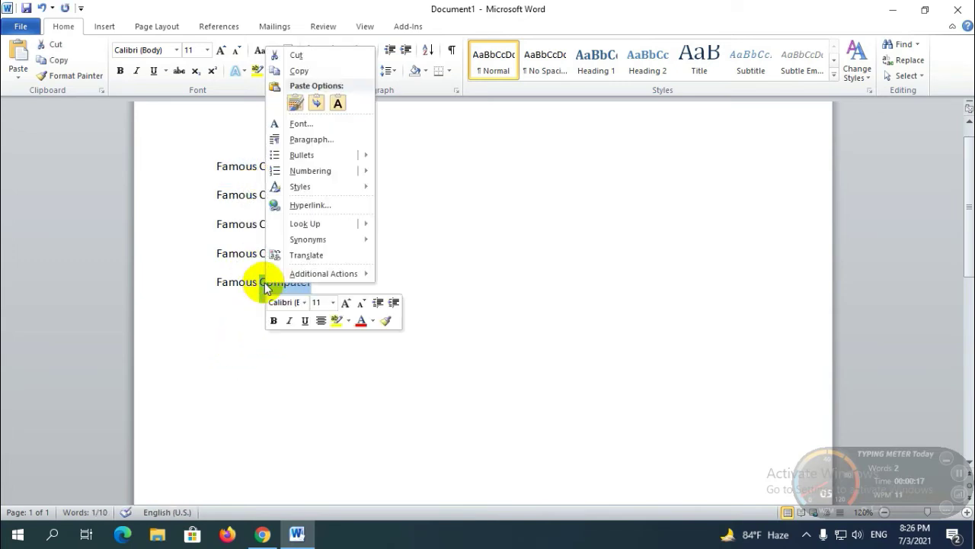
{"action": "left_click", "coordinate": [299, 56]}
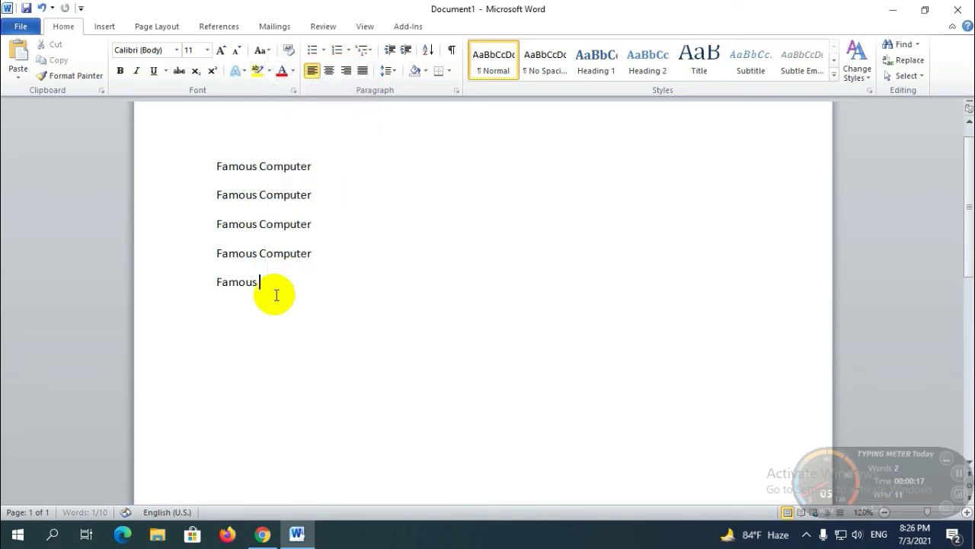
{"action": "left_click", "coordinate": [230, 321]}
Step: Paste 'Computer' as plain text on a new line below 'Famous'
{"action": "left_click", "coordinate": [274, 288]}
{"action": "key", "text": "Return"}
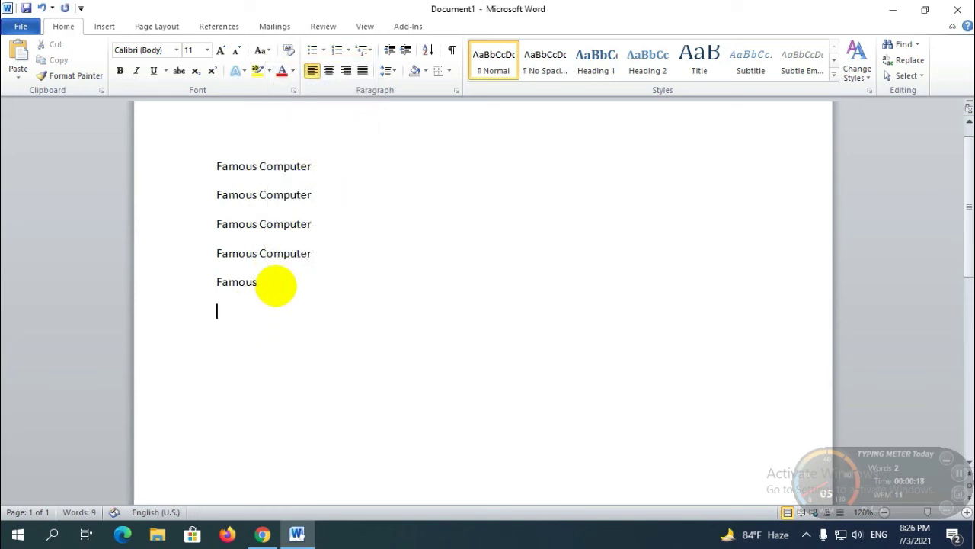
{"action": "right_click", "coordinate": [235, 309]}
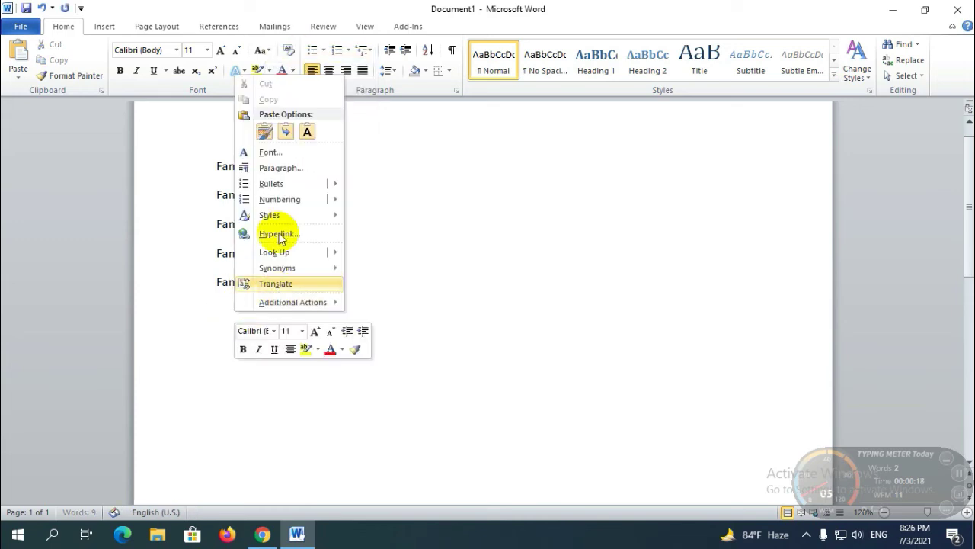
{"action": "left_click", "coordinate": [308, 132]}
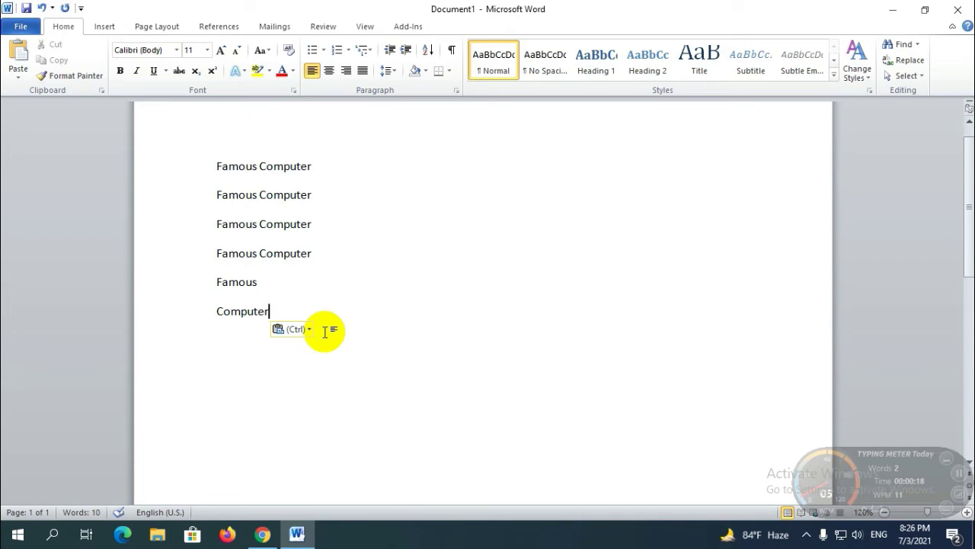
{"action": "left_click", "coordinate": [309, 328]}
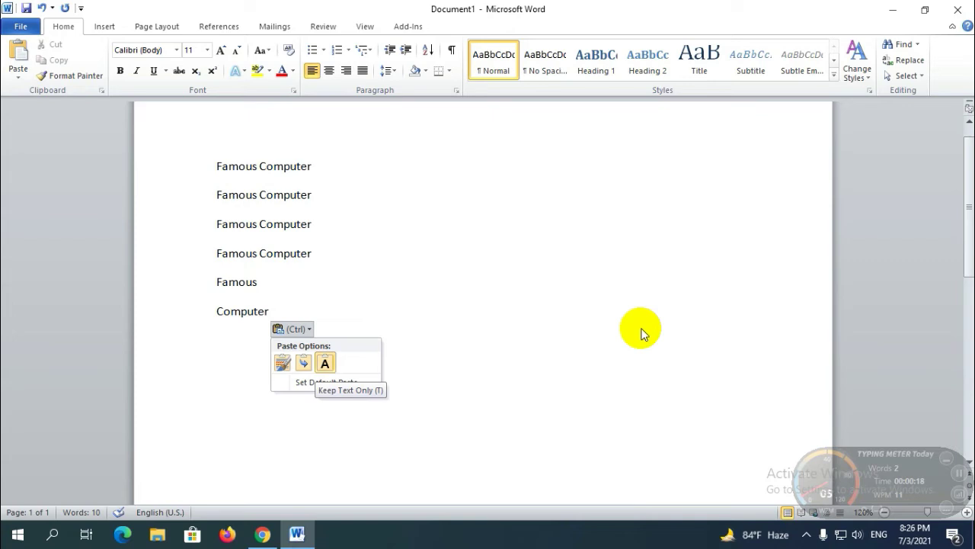
{"action": "left_click", "coordinate": [642, 332]}
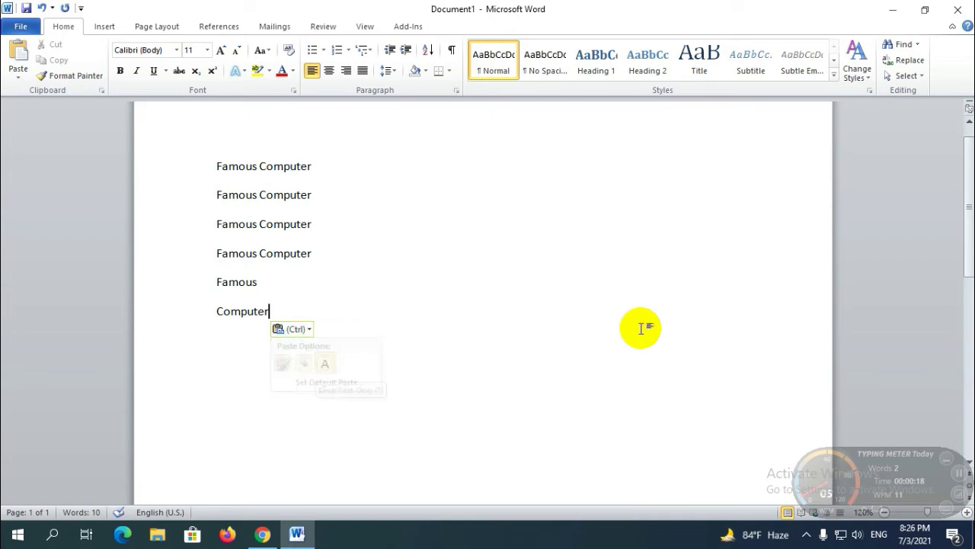
Step: Undo and redo the cut, new line and paste, ending with 'Famous Computer' restored on line five
{"action": "key", "text": "ctrl+z"}
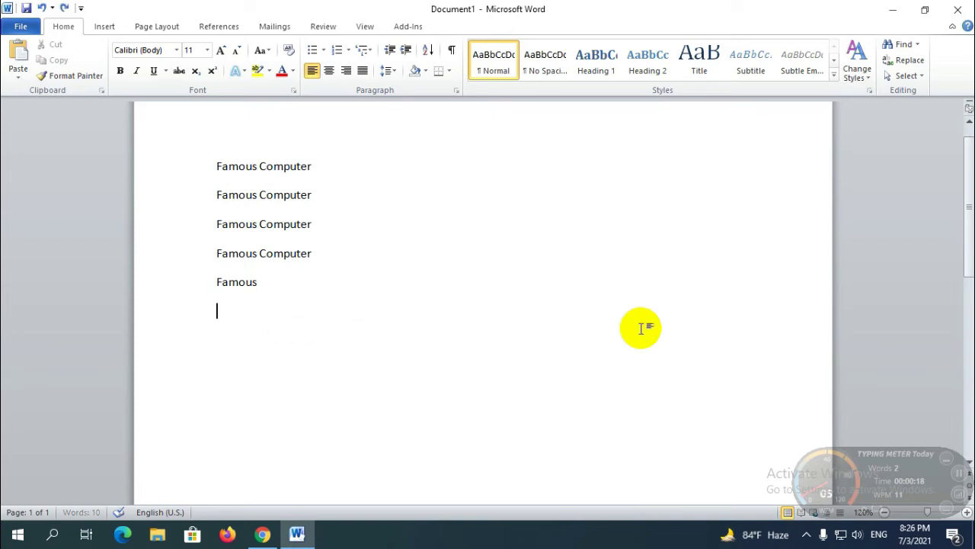
{"action": "key", "text": "ctrl+z"}
{"action": "key", "text": "ctrl+z"}
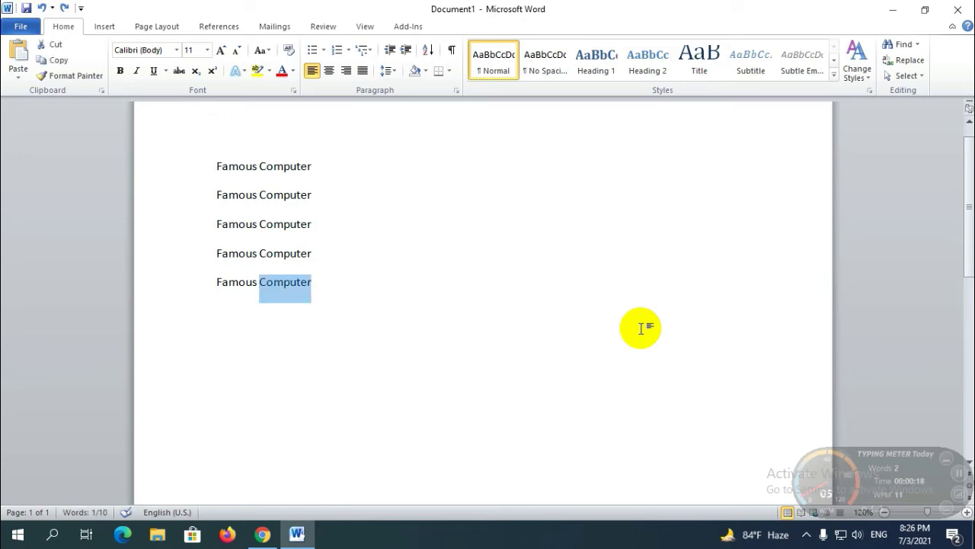
{"action": "key", "text": "ctrl+x"}
{"action": "key", "text": "Return"}
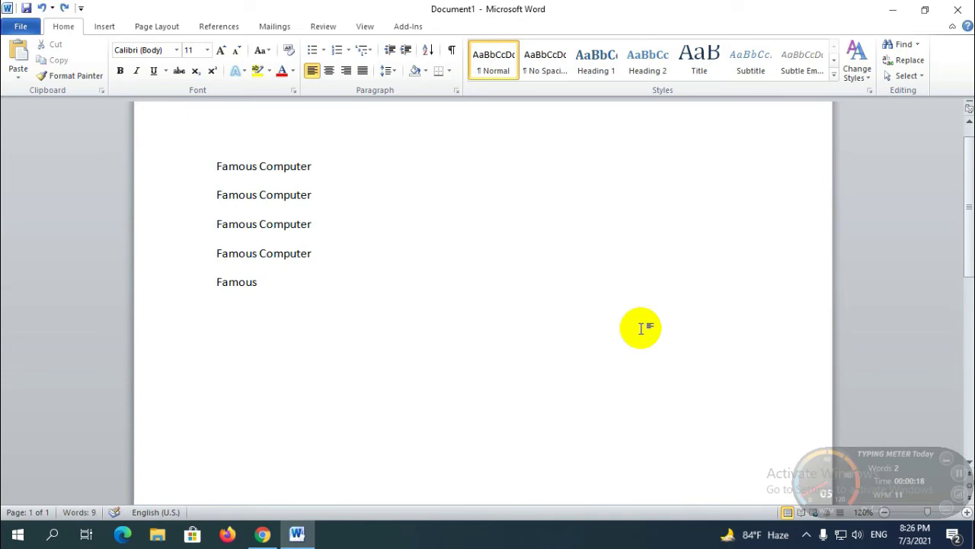
{"action": "key", "text": "ctrl+v"}
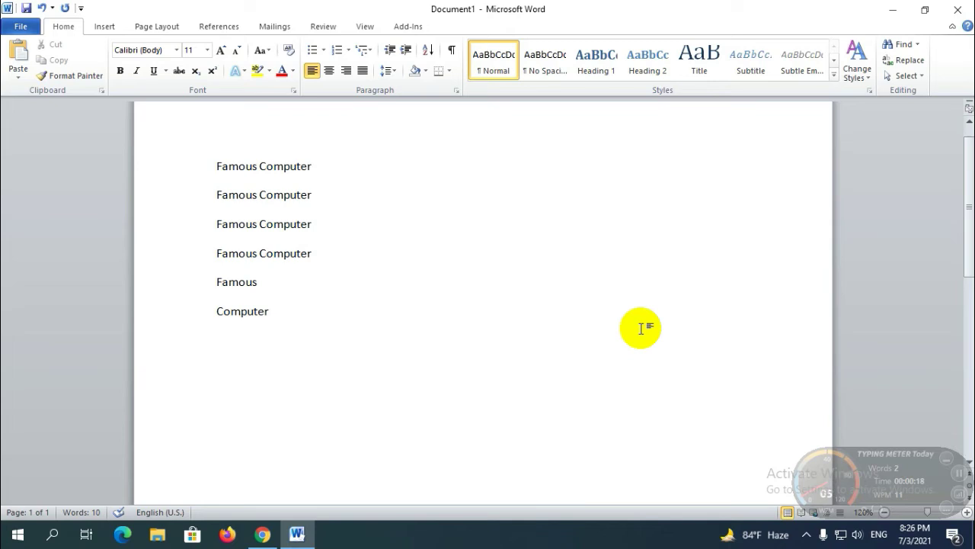
{"action": "key", "text": "ctrl+z"}
{"action": "key", "text": "ctrl+z"}
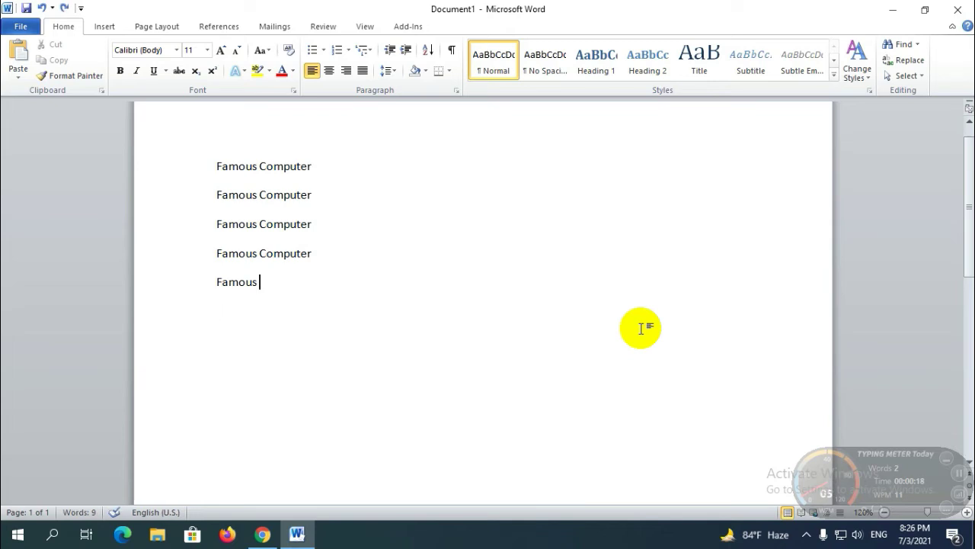
{"action": "key", "text": "ctrl+z"}
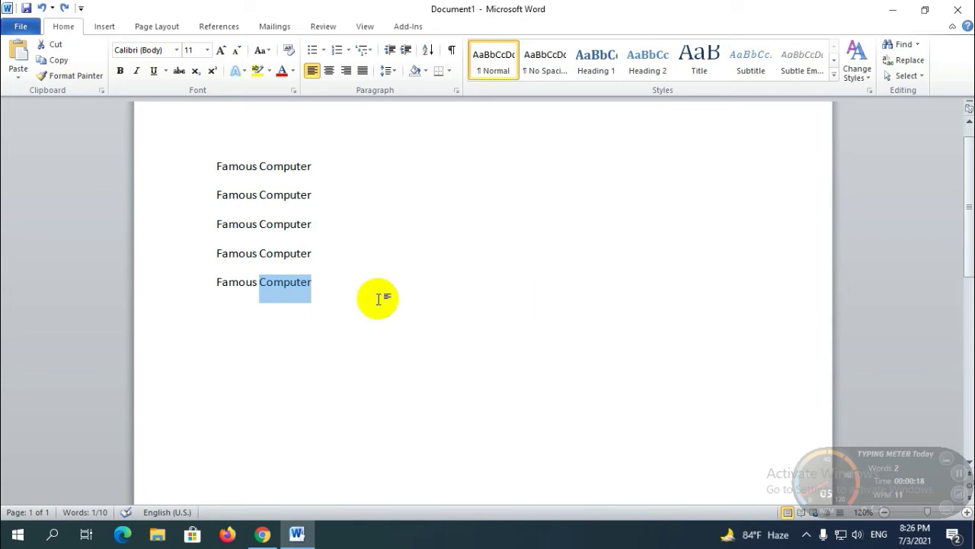
Step: Copy the fifth 'Famous Computer' line and paste it as a sixth line
{"action": "left_click", "coordinate": [378, 299]}
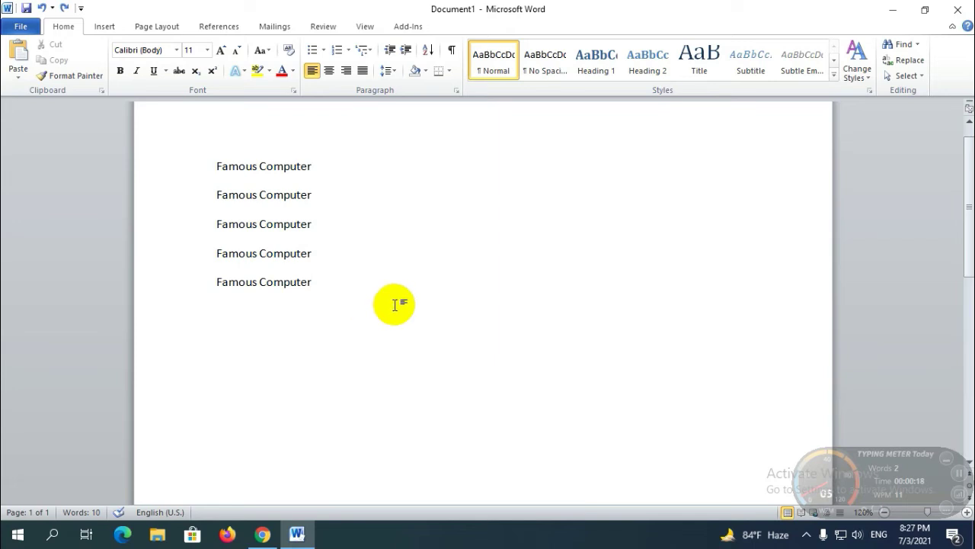
{"action": "key", "text": "shift+Left"}
{"action": "key", "text": "shift+Left"}
{"action": "key", "text": "shift+Left"}
{"action": "key", "text": "shift+Left"}
{"action": "key", "text": "shift+Left"}
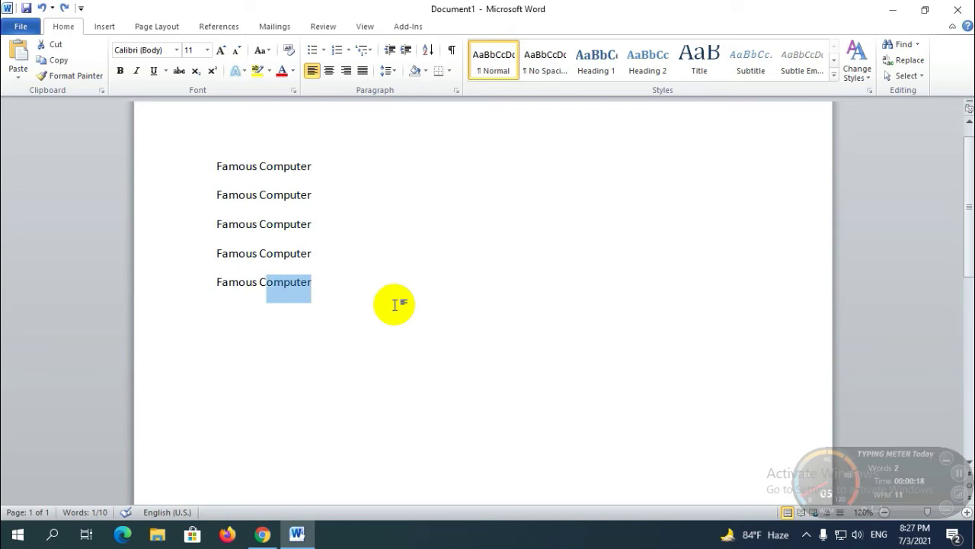
{"action": "key", "text": "shift+Left"}
{"action": "key", "text": "shift+Left"}
{"action": "key", "text": "shift+Left"}
{"action": "key", "text": "shift+Left"}
{"action": "key", "text": "shift+Left"}
{"action": "key", "text": "shift+Left"}
{"action": "key", "text": "shift+Left"}
{"action": "key", "text": "shift+Left"}
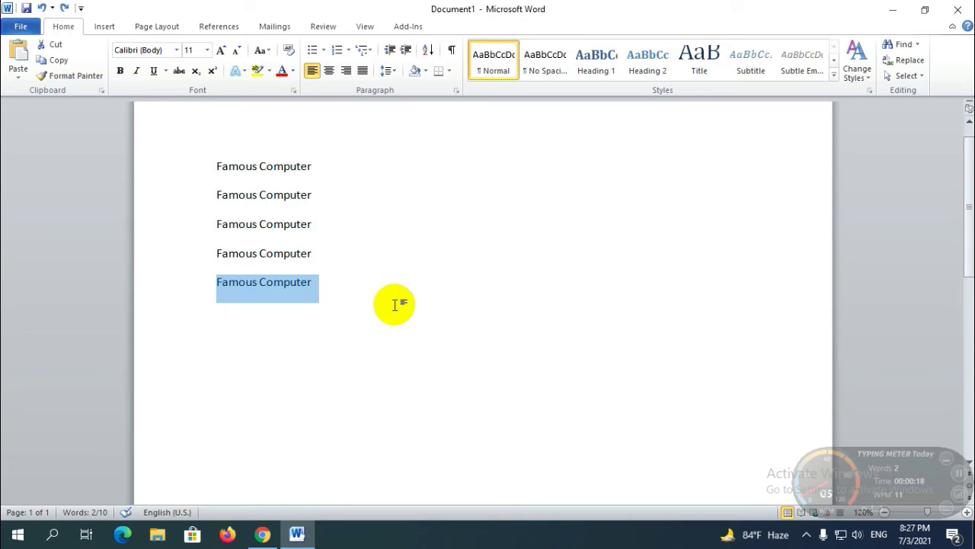
{"action": "key", "text": "Right"}
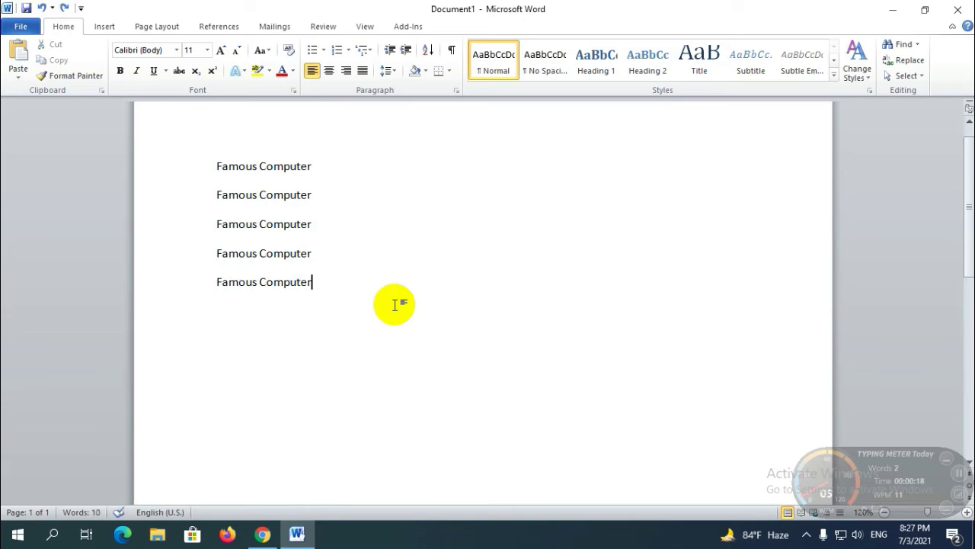
{"action": "key", "text": "Return"}
{"action": "key", "text": "ctrl+v"}
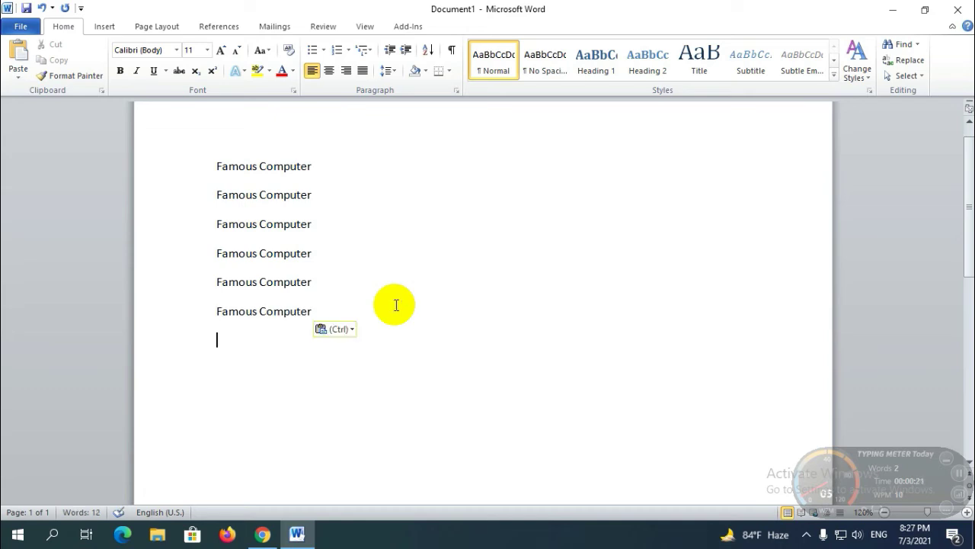
Step: Move 'Computer' from the sixth line onto its own line, then undo to rejoin it
{"action": "key", "text": "Right"}
{"action": "key", "text": "Right"}
{"action": "key", "text": "Right"}
{"action": "key", "text": "Right"}
{"action": "key", "text": "shift+Right"}
{"action": "key", "text": "shift+Right"}
{"action": "key", "text": "shift+Right"}
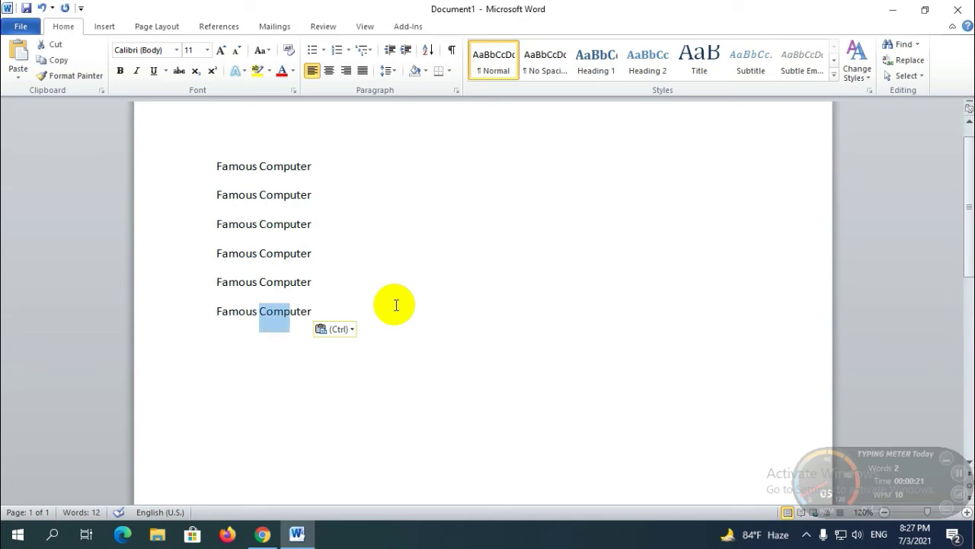
{"action": "key", "text": "shift+Right"}
{"action": "key", "text": "shift+Right"}
{"action": "key", "text": "shift+Right"}
{"action": "key", "text": "shift+Right"}
{"action": "key", "text": "shift+Right"}
{"action": "key", "text": "shift+Right"}
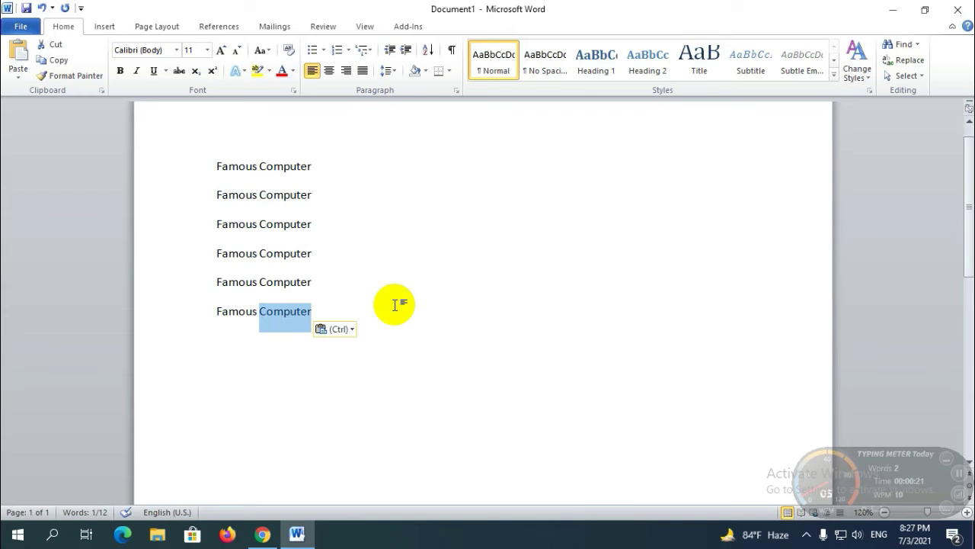
{"action": "key", "text": "BackSpace"}
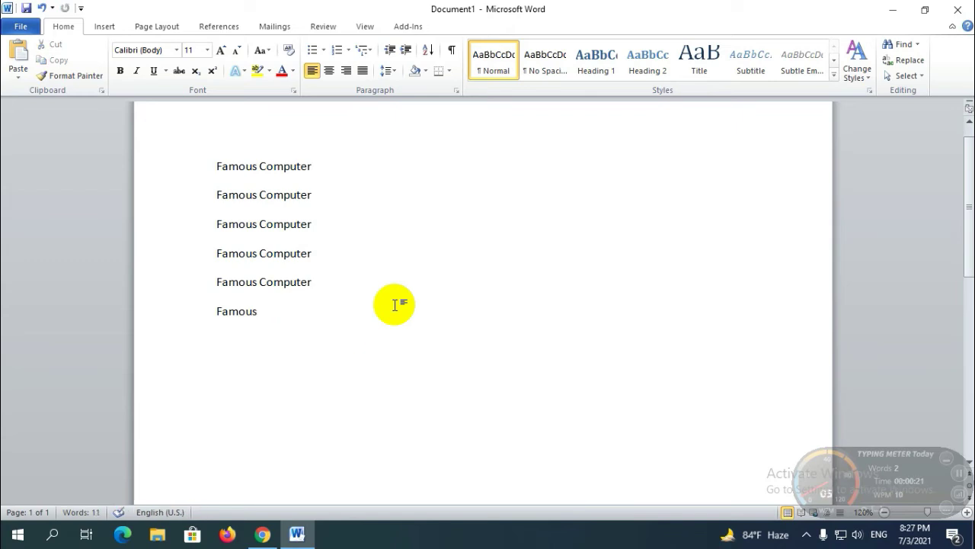
{"action": "key", "text": "Return"}
{"action": "key", "text": "ctrl+v"}
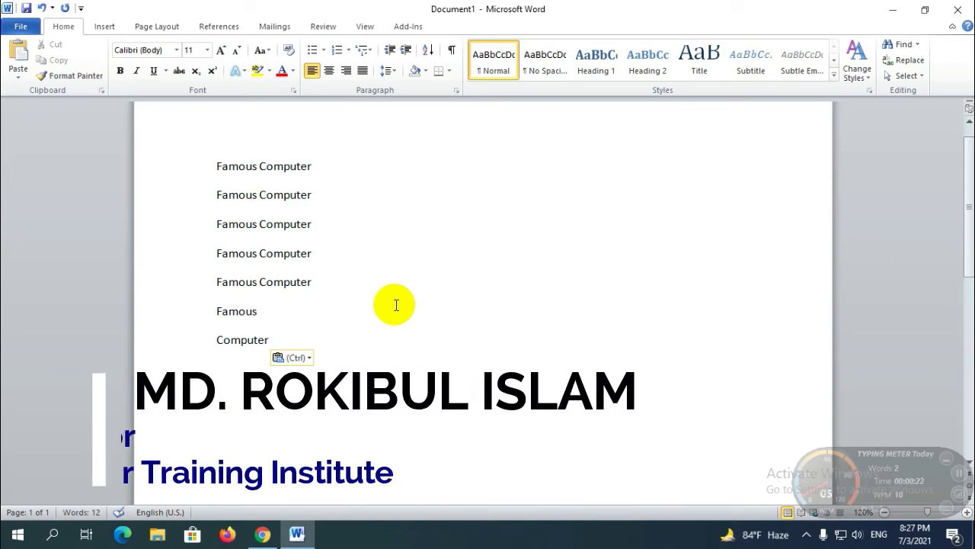
{"action": "key", "text": "ctrl+z"}
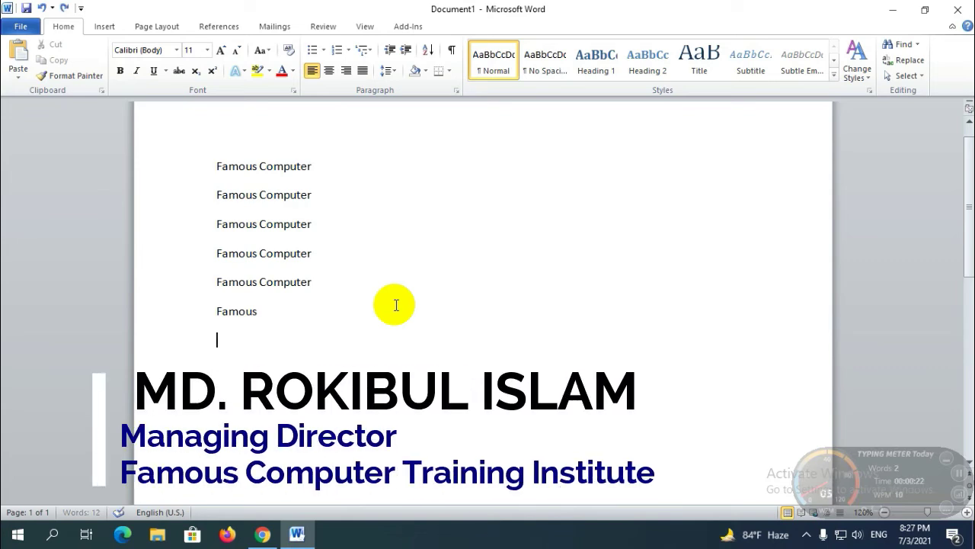
{"action": "key", "text": "ctrl+z"}
{"action": "key", "text": "ctrl+z"}
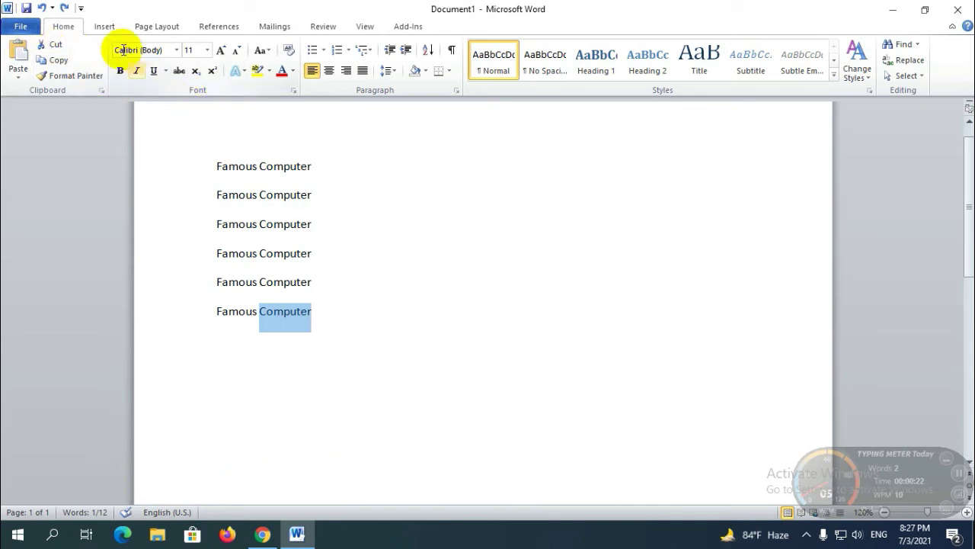
Step: Zoom in to 170% on the six 'Famous Computer' lines and scroll the view
{"action": "left_click", "coordinate": [372, 327]}
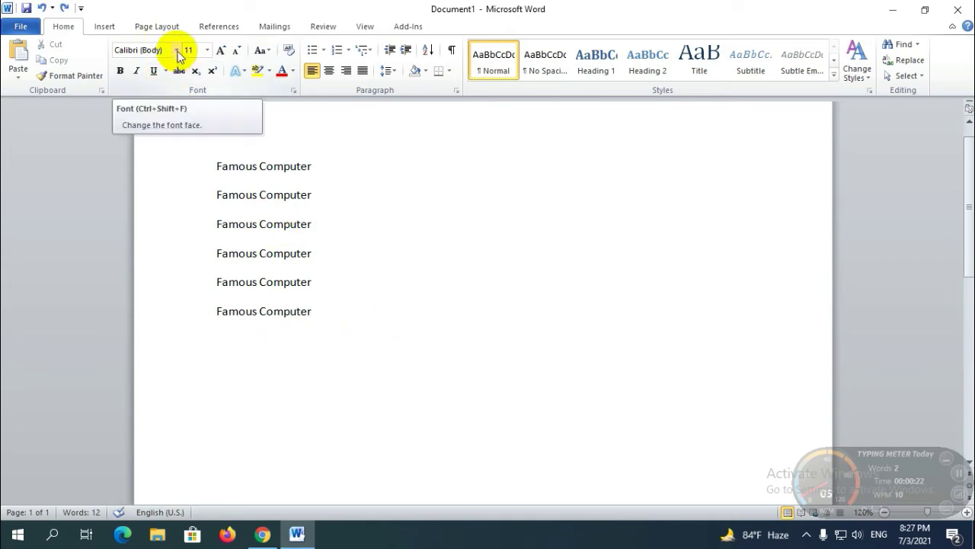
{"action": "left_click", "coordinate": [331, 165]}
{"action": "scroll", "coordinate": [355, 183], "scroll_direction": "up", "scroll_amount": 3}
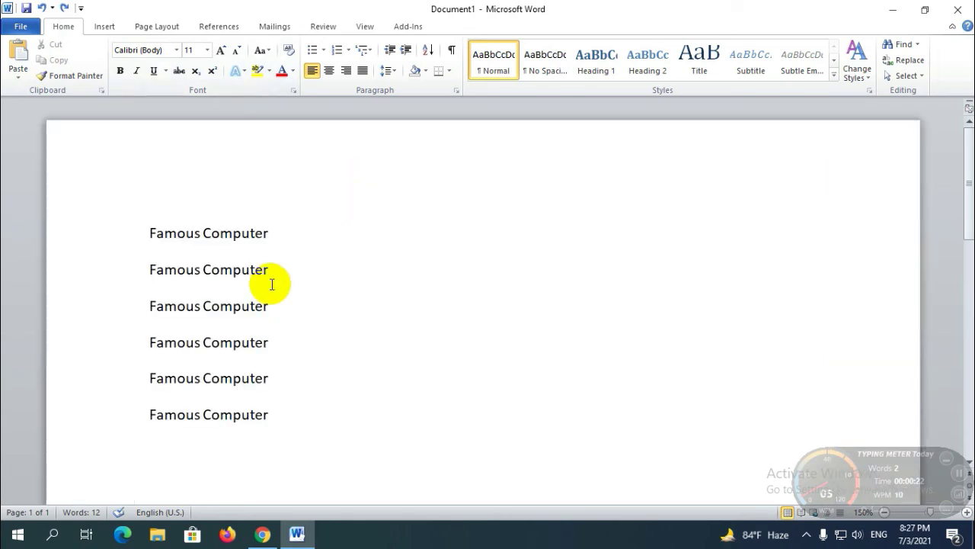
{"action": "scroll", "coordinate": [228, 282], "scroll_direction": "up", "scroll_amount": 1}
{"action": "scroll", "coordinate": [199, 273], "scroll_direction": "up", "scroll_amount": 1}
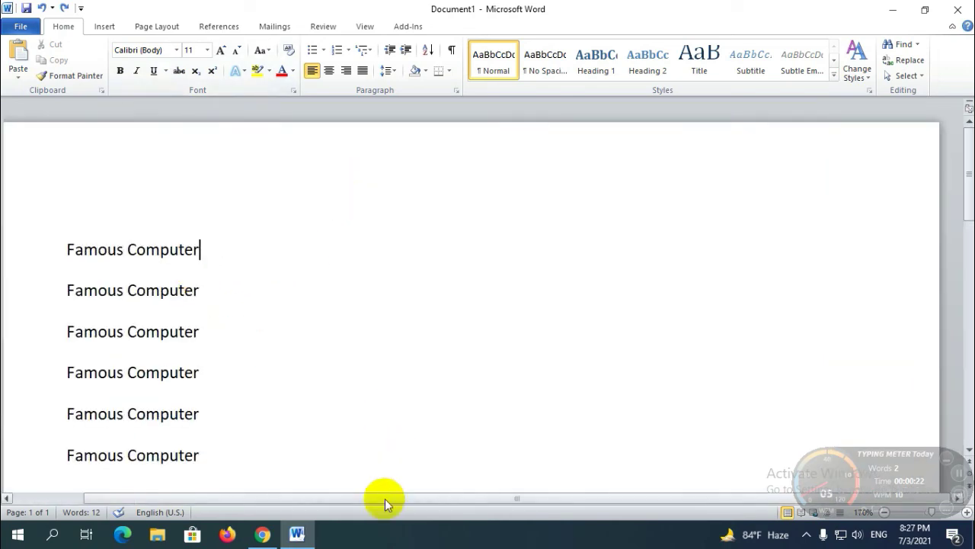
{"action": "left_click_drag", "start_coordinate": [385, 499], "coordinate": [312, 501]}
{"action": "scroll", "coordinate": [254, 316], "scroll_direction": "down", "scroll_amount": 1}
{"action": "scroll", "coordinate": [261, 318], "scroll_direction": "down", "scroll_amount": 1}
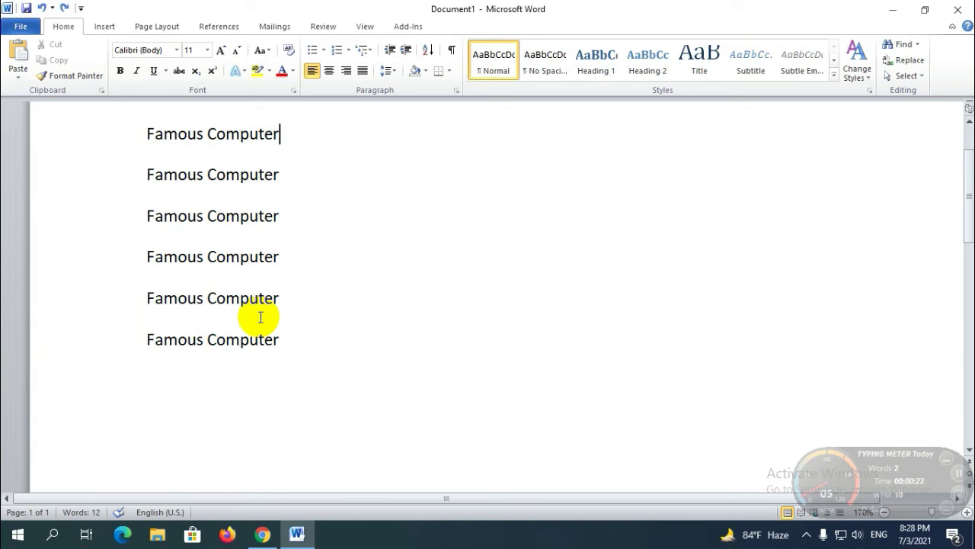
Step: Set the first Famous Computer line in Harlow Solid Italic
{"action": "scroll", "coordinate": [255, 322], "scroll_direction": "up", "scroll_amount": 2}
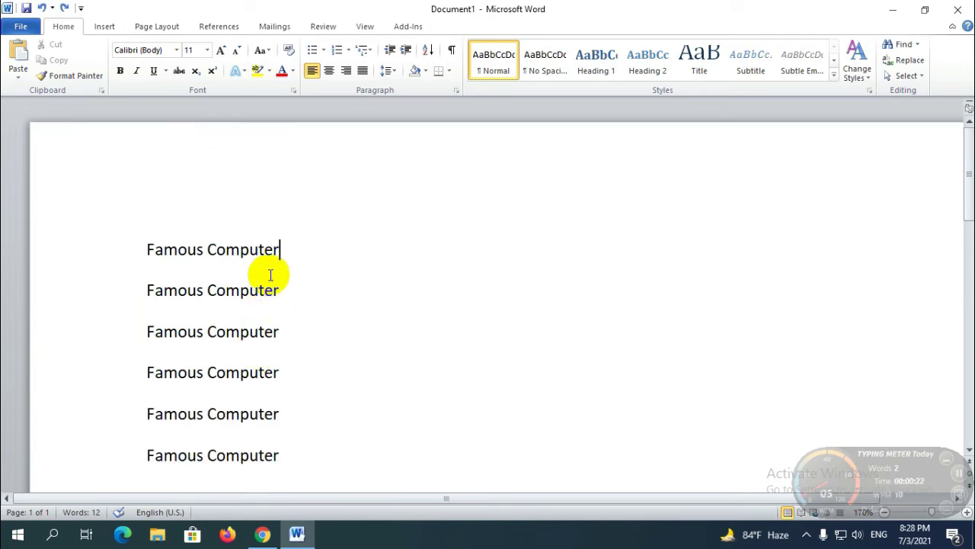
{"action": "scroll", "coordinate": [277, 269], "scroll_direction": "down", "scroll_amount": 1}
{"action": "left_click_drag", "start_coordinate": [145, 192], "coordinate": [234, 191]}
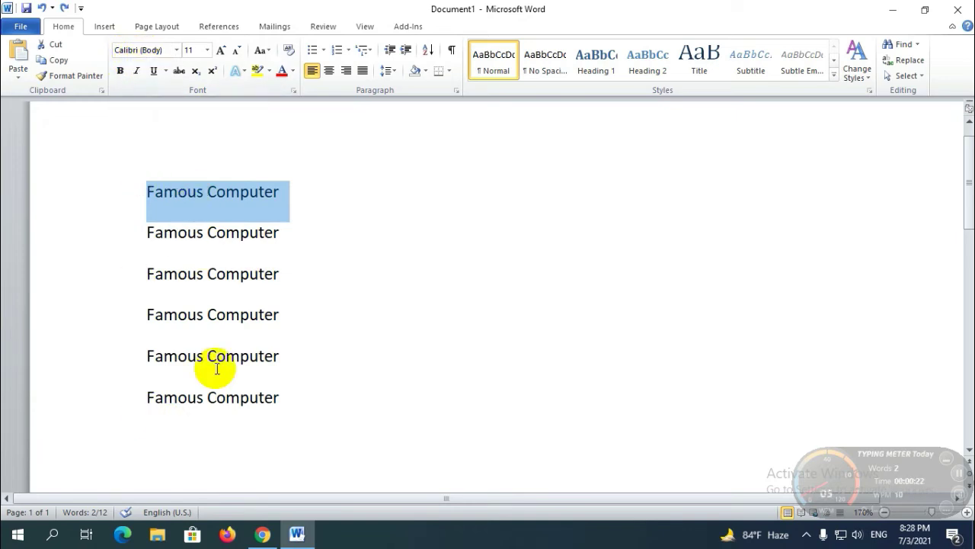
{"action": "left_click", "coordinate": [177, 50]}
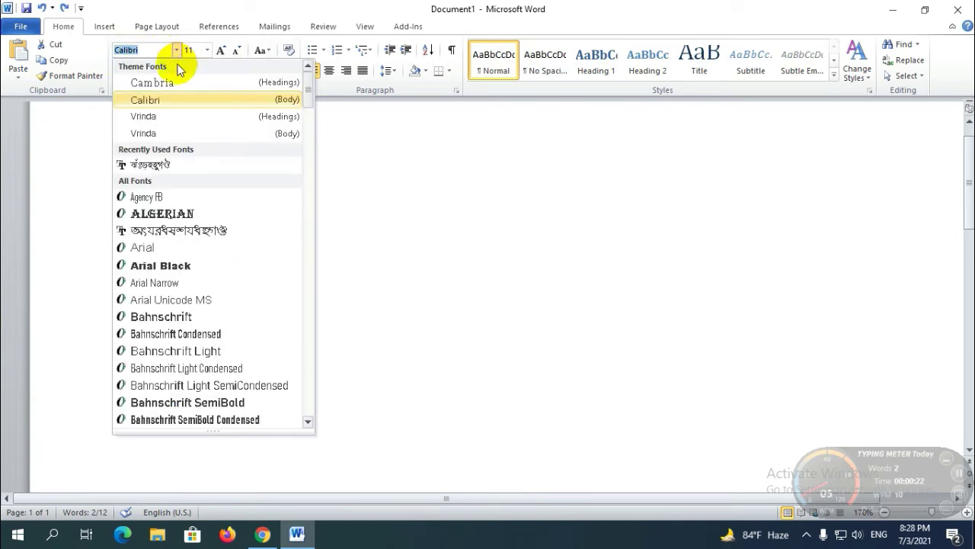
{"action": "scroll", "coordinate": [221, 152], "scroll_direction": "down", "scroll_amount": 1}
{"action": "scroll", "coordinate": [227, 162], "scroll_direction": "down", "scroll_amount": 3}
{"action": "scroll", "coordinate": [227, 162], "scroll_direction": "down", "scroll_amount": 7}
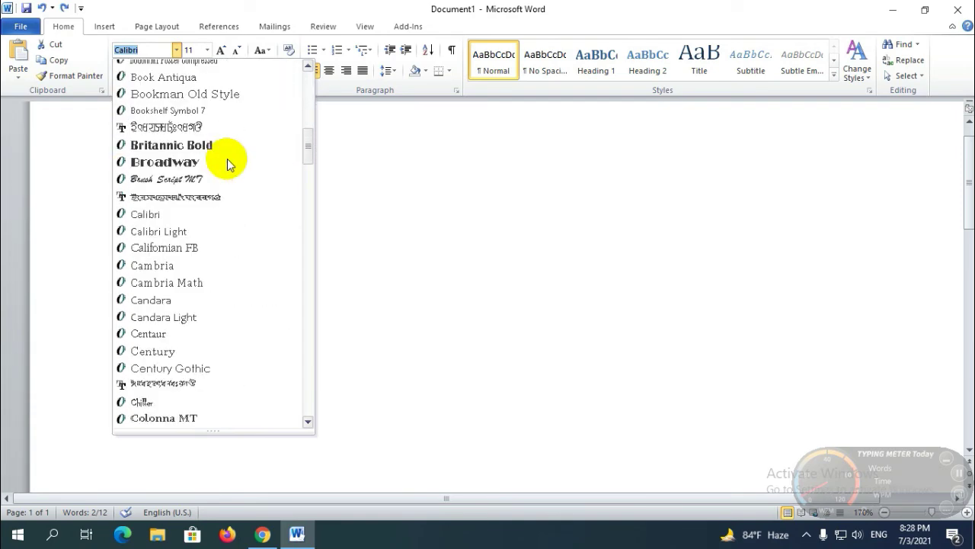
{"action": "scroll", "coordinate": [227, 163], "scroll_direction": "down", "scroll_amount": 5}
{"action": "scroll", "coordinate": [227, 162], "scroll_direction": "down", "scroll_amount": 6}
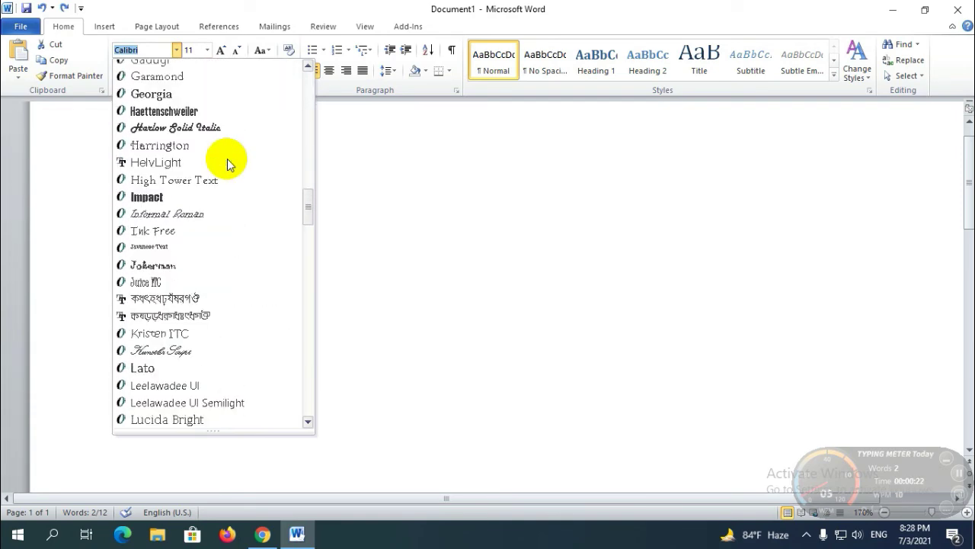
{"action": "scroll", "coordinate": [227, 162], "scroll_direction": "down", "scroll_amount": 1}
{"action": "scroll", "coordinate": [227, 163], "scroll_direction": "up", "scroll_amount": 1}
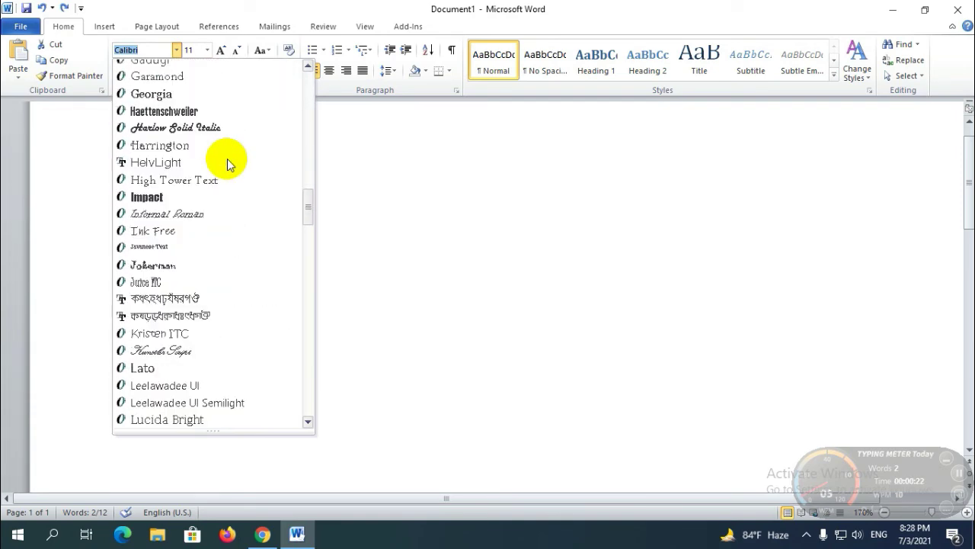
{"action": "left_click", "coordinate": [181, 127]}
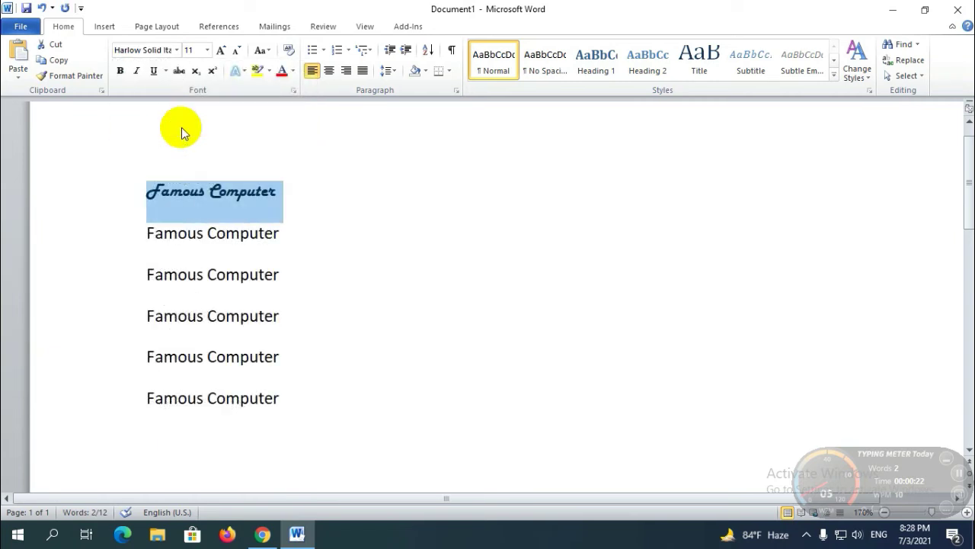
Step: Set the second Famous Computer line in Matura MT Script Capitals
{"action": "left_click", "coordinate": [272, 233]}
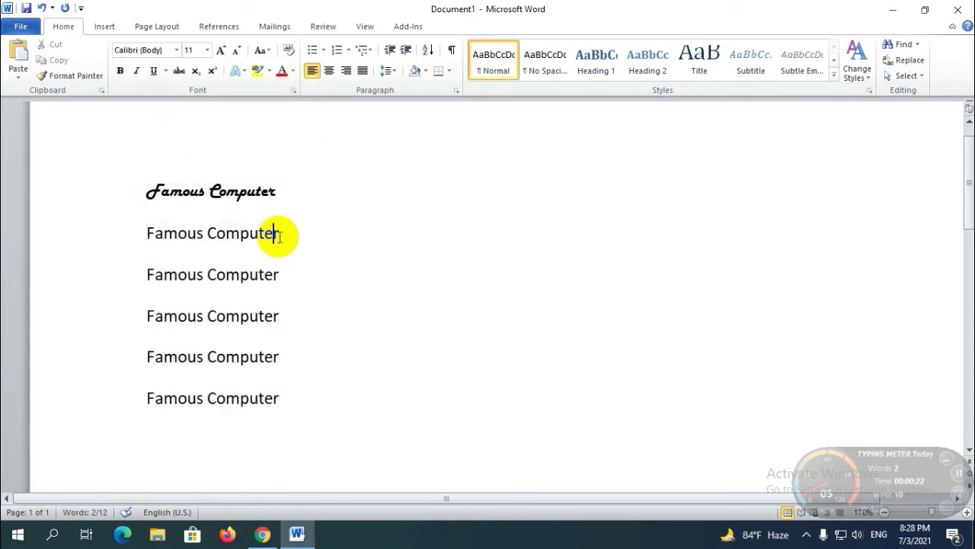
{"action": "triple_click", "coordinate": [157, 233]}
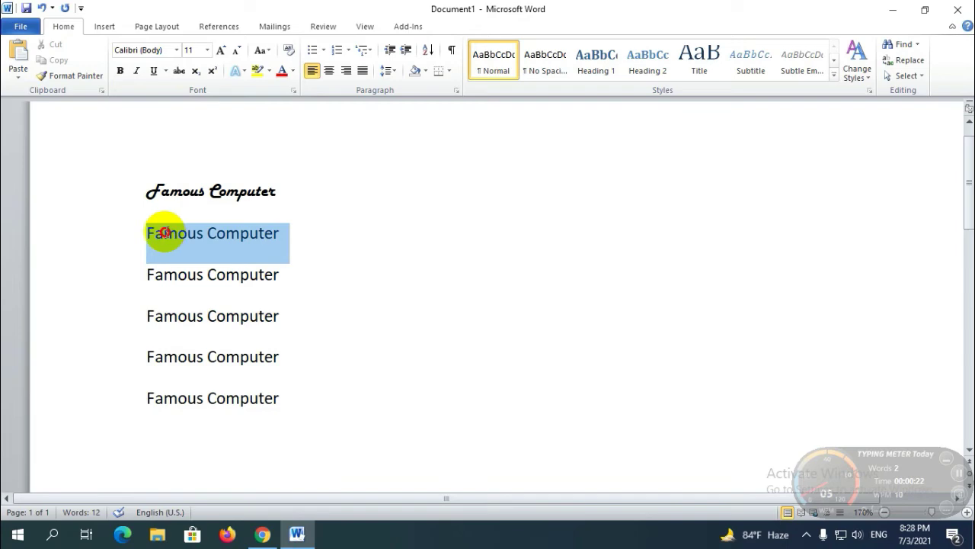
{"action": "left_click", "coordinate": [176, 50]}
{"action": "scroll", "coordinate": [137, 163], "scroll_direction": "down", "scroll_amount": 6}
{"action": "scroll", "coordinate": [181, 260], "scroll_direction": "down", "scroll_amount": 10}
{"action": "scroll", "coordinate": [180, 260], "scroll_direction": "down", "scroll_amount": 10}
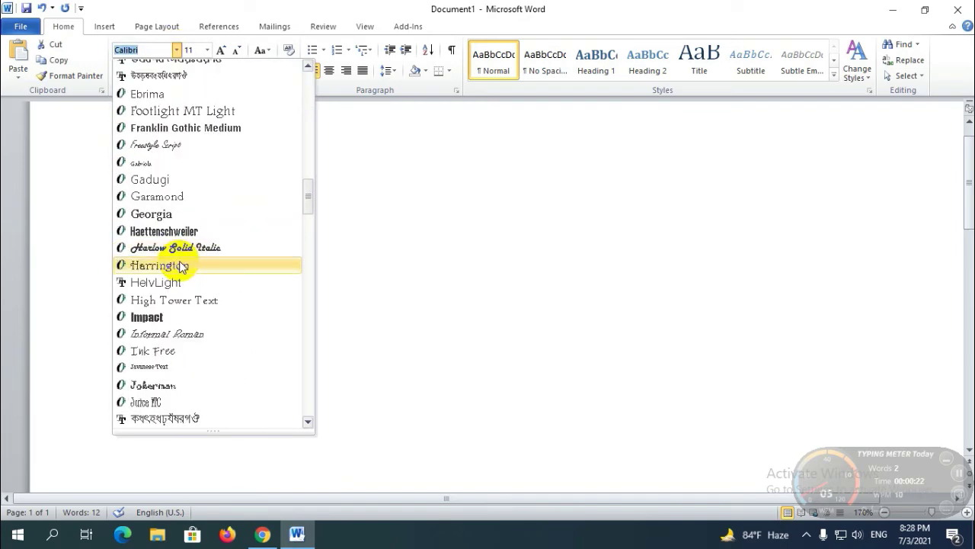
{"action": "scroll", "coordinate": [178, 262], "scroll_direction": "down", "scroll_amount": 2}
{"action": "scroll", "coordinate": [183, 288], "scroll_direction": "down", "scroll_amount": 13}
{"action": "scroll", "coordinate": [182, 283], "scroll_direction": "down", "scroll_amount": 2}
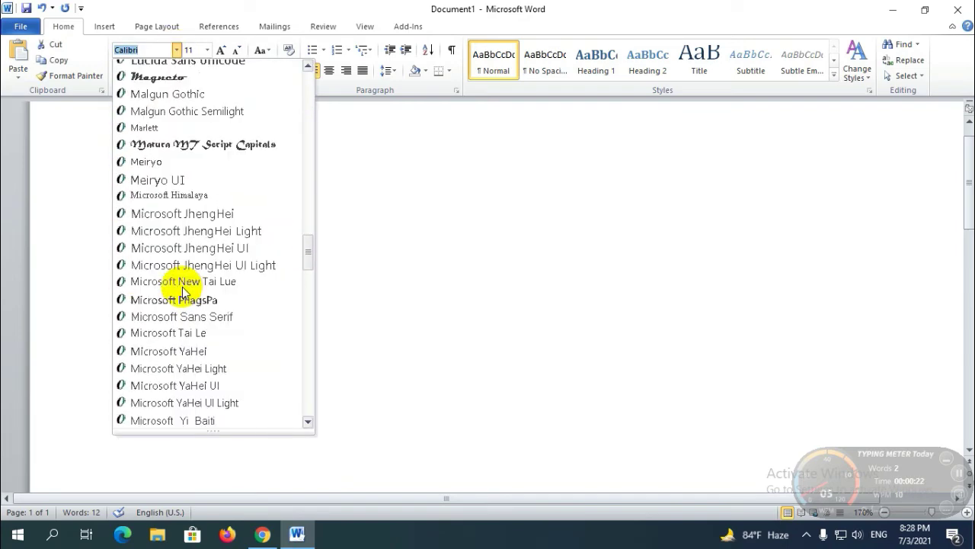
{"action": "left_click", "coordinate": [189, 144]}
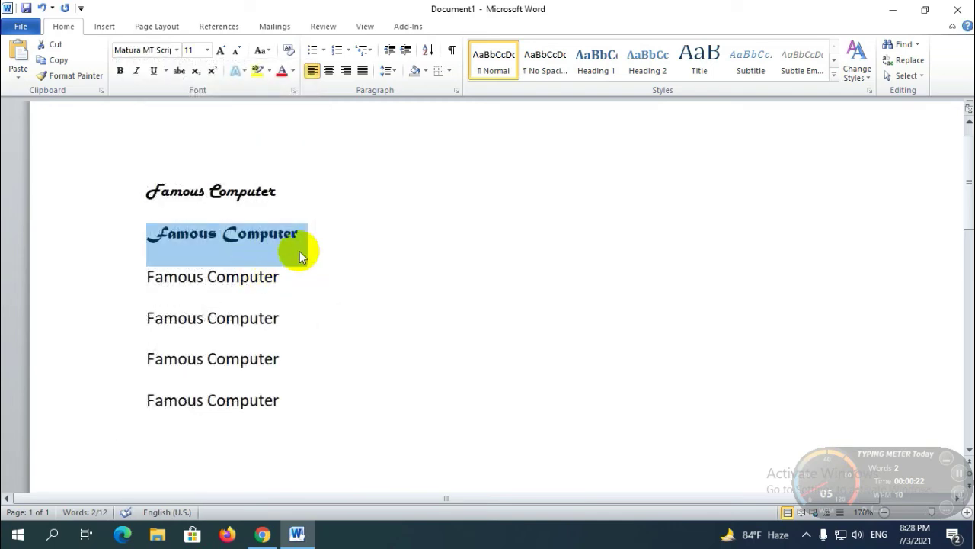
{"action": "left_click", "coordinate": [298, 276]}
{"action": "left_click_drag", "start_coordinate": [292, 278], "coordinate": [151, 275]}
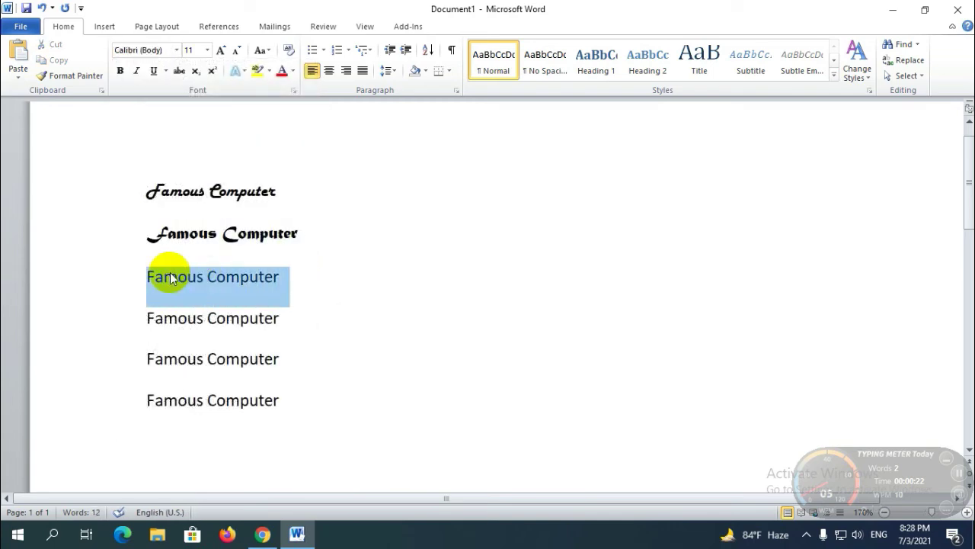
Step: Set the third Famous Computer line in Britannic Bold
{"action": "left_click", "coordinate": [176, 51]}
{"action": "scroll", "coordinate": [224, 385], "scroll_direction": "down", "scroll_amount": 5}
{"action": "scroll", "coordinate": [229, 376], "scroll_direction": "down", "scroll_amount": 5}
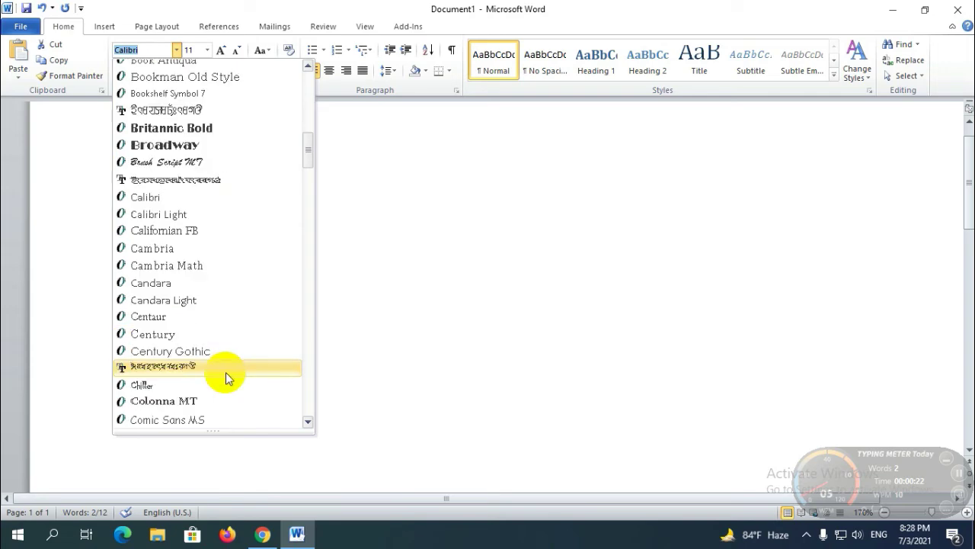
{"action": "scroll", "coordinate": [228, 376], "scroll_direction": "up", "scroll_amount": 2}
{"action": "left_click", "coordinate": [174, 236]}
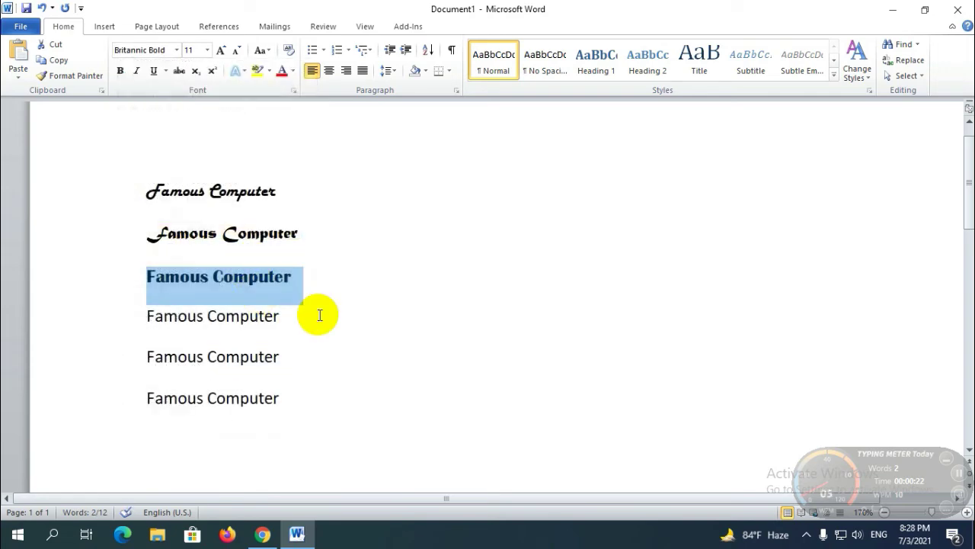
Step: Set the fourth Famous Computer line in Bauhaus 93
{"action": "left_click_drag", "start_coordinate": [289, 316], "coordinate": [137, 319]}
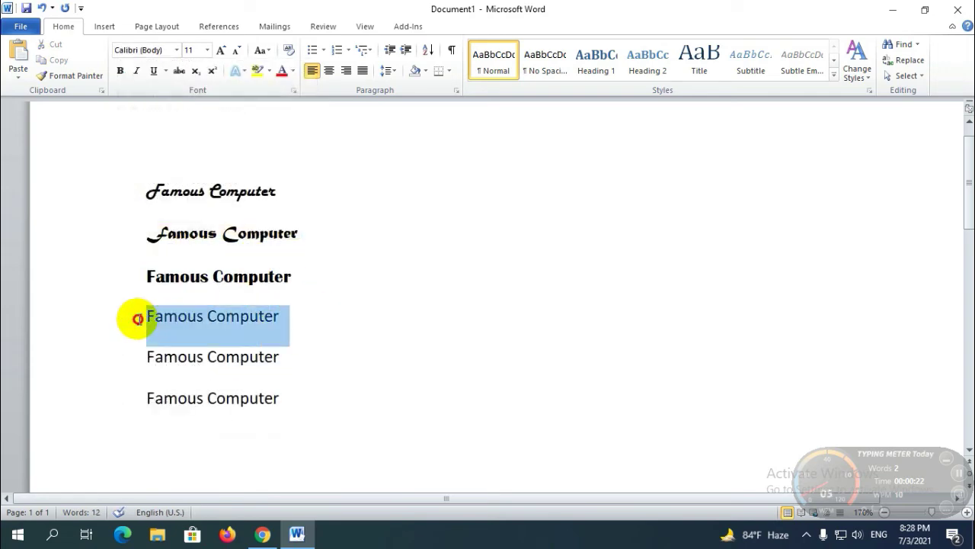
{"action": "left_click", "coordinate": [176, 51]}
{"action": "scroll", "coordinate": [179, 327], "scroll_direction": "down", "scroll_amount": 10}
{"action": "scroll", "coordinate": [179, 324], "scroll_direction": "up", "scroll_amount": 5}
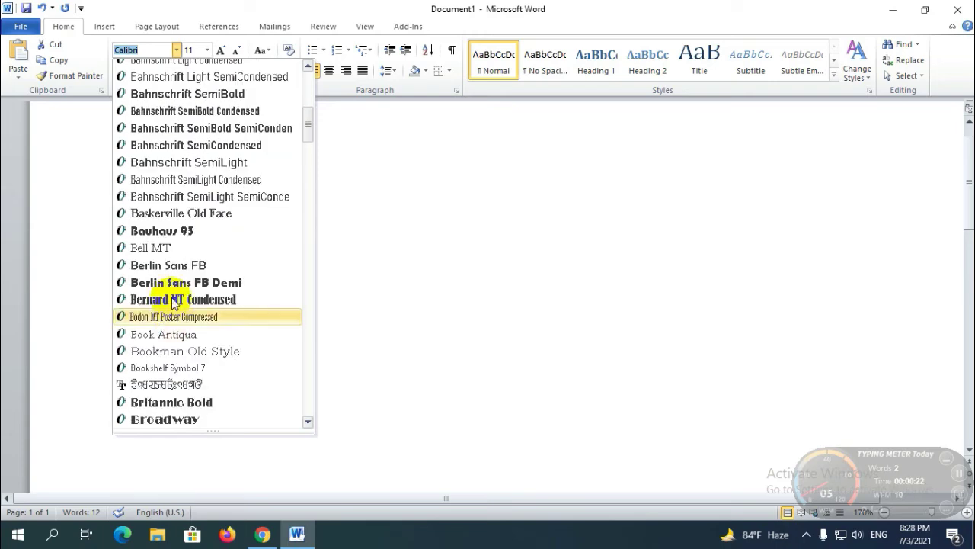
{"action": "left_click", "coordinate": [173, 228]}
{"action": "left_click", "coordinate": [315, 275]}
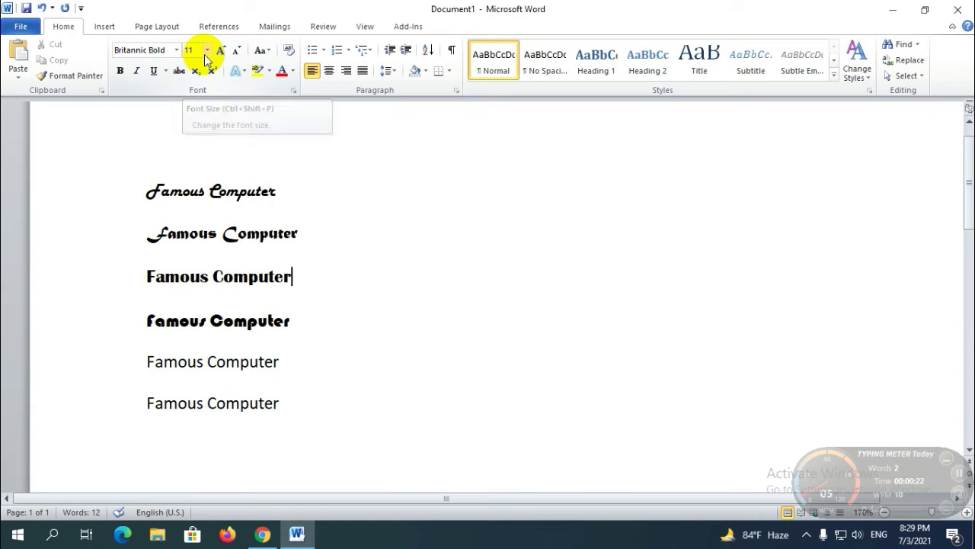
Step: Place the cursor in the fifth line and bring back the Home font options
{"action": "scroll", "coordinate": [202, 50], "scroll_direction": "down", "scroll_amount": 2}
{"action": "scroll", "coordinate": [204, 344], "scroll_direction": "down", "scroll_amount": 1}
{"action": "scroll", "coordinate": [200, 333], "scroll_direction": "up", "scroll_amount": 1}
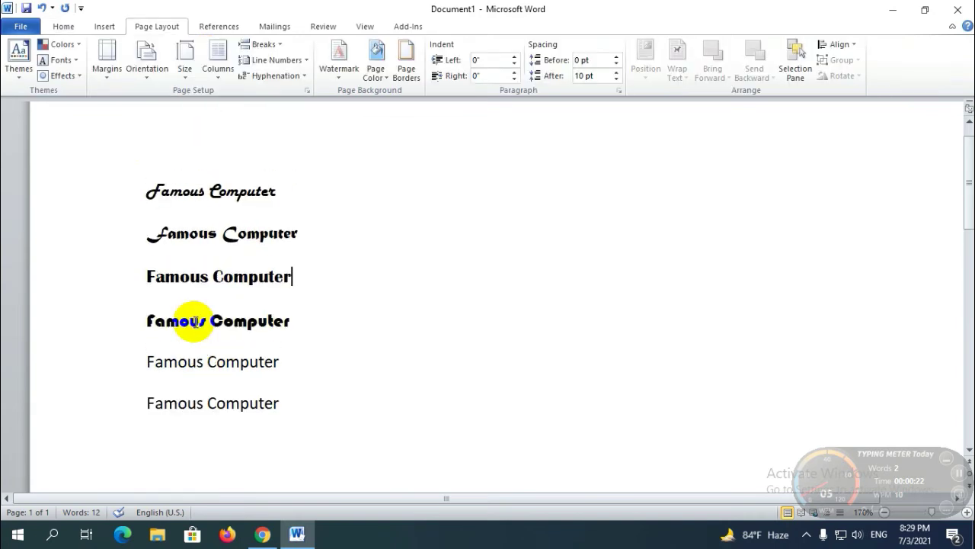
{"action": "left_click", "coordinate": [204, 361]}
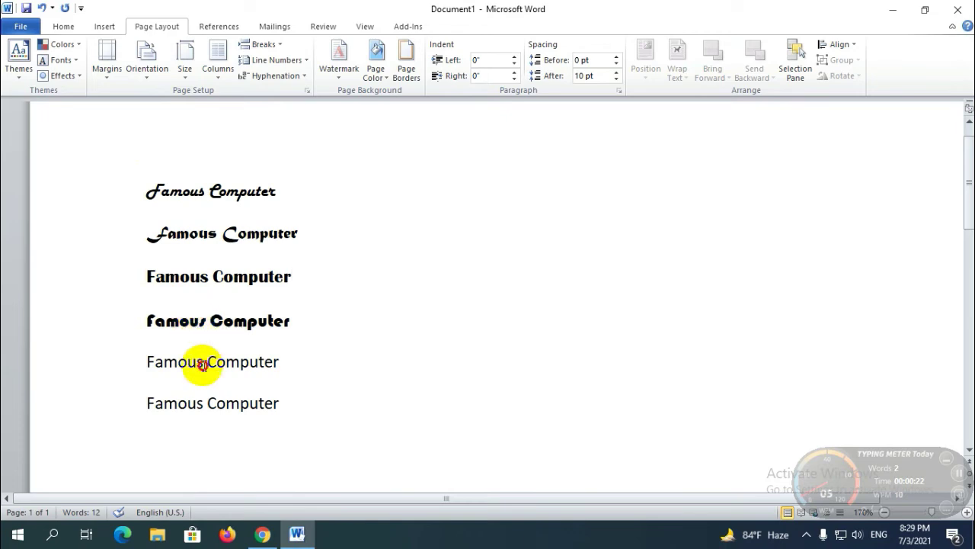
{"action": "left_click", "coordinate": [63, 26]}
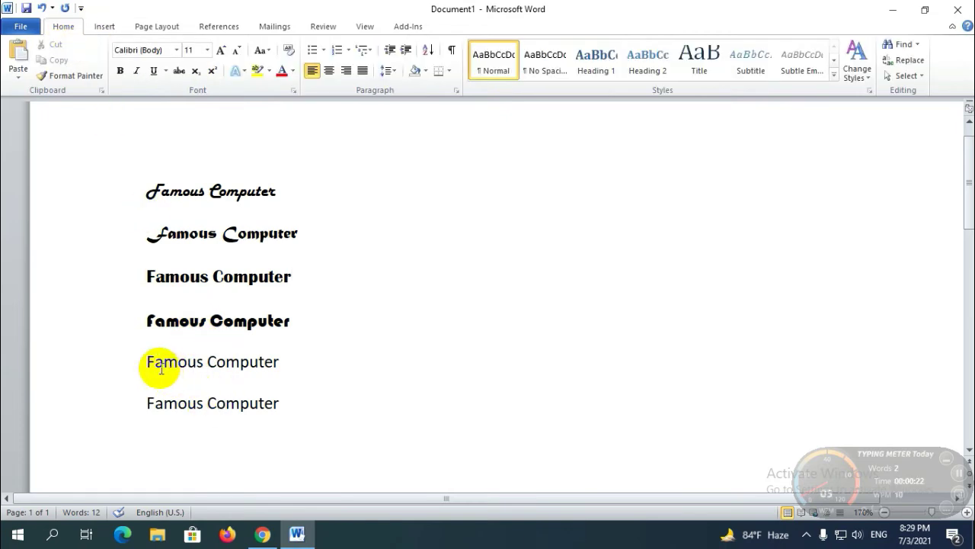
Step: Enlarge the fifth Famous Computer line to 20 pt
{"action": "left_click_drag", "start_coordinate": [146, 363], "coordinate": [250, 393]}
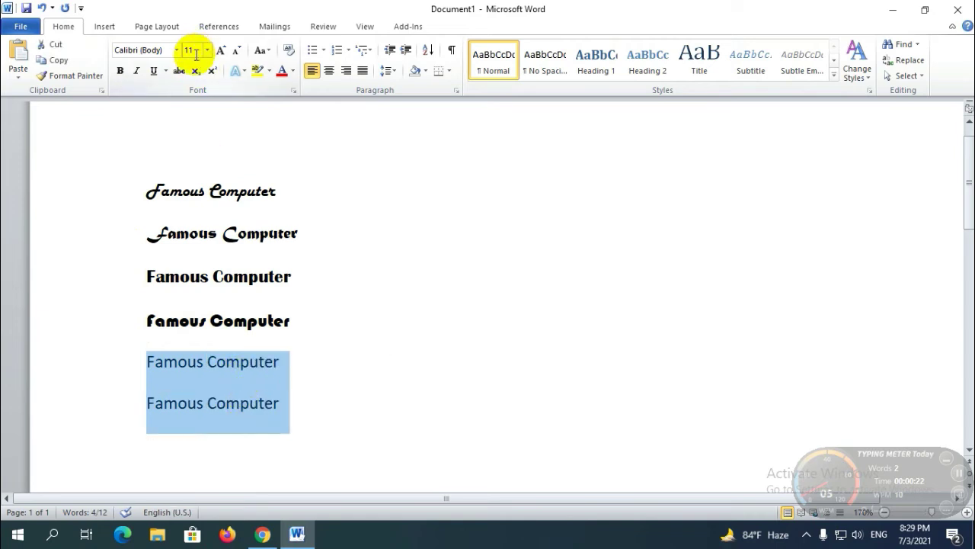
{"action": "left_click", "coordinate": [263, 432]}
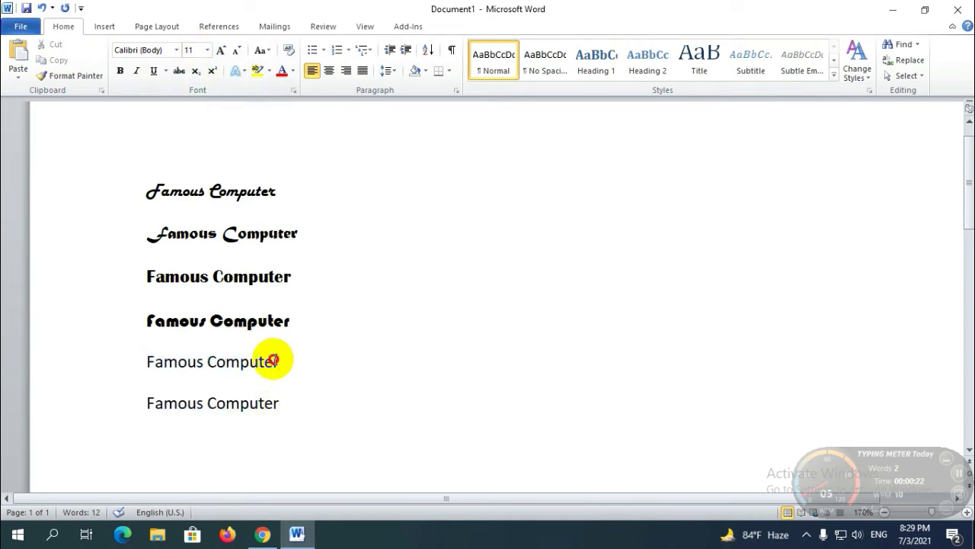
{"action": "left_click_drag", "start_coordinate": [273, 360], "coordinate": [170, 358]}
{"action": "left_click", "coordinate": [207, 49]}
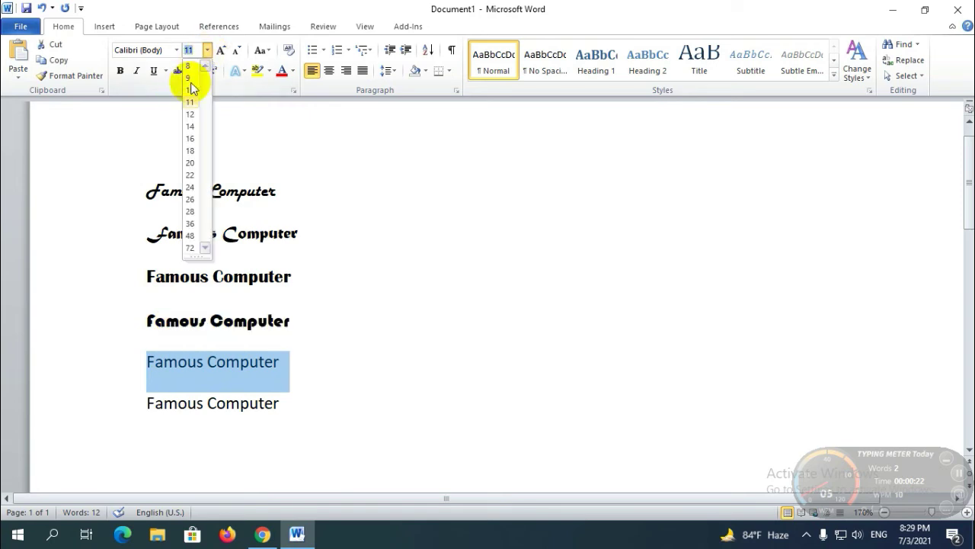
{"action": "left_click", "coordinate": [190, 162]}
{"action": "scroll", "coordinate": [239, 309], "scroll_direction": "down", "scroll_amount": 3}
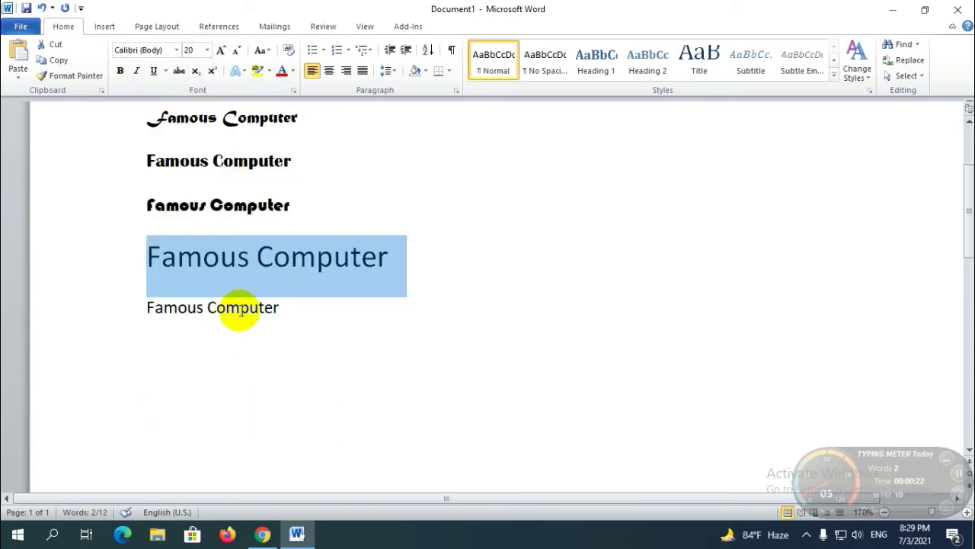
{"action": "left_click", "coordinate": [239, 309]}
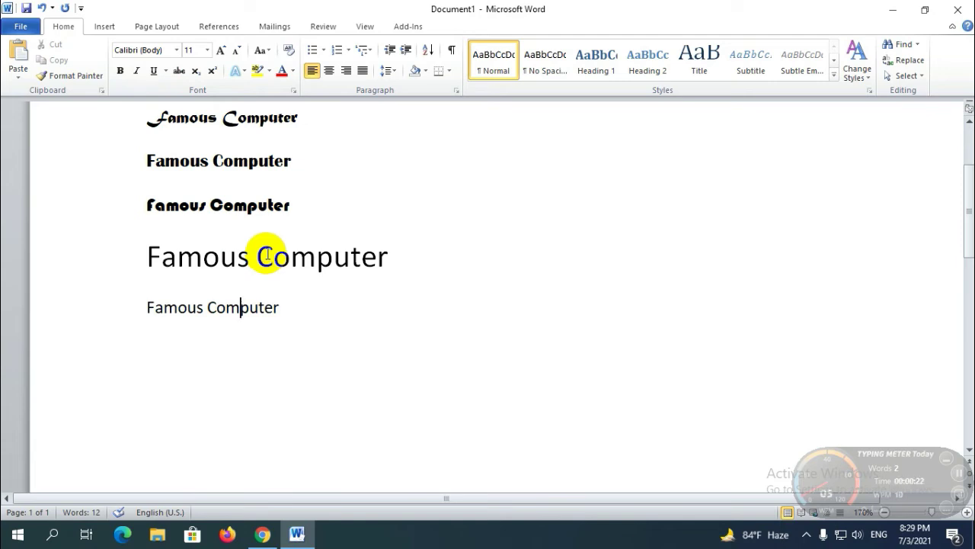
Step: Give the last Famous Computer line a custom 30 pt size
{"action": "left_click", "coordinate": [206, 52]}
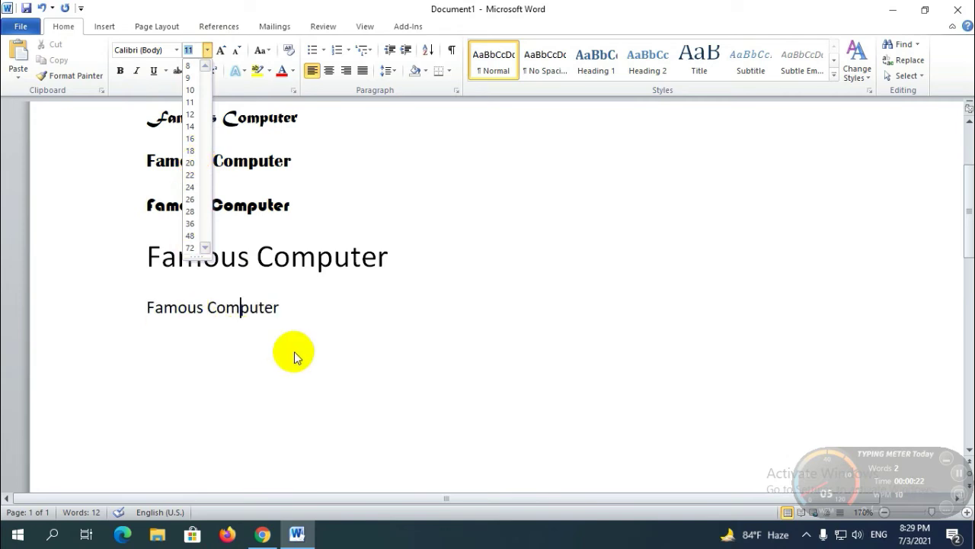
{"action": "left_click_drag", "start_coordinate": [282, 308], "coordinate": [168, 309]}
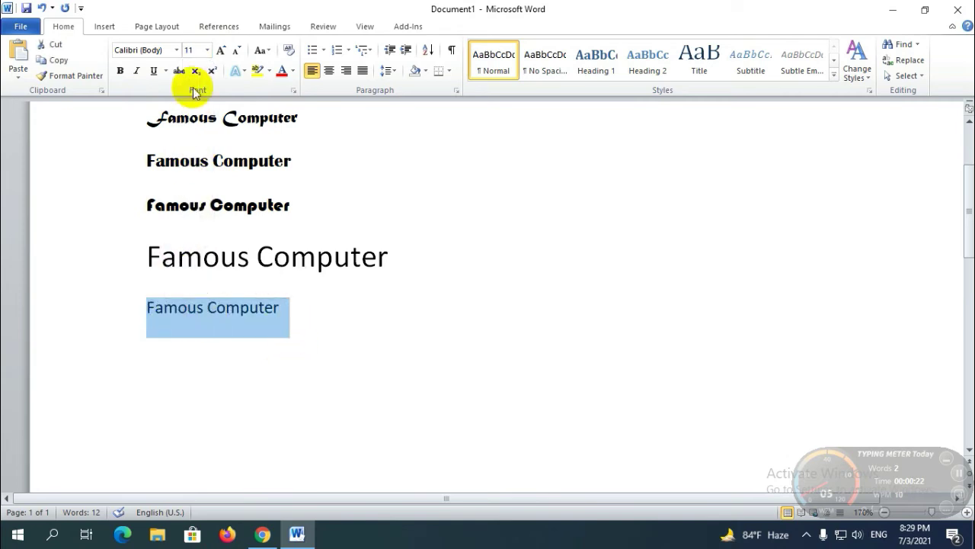
{"action": "left_click", "coordinate": [189, 50]}
{"action": "type", "text": "30"}
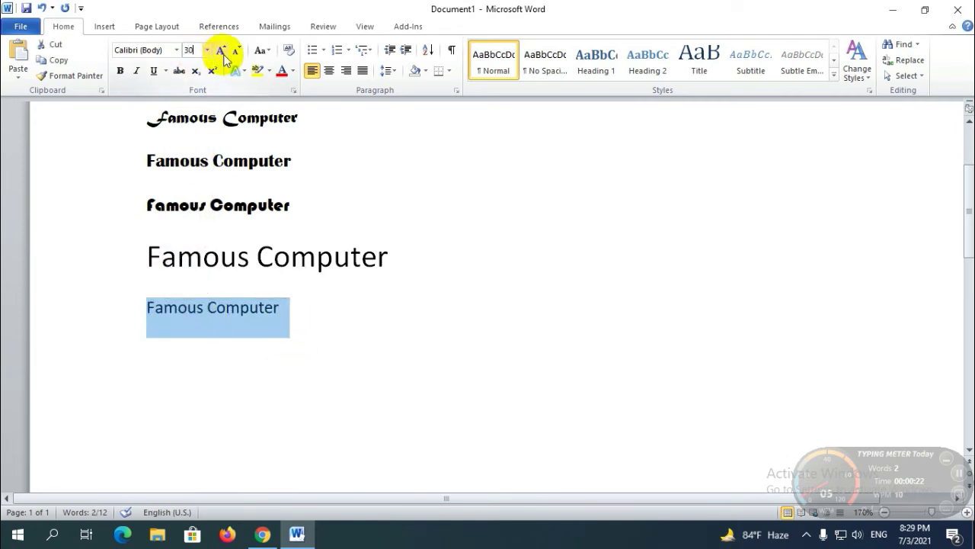
{"action": "key", "text": "Return"}
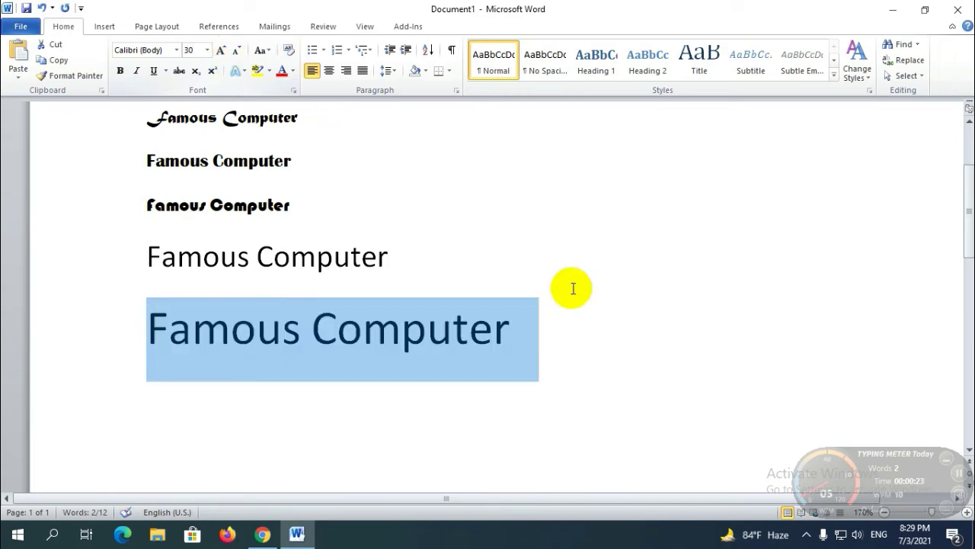
{"action": "left_click", "coordinate": [525, 280]}
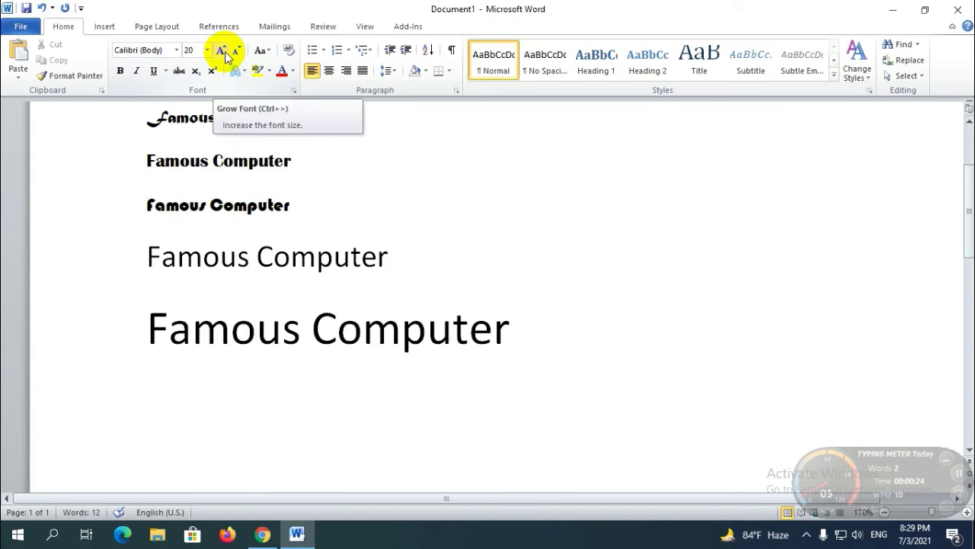
Step: Grow the fourth line's font step by step up to 48 pt
{"action": "left_click", "coordinate": [290, 328]}
{"action": "left_click_drag", "start_coordinate": [150, 327], "coordinate": [192, 328]}
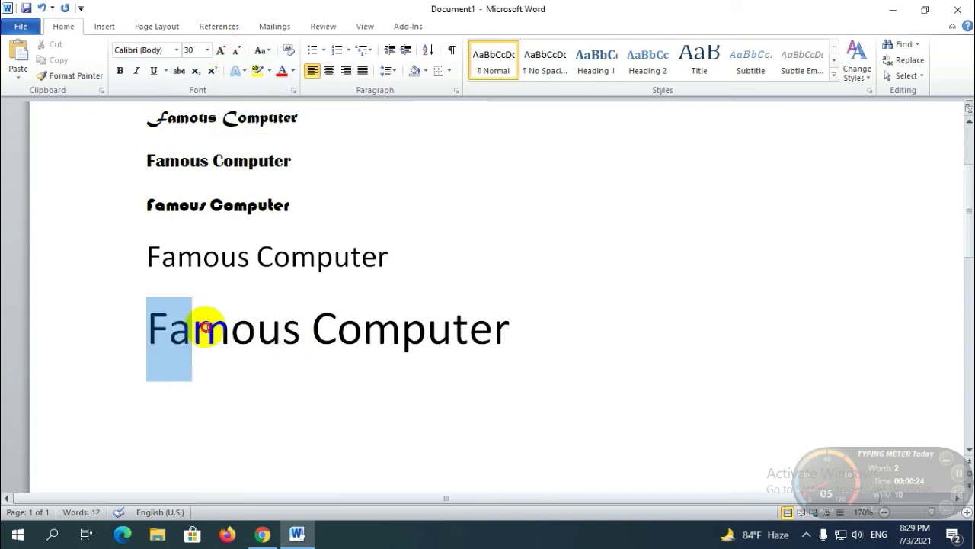
{"action": "left_click_drag", "start_coordinate": [152, 257], "coordinate": [340, 257]}
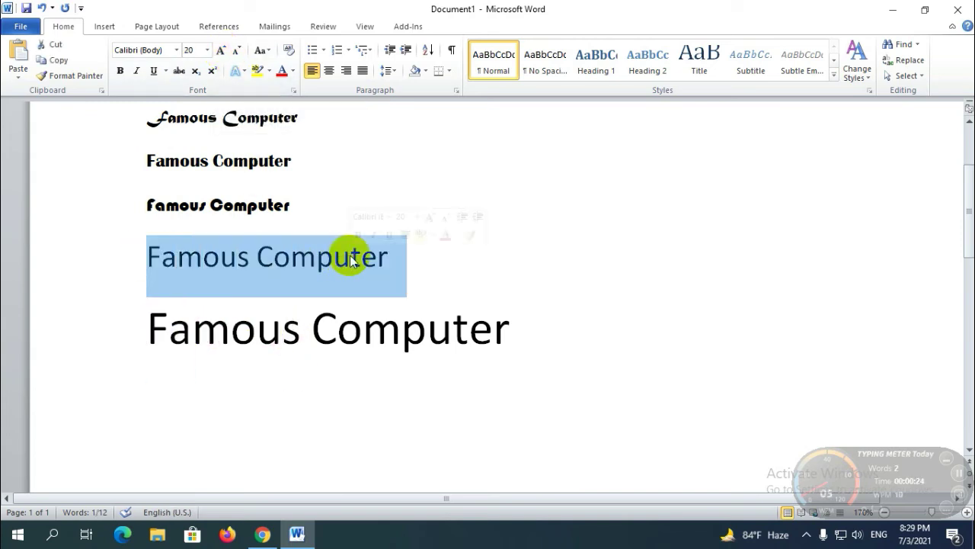
{"action": "left_click", "coordinate": [221, 51]}
{"action": "left_click", "coordinate": [221, 51]}
{"action": "left_click", "coordinate": [221, 51]}
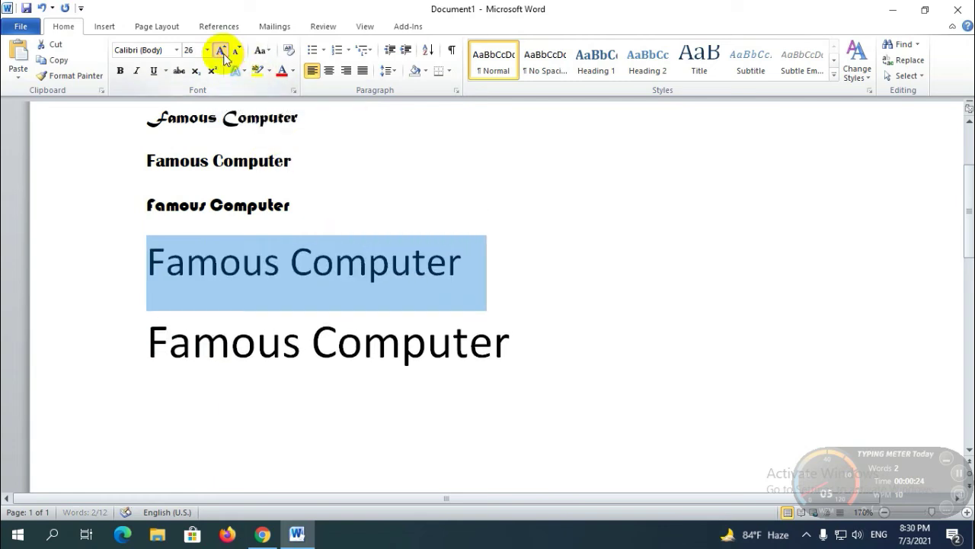
{"action": "left_click", "coordinate": [221, 51]}
{"action": "left_click", "coordinate": [221, 51]}
{"action": "left_click", "coordinate": [221, 51]}
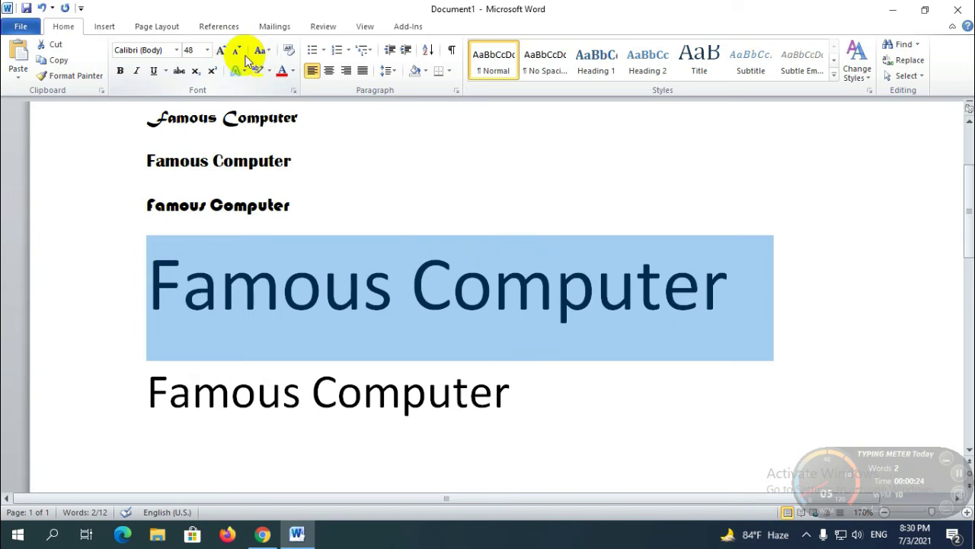
Step: Shrink the fourth line step by step back down to 18 pt
{"action": "left_click", "coordinate": [237, 54]}
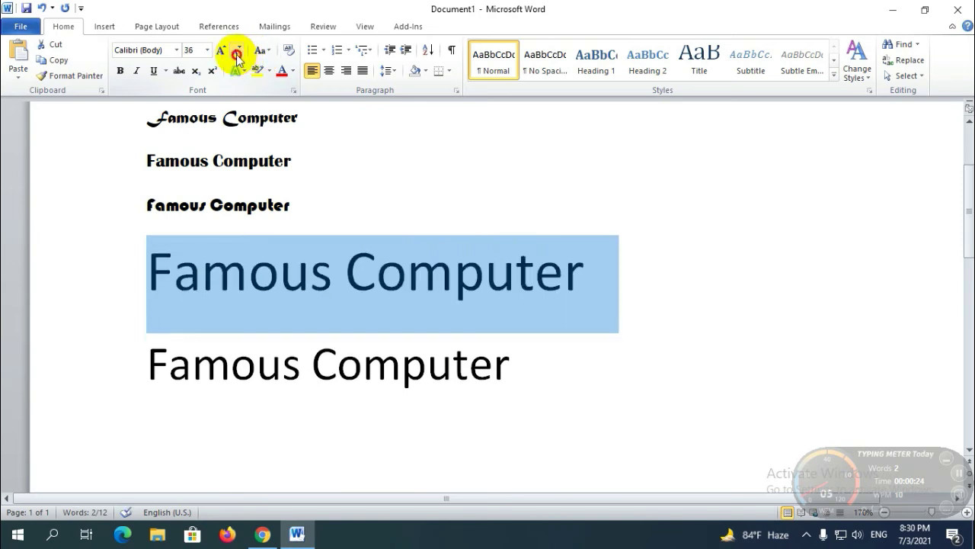
{"action": "left_click", "coordinate": [237, 53]}
{"action": "left_click", "coordinate": [236, 54]}
{"action": "left_click", "coordinate": [237, 53]}
{"action": "left_click", "coordinate": [237, 53]}
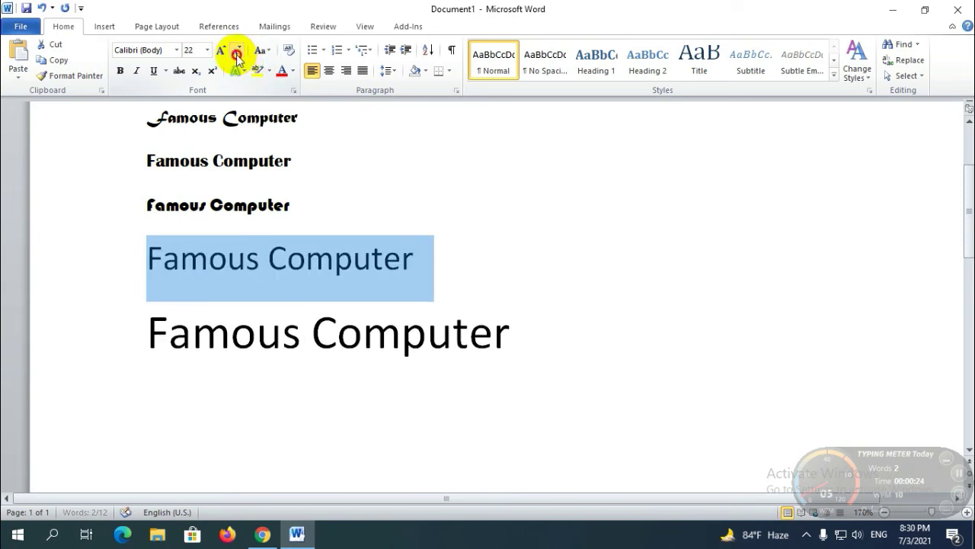
{"action": "left_click", "coordinate": [237, 53]}
{"action": "left_click", "coordinate": [237, 54]}
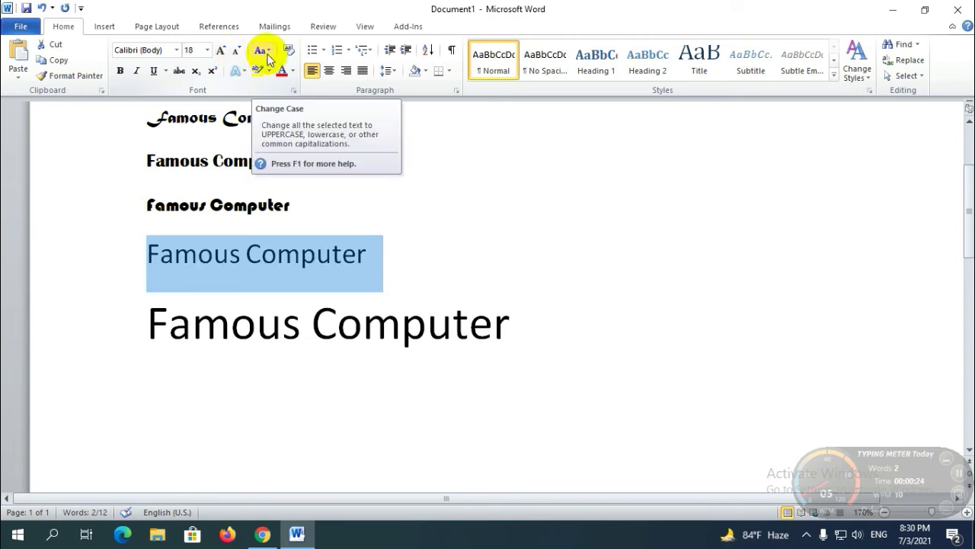
{"action": "left_click", "coordinate": [340, 378]}
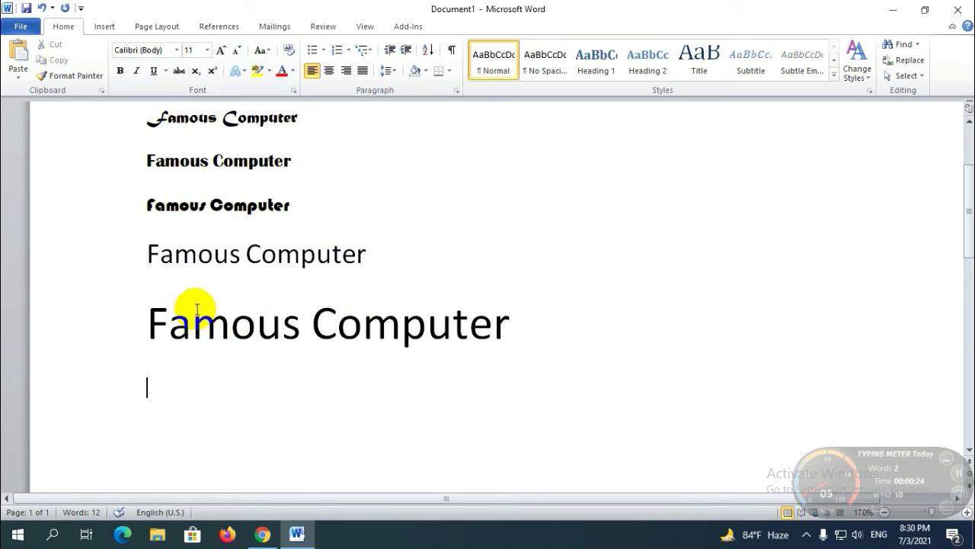
Step: Select the whole 30 pt last line after a few partial selections
{"action": "scroll", "coordinate": [377, 273], "scroll_direction": "down", "scroll_amount": 1}
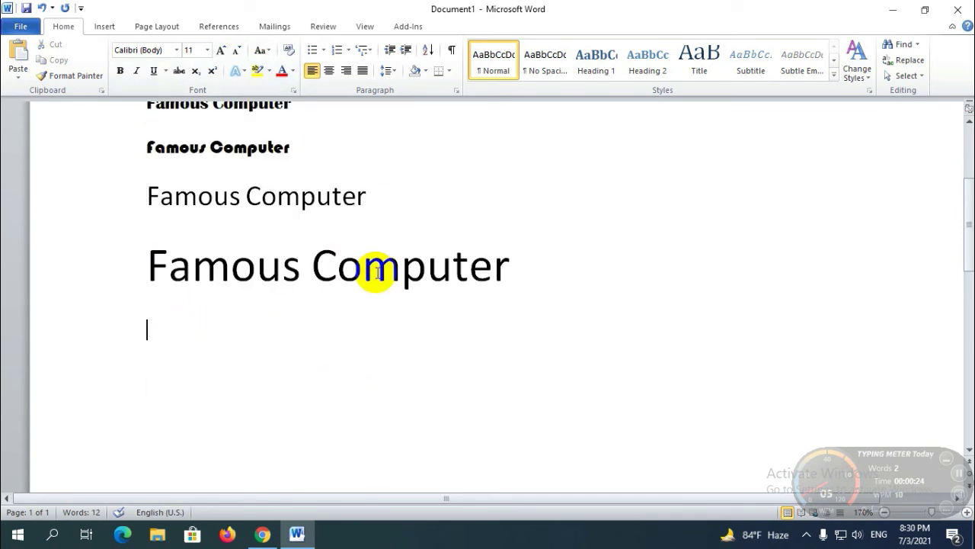
{"action": "left_click", "coordinate": [378, 272]}
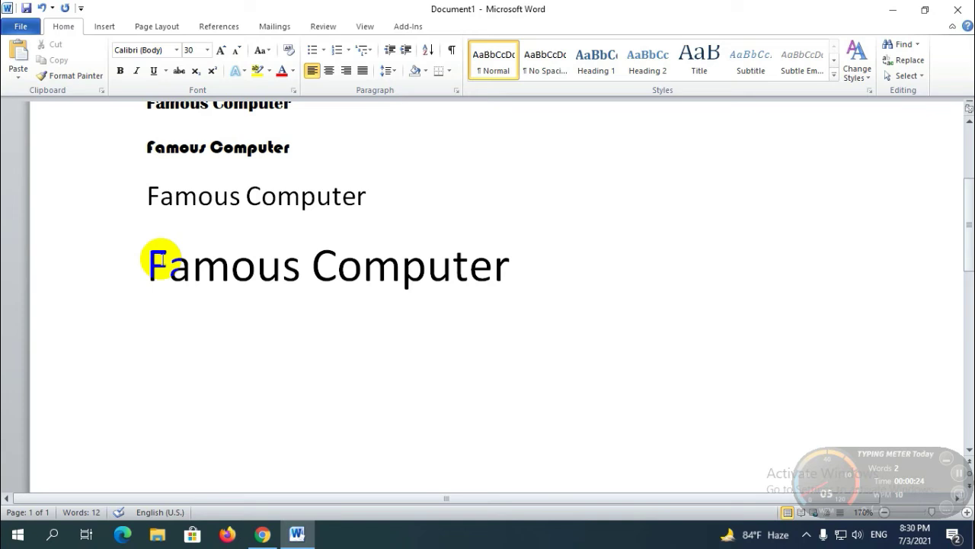
{"action": "left_click_drag", "start_coordinate": [192, 266], "coordinate": [291, 272]}
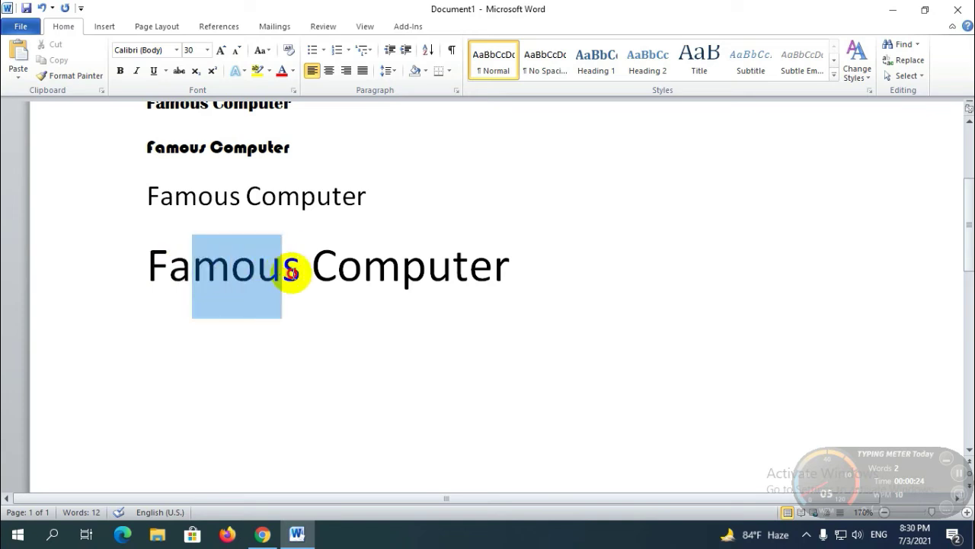
{"action": "left_click", "coordinate": [334, 276]}
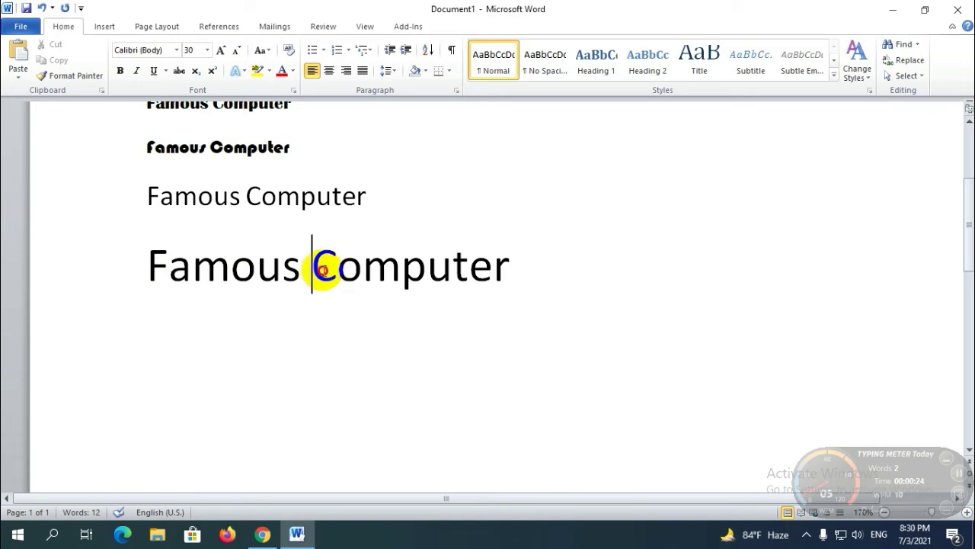
{"action": "left_click_drag", "start_coordinate": [322, 267], "coordinate": [518, 267]}
{"action": "left_click", "coordinate": [237, 286]}
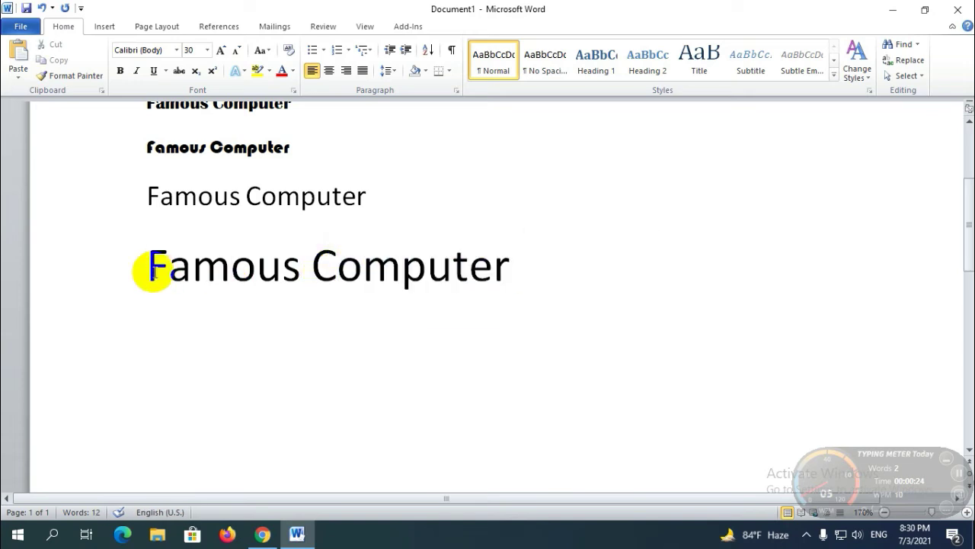
{"action": "left_click_drag", "start_coordinate": [148, 266], "coordinate": [398, 258]}
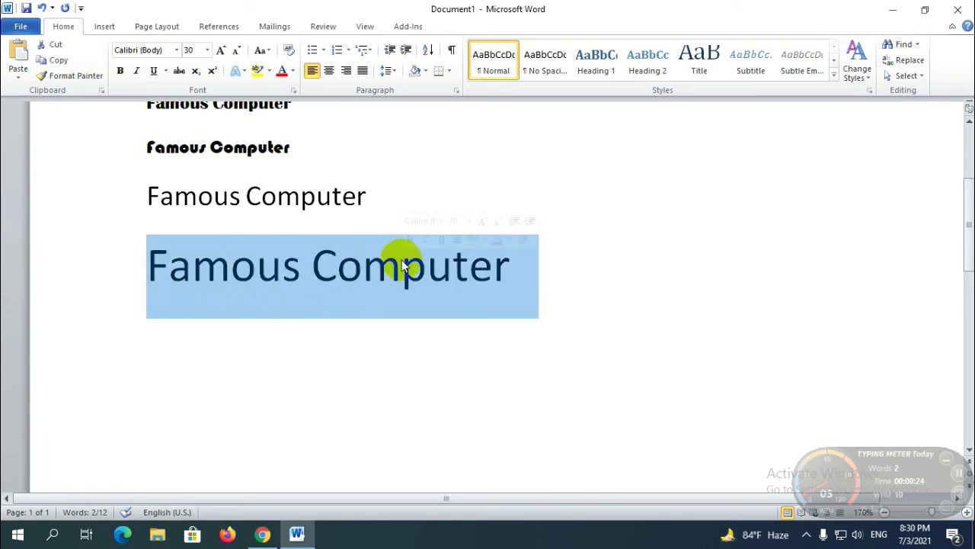
{"action": "left_click", "coordinate": [269, 54]}
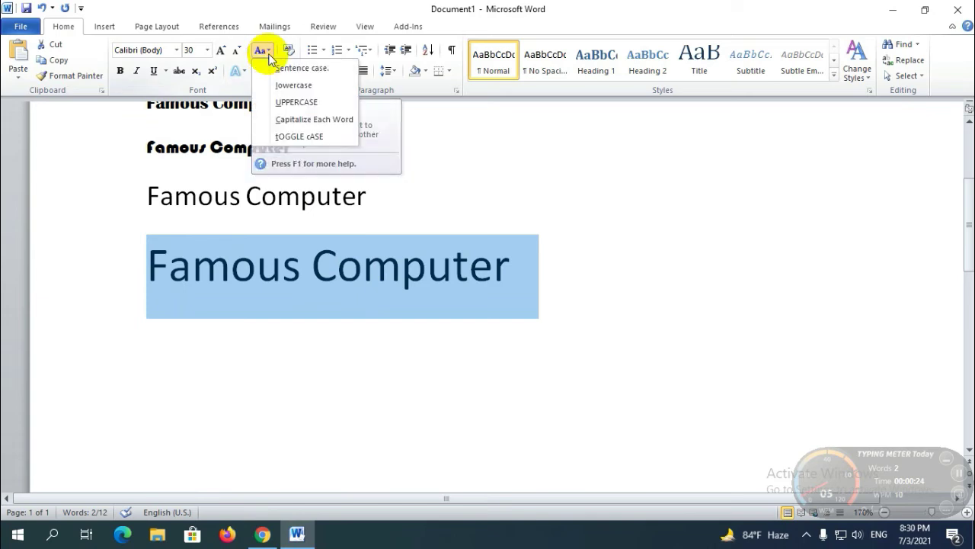
{"action": "left_click", "coordinate": [317, 69]}
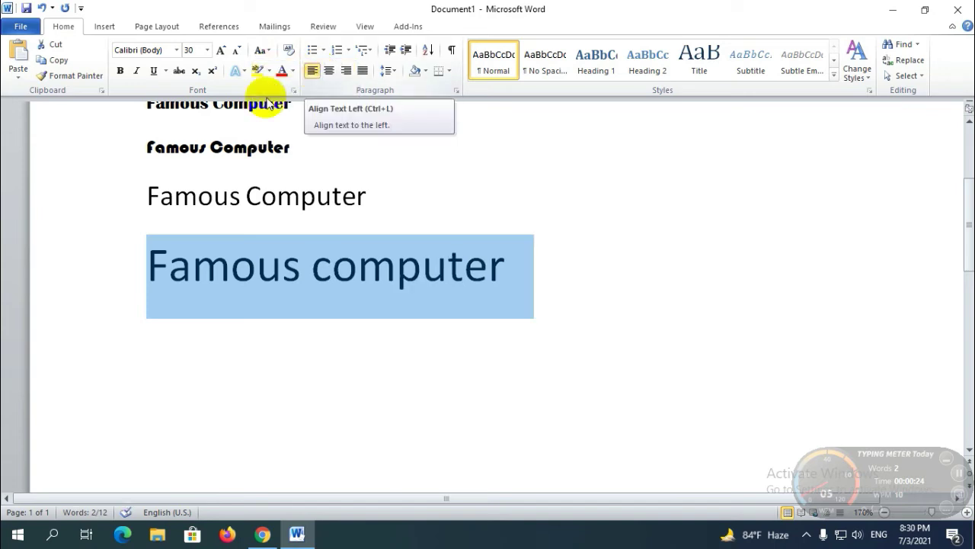
{"action": "left_click", "coordinate": [260, 51]}
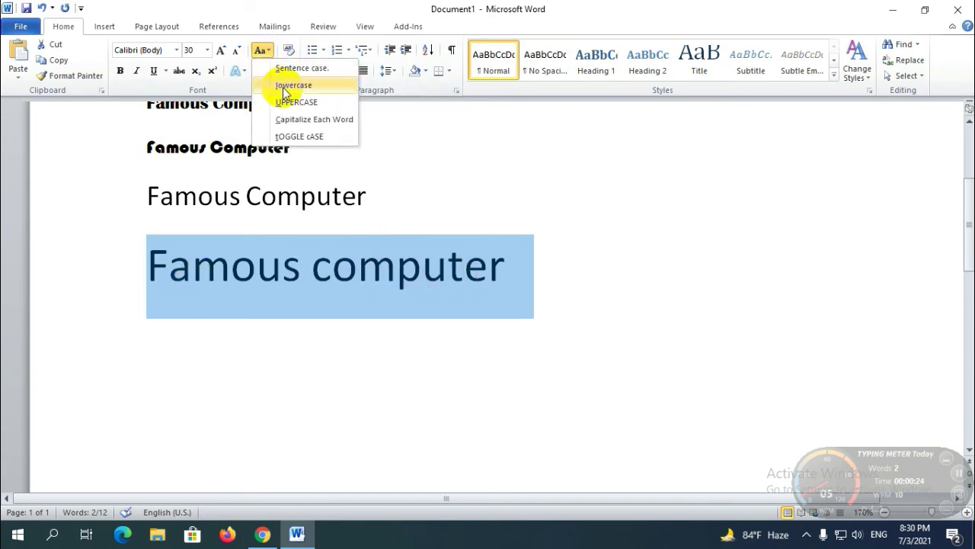
{"action": "left_click", "coordinate": [284, 86]}
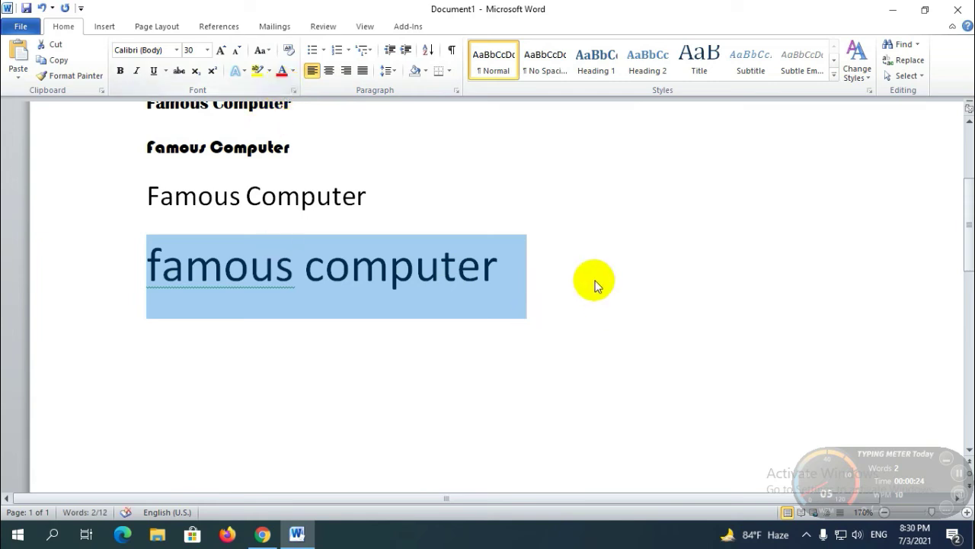
{"action": "left_click", "coordinate": [264, 50]}
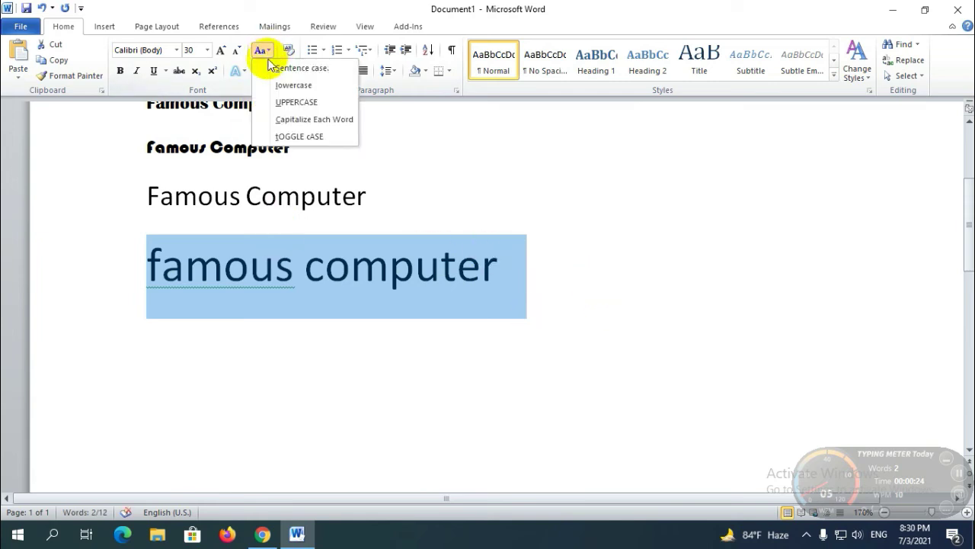
{"action": "left_click", "coordinate": [296, 102]}
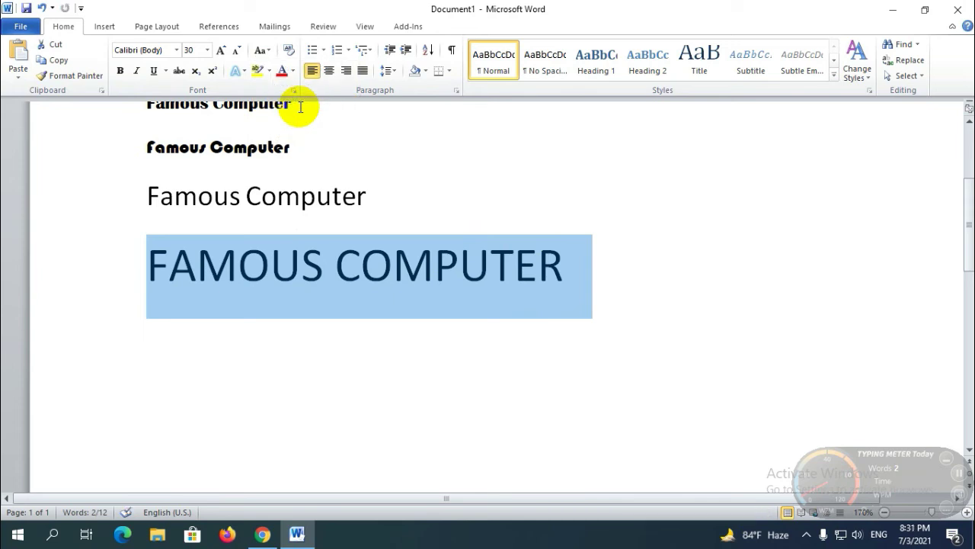
{"action": "left_click", "coordinate": [265, 51]}
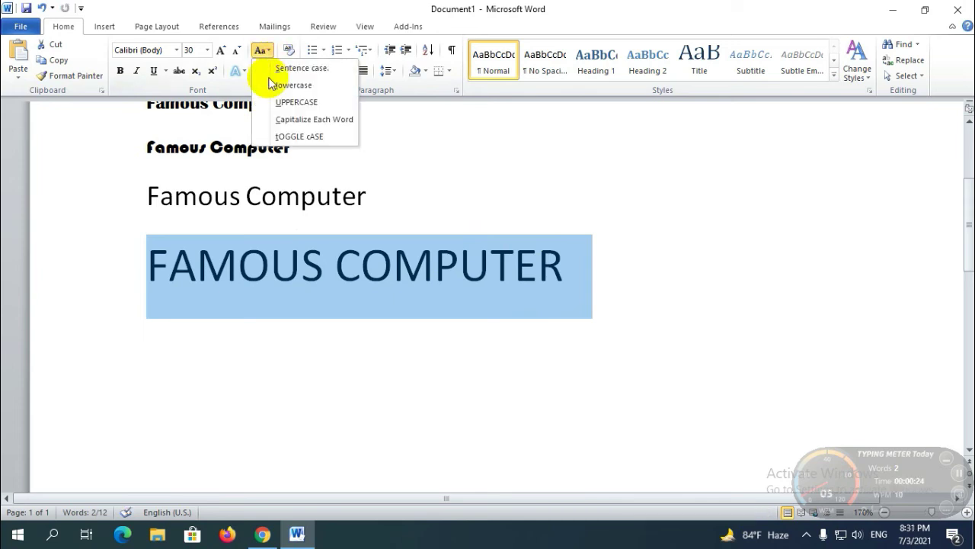
{"action": "left_click", "coordinate": [291, 122]}
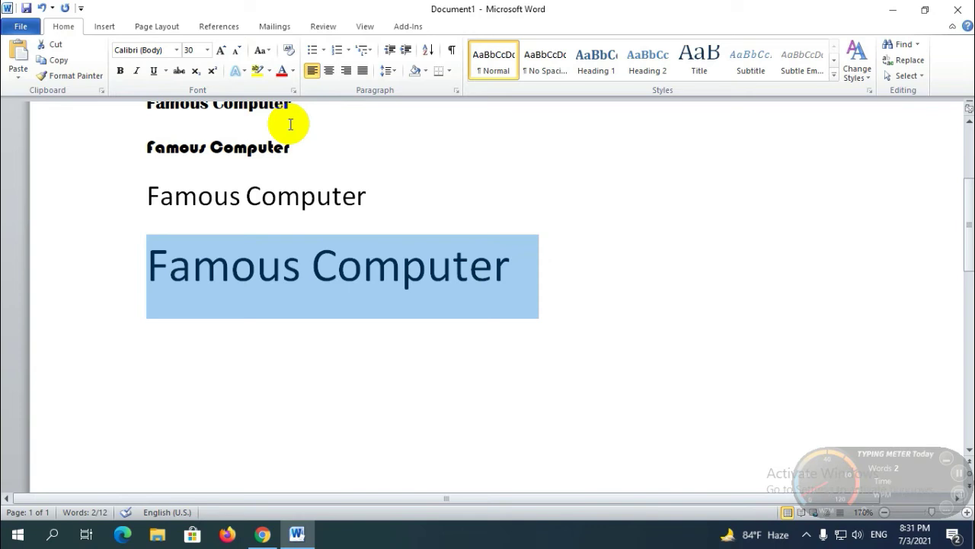
{"action": "left_click", "coordinate": [269, 51]}
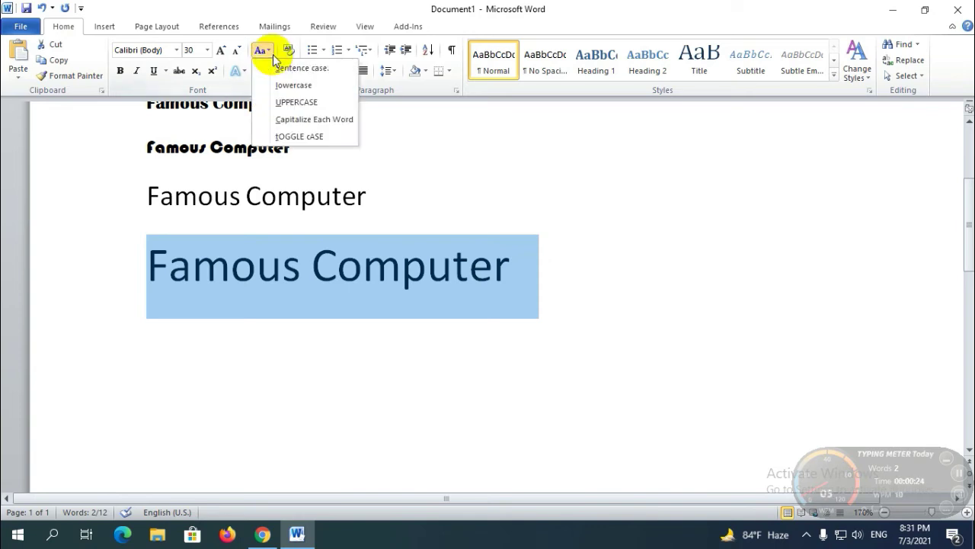
{"action": "left_click", "coordinate": [297, 137]}
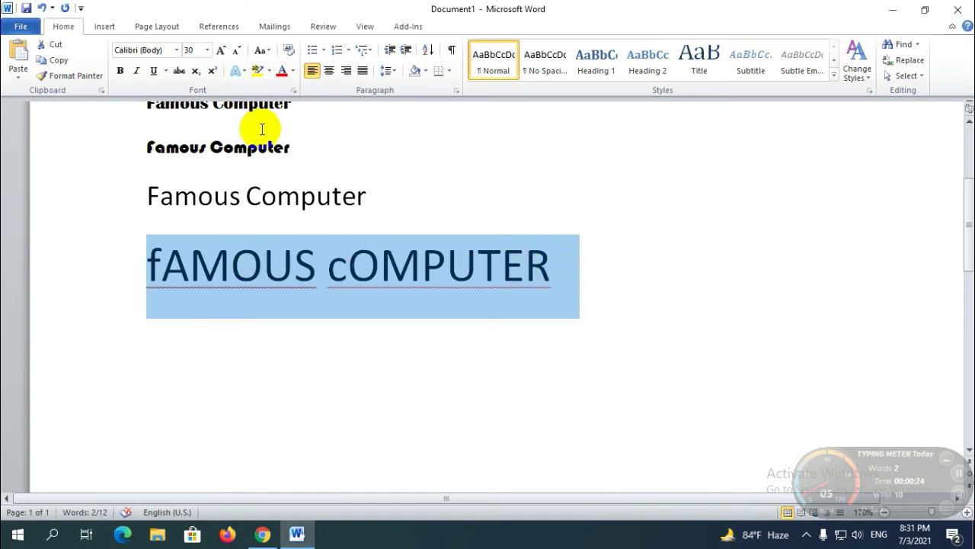
{"action": "left_click", "coordinate": [267, 51]}
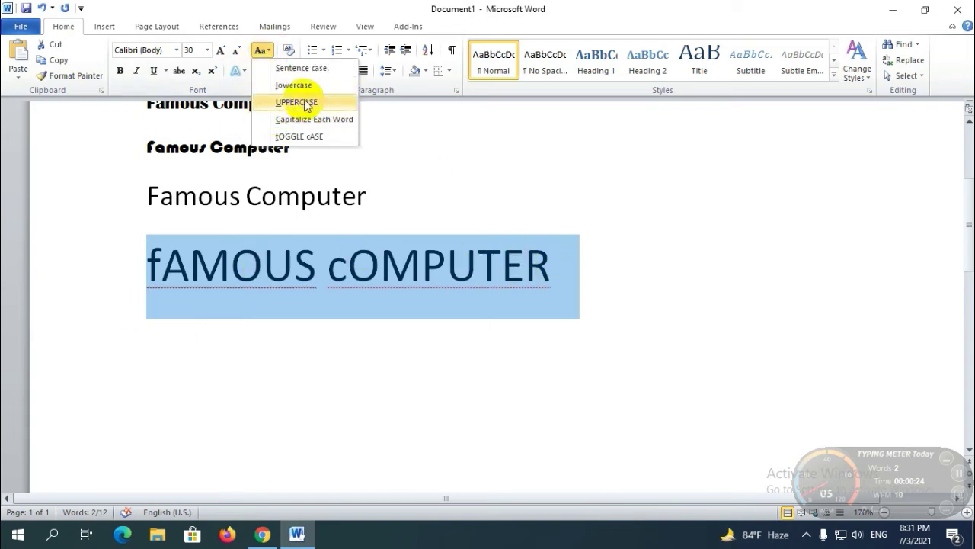
{"action": "left_click", "coordinate": [304, 119]}
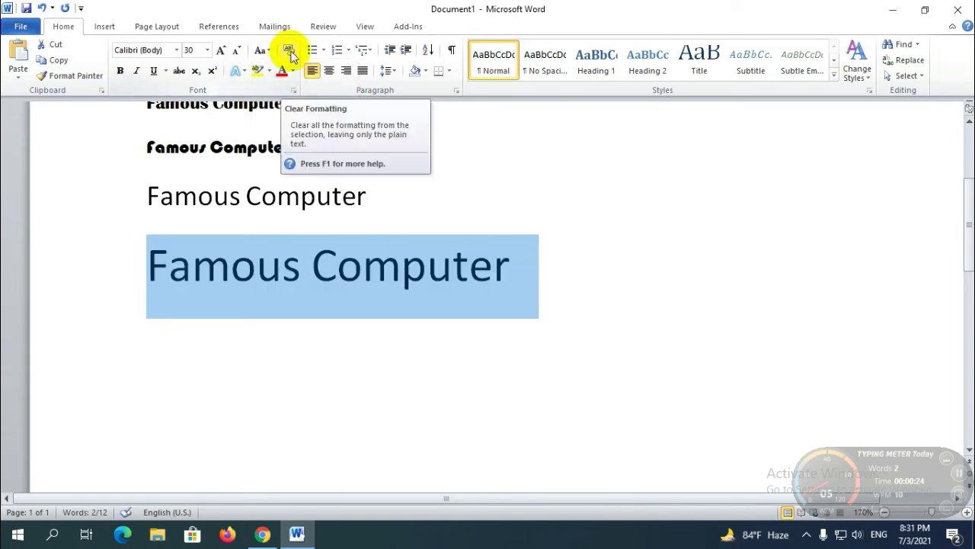
Step: Clear formatting from all six lines, leaving plain Calibri 11 pt text
{"action": "scroll", "coordinate": [457, 282], "scroll_direction": "up", "scroll_amount": 3}
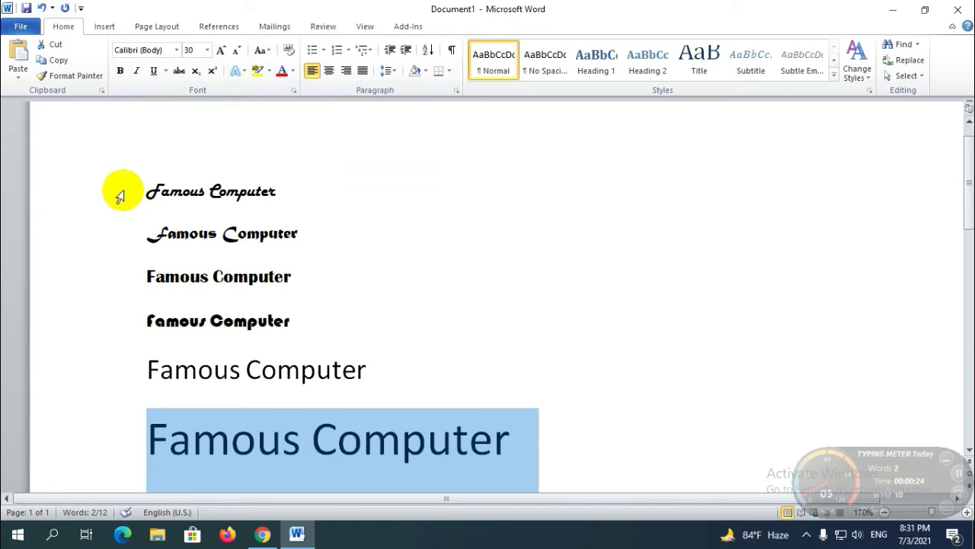
{"action": "mouse_move", "coordinate": [128, 187]}
{"action": "left_mouse_down"}
{"action": "mouse_move", "coordinate": [317, 357]}
{"action": "mouse_move", "coordinate": [416, 411]}
{"action": "left_mouse_up"}
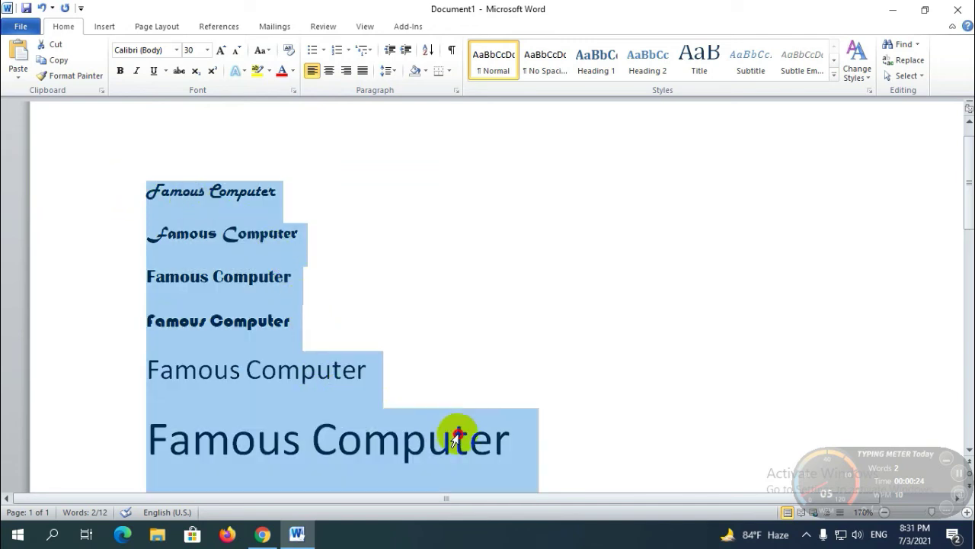
{"action": "scroll", "coordinate": [415, 411], "scroll_direction": "down", "scroll_amount": 1}
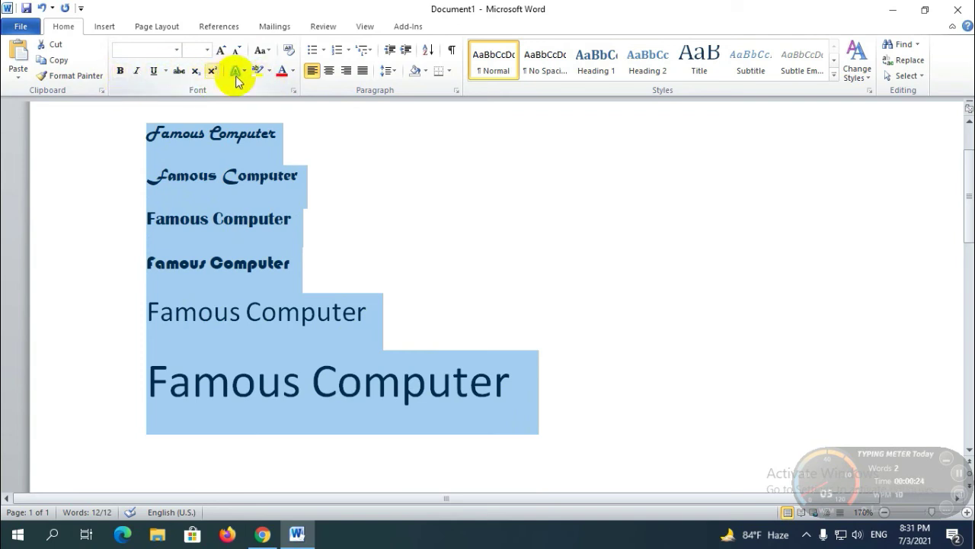
{"action": "left_click", "coordinate": [290, 52]}
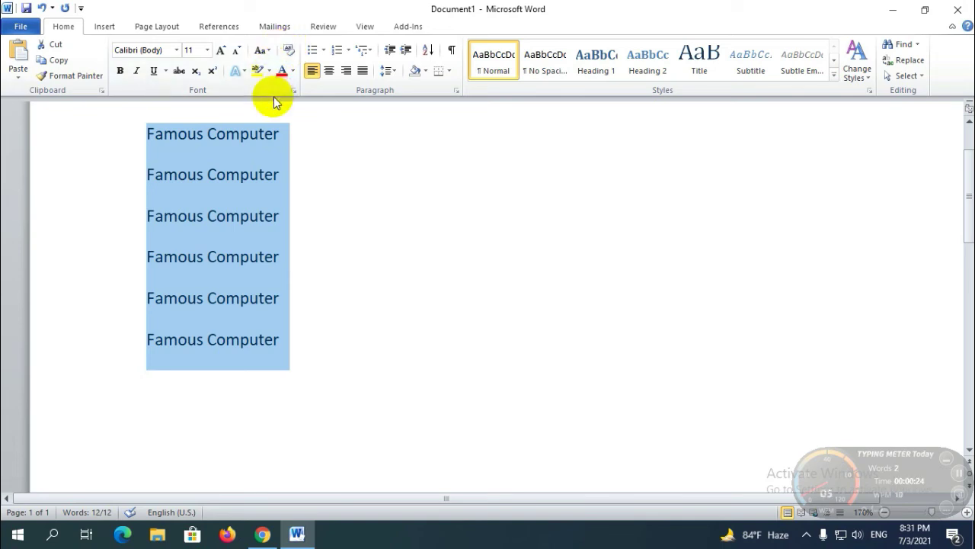
{"action": "left_click", "coordinate": [285, 137]}
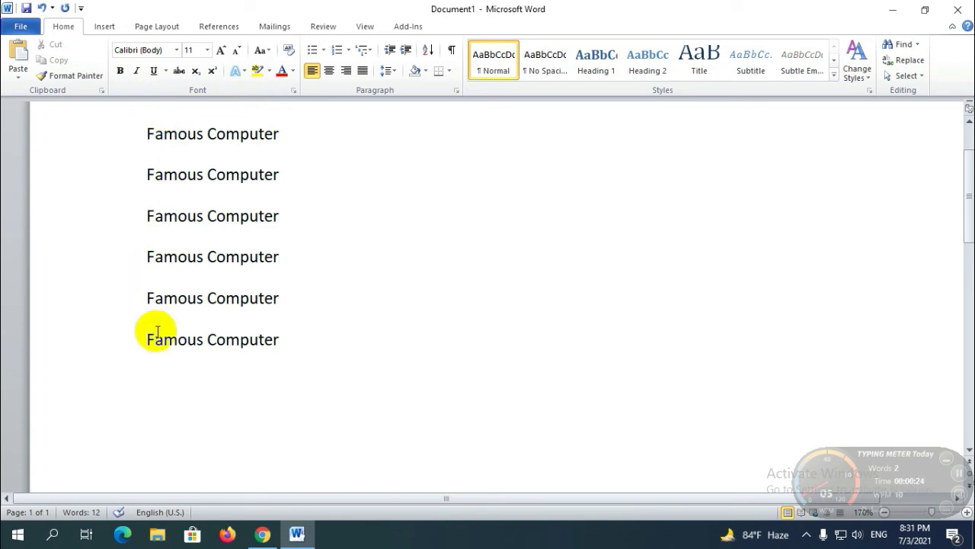
Step: Make the first Famous Computer line bold
{"action": "left_click_drag", "start_coordinate": [146, 134], "coordinate": [257, 133]}
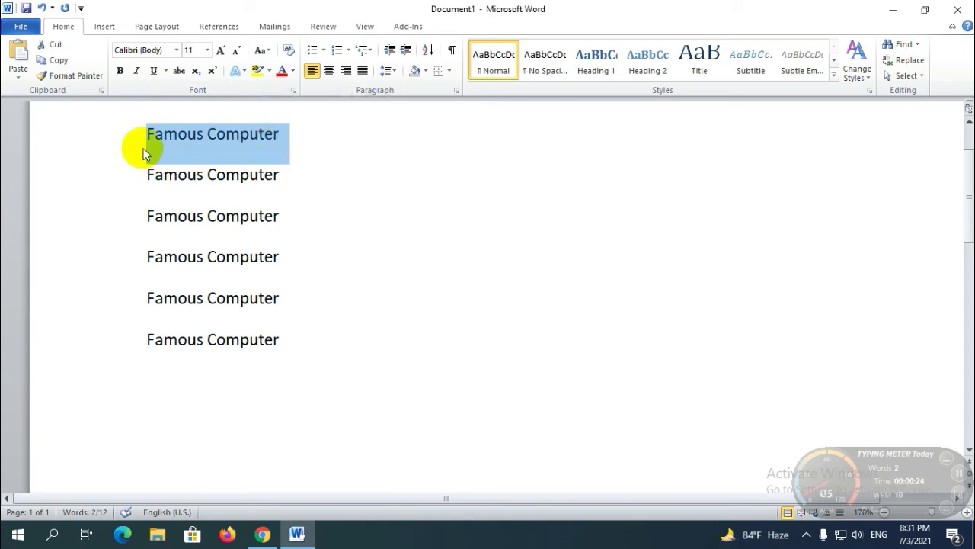
{"action": "left_click", "coordinate": [120, 70]}
{"action": "left_click", "coordinate": [215, 175]}
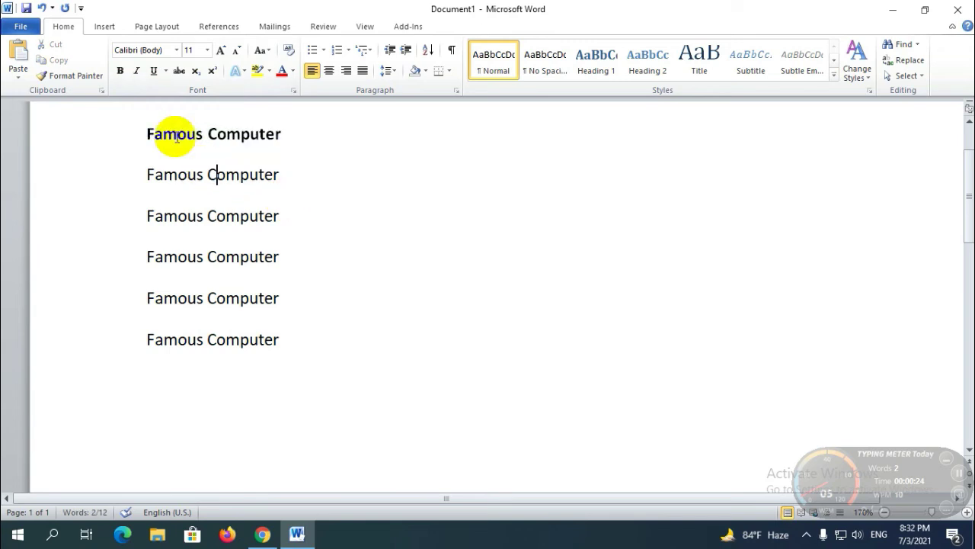
Step: Grow all six Famous Computer lines to 16 pt
{"action": "left_click_drag", "start_coordinate": [148, 133], "coordinate": [279, 340]}
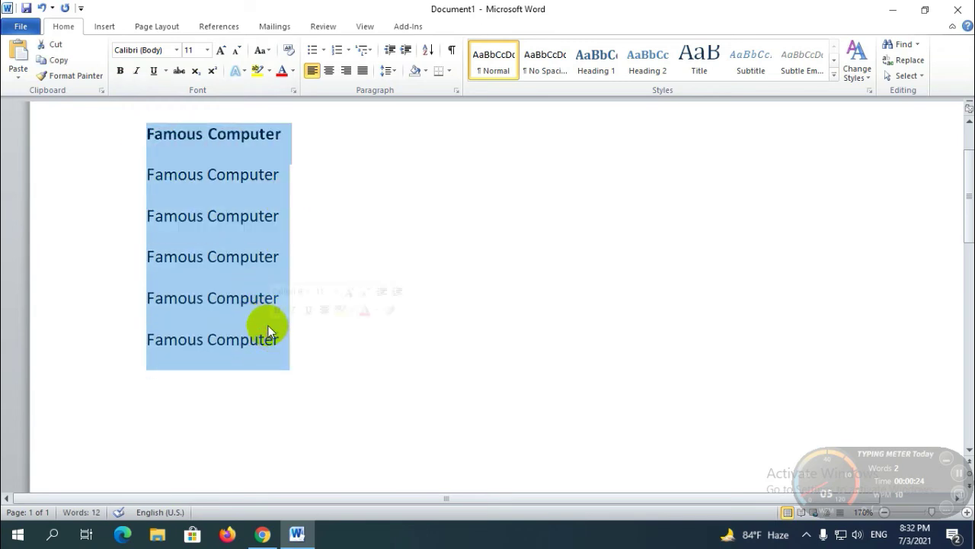
{"action": "left_click", "coordinate": [220, 50]}
{"action": "left_click", "coordinate": [221, 50]}
{"action": "left_click", "coordinate": [221, 50]}
{"action": "left_click", "coordinate": [358, 239]}
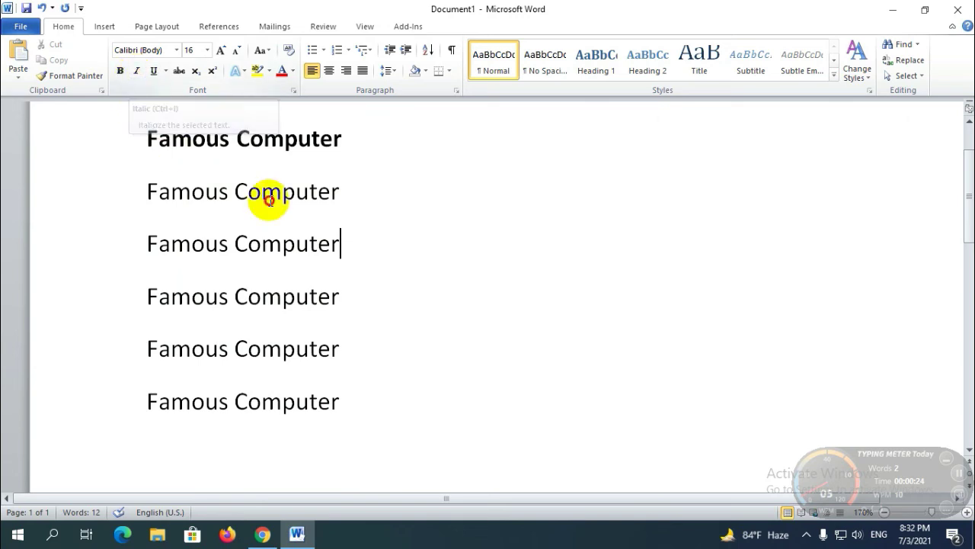
Step: Make the second Famous Computer line italic
{"action": "left_click_drag", "start_coordinate": [148, 192], "coordinate": [338, 197]}
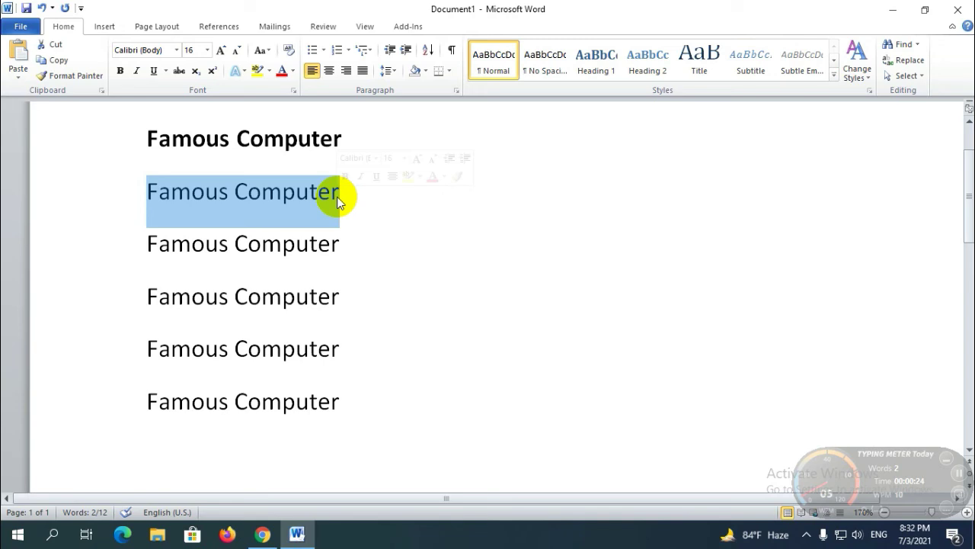
{"action": "left_click", "coordinate": [138, 76]}
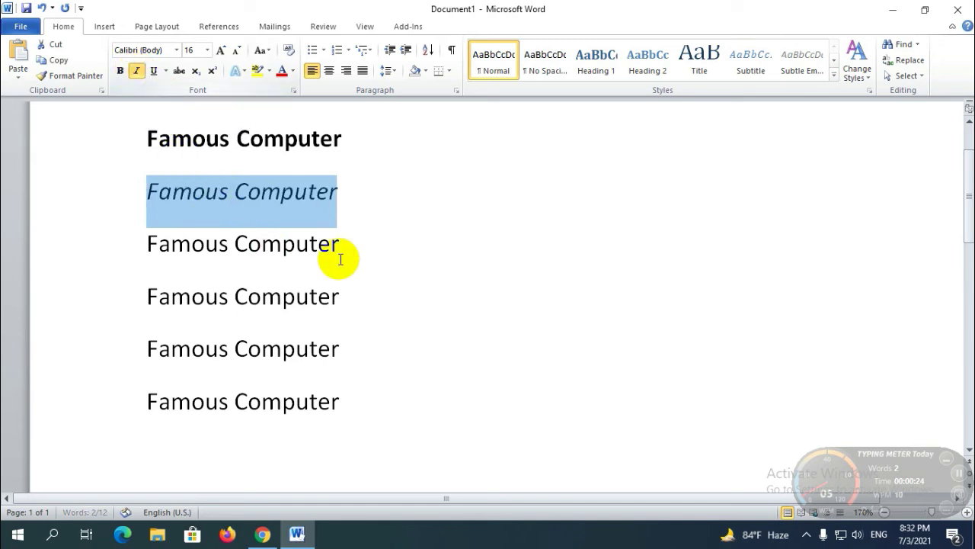
{"action": "left_click", "coordinate": [339, 251]}
{"action": "left_click", "coordinate": [297, 191]}
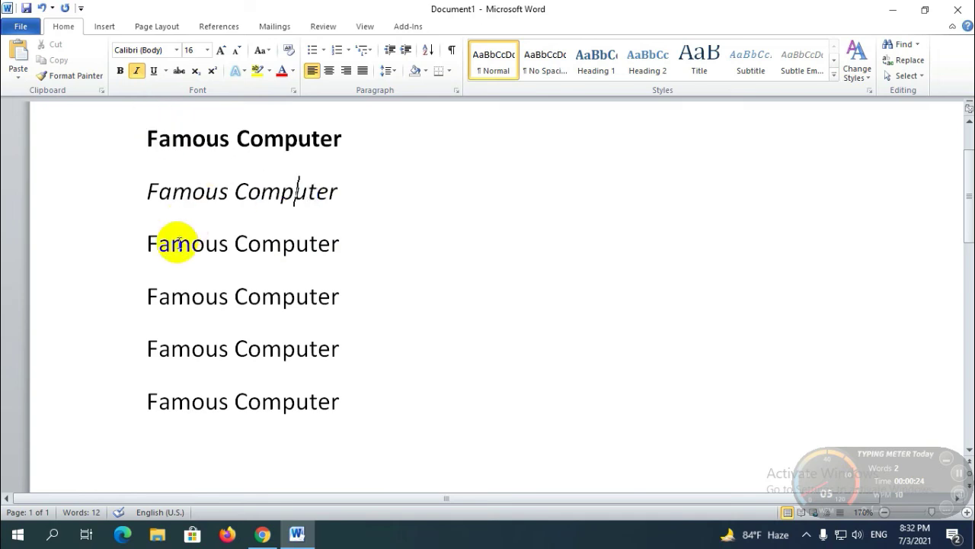
Step: Underline the third Famous Computer line and dismiss the browser notification
{"action": "left_click_drag", "start_coordinate": [146, 242], "coordinate": [344, 244]}
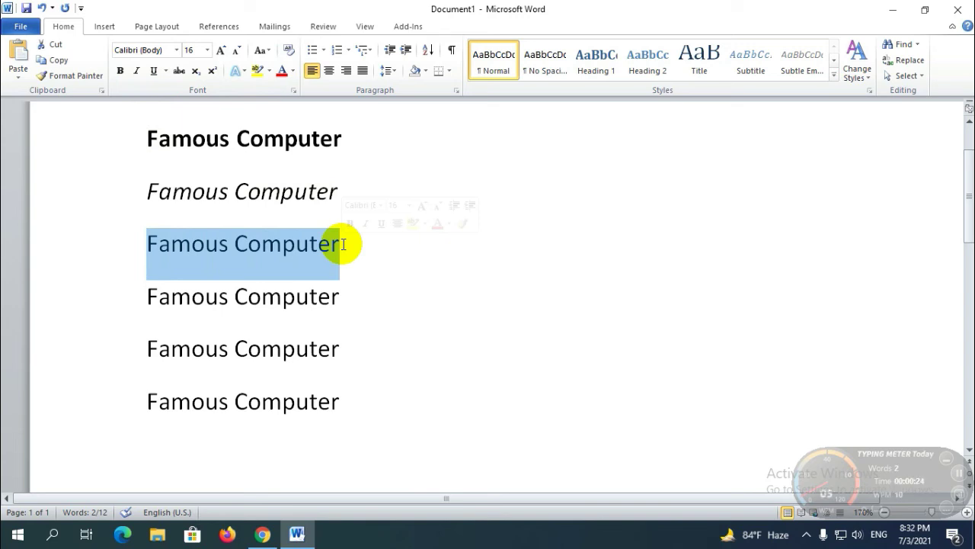
{"action": "left_click", "coordinate": [155, 72]}
{"action": "left_click", "coordinate": [387, 261]}
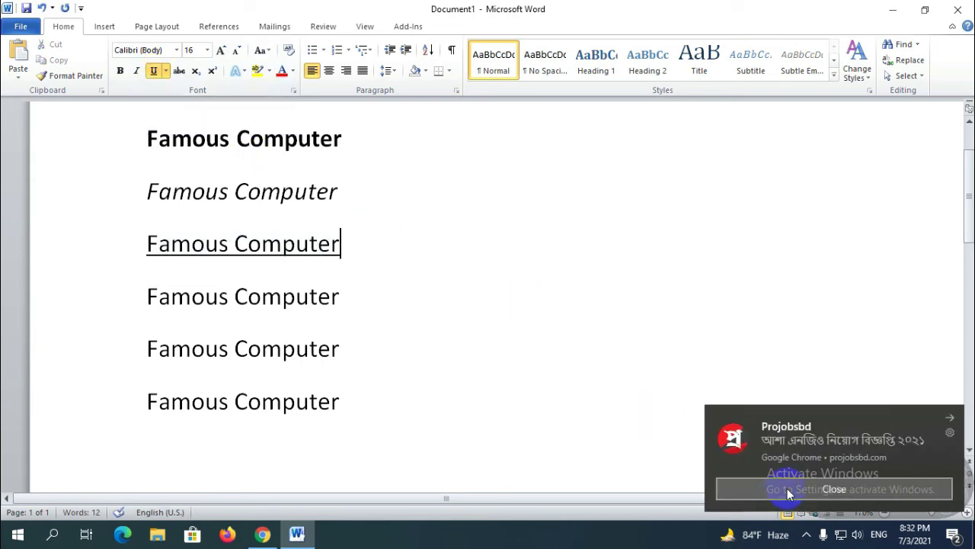
{"action": "left_click", "coordinate": [758, 489]}
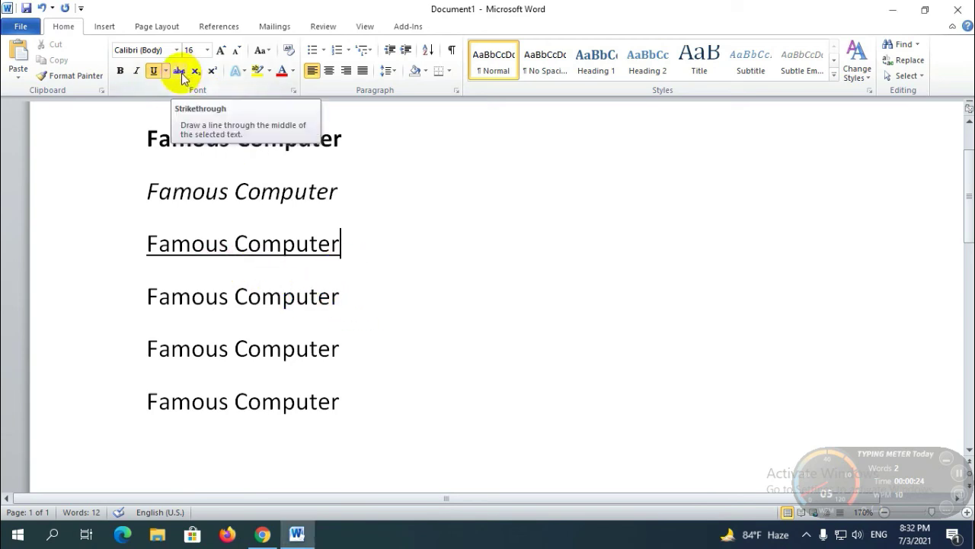
{"action": "scroll", "coordinate": [235, 324], "scroll_direction": "down", "scroll_amount": 2}
Step: Append 'sss' to the last line and strike through 'Computersss'
{"action": "left_click", "coordinate": [240, 323]}
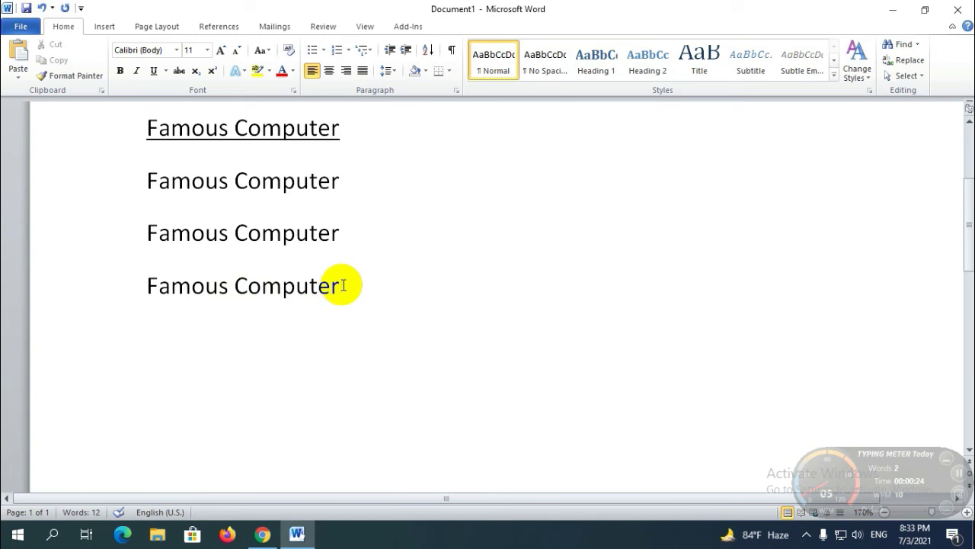
{"action": "type", "text": "sss"}
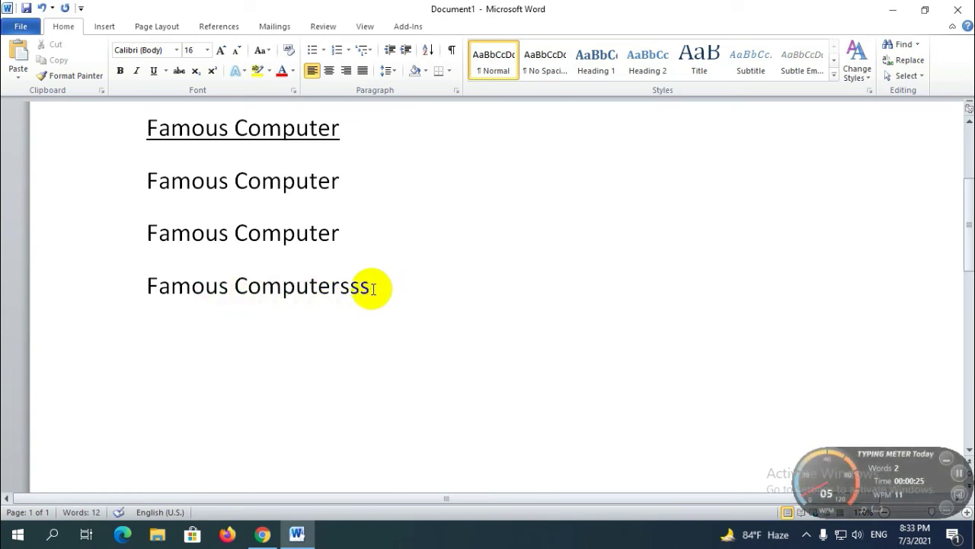
{"action": "left_click_drag", "start_coordinate": [371, 288], "coordinate": [240, 291]}
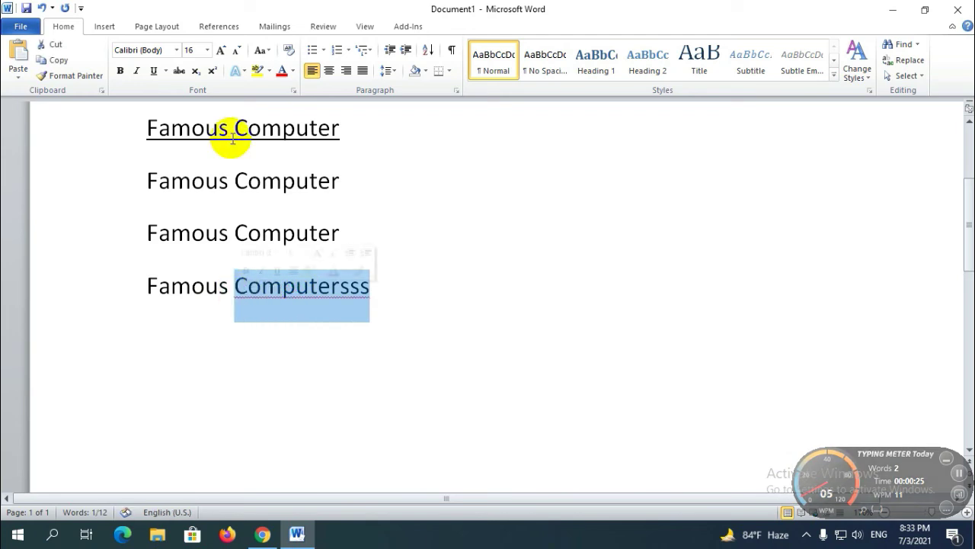
{"action": "left_click", "coordinate": [182, 76]}
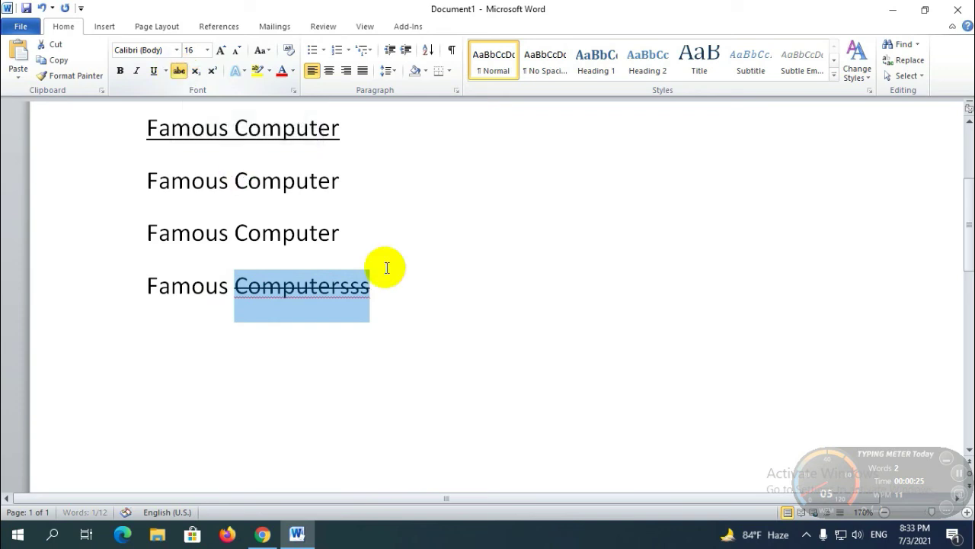
{"action": "left_click", "coordinate": [440, 316]}
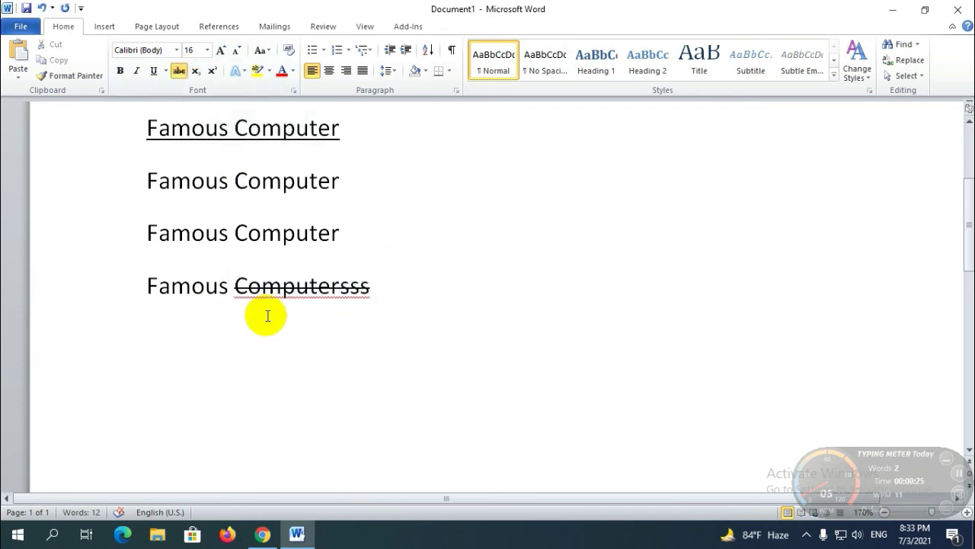
{"action": "left_click", "coordinate": [234, 285]}
{"action": "left_click", "coordinate": [399, 287]}
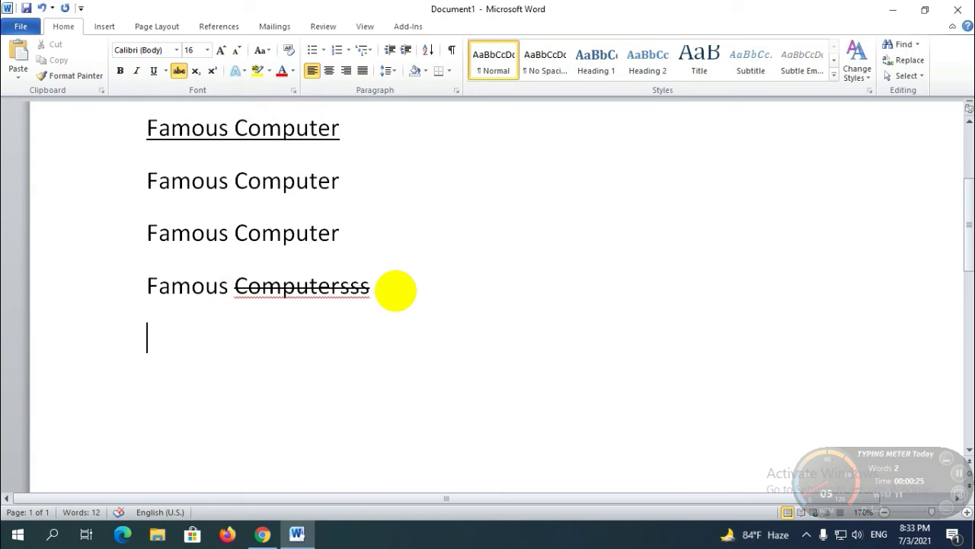
Step: Type struck-through 500, then 400 on a new line without strikethrough
{"action": "type", "text": "500"}
{"action": "key", "text": "Return"}
{"action": "left_click", "coordinate": [179, 70]}
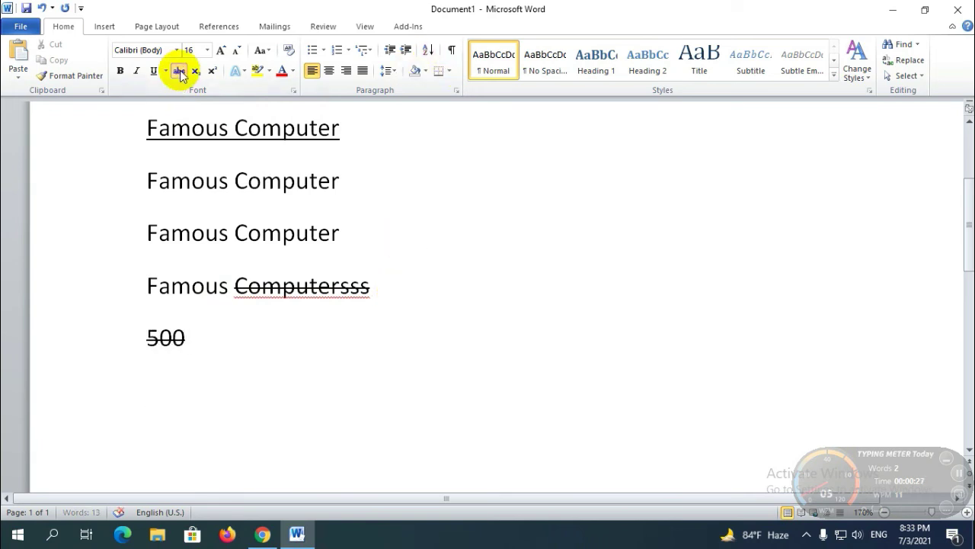
{"action": "type", "text": "5"}
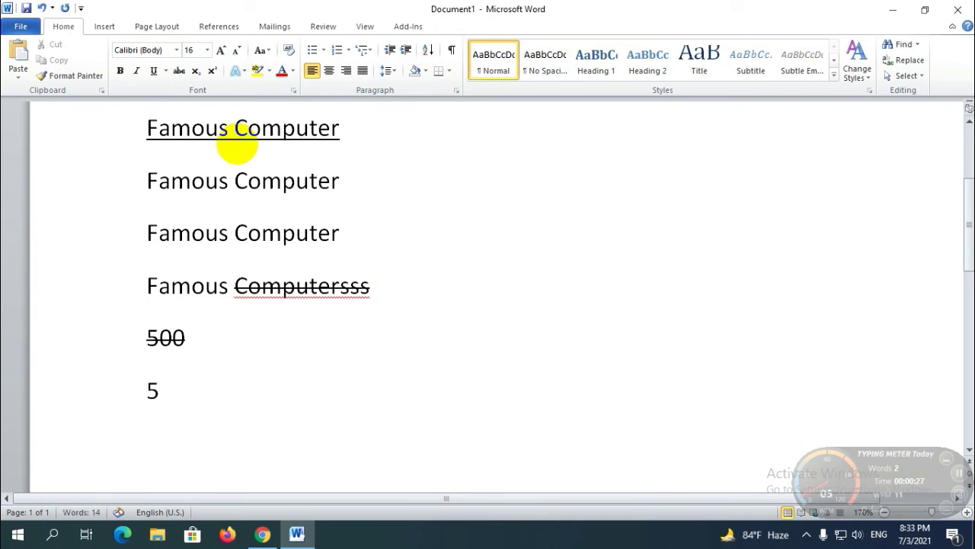
{"action": "key", "text": "BackSpace"}
{"action": "type", "text": "400"}
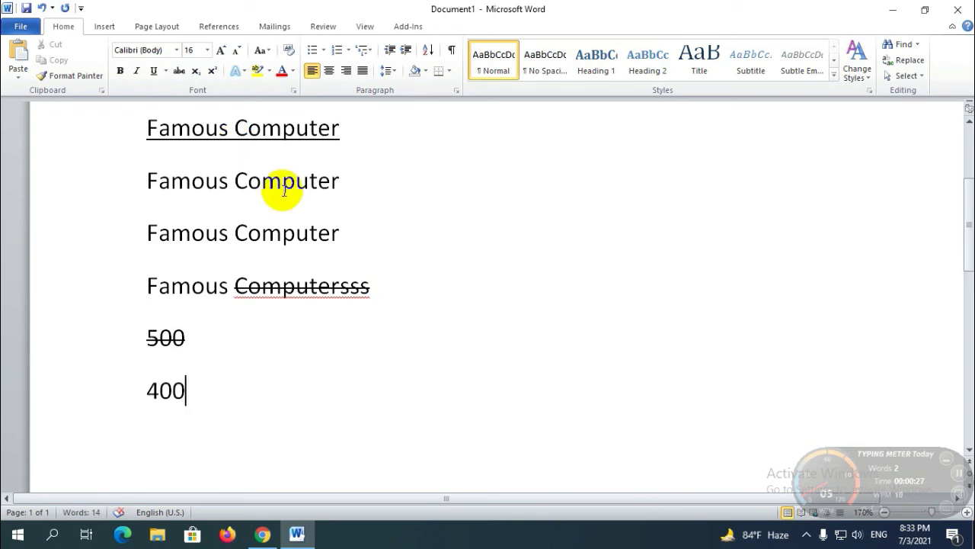
Step: Undo the additions until the last line is plain 'Famous Computer' again
{"action": "left_click", "coordinate": [204, 334]}
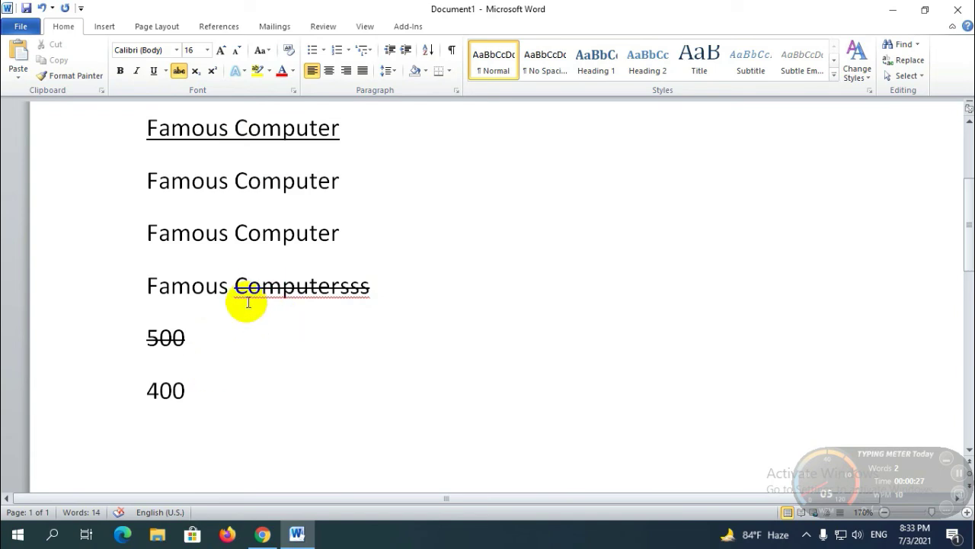
{"action": "key", "text": "ctrl+z"}
{"action": "key", "text": "ctrl+z"}
{"action": "key", "text": "ctrl+z"}
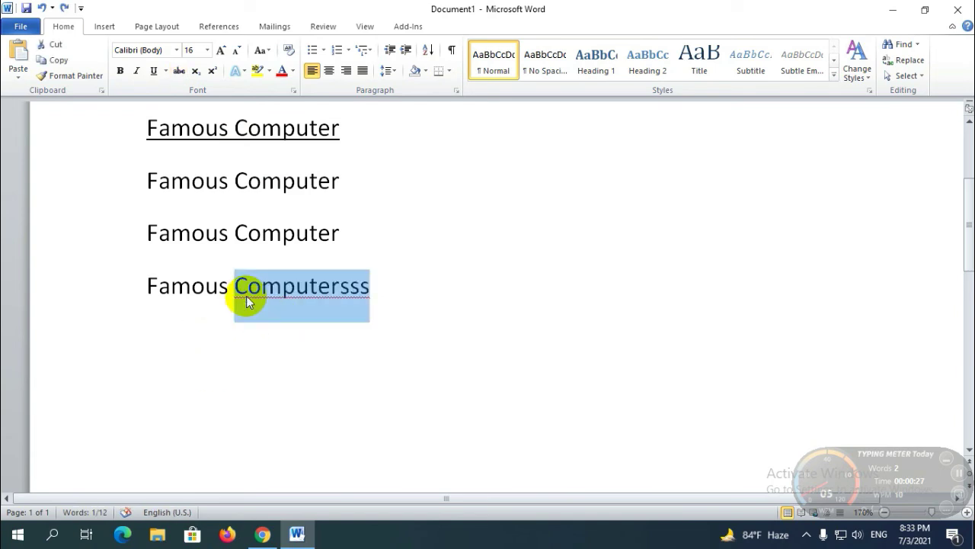
{"action": "key", "text": "ctrl+z"}
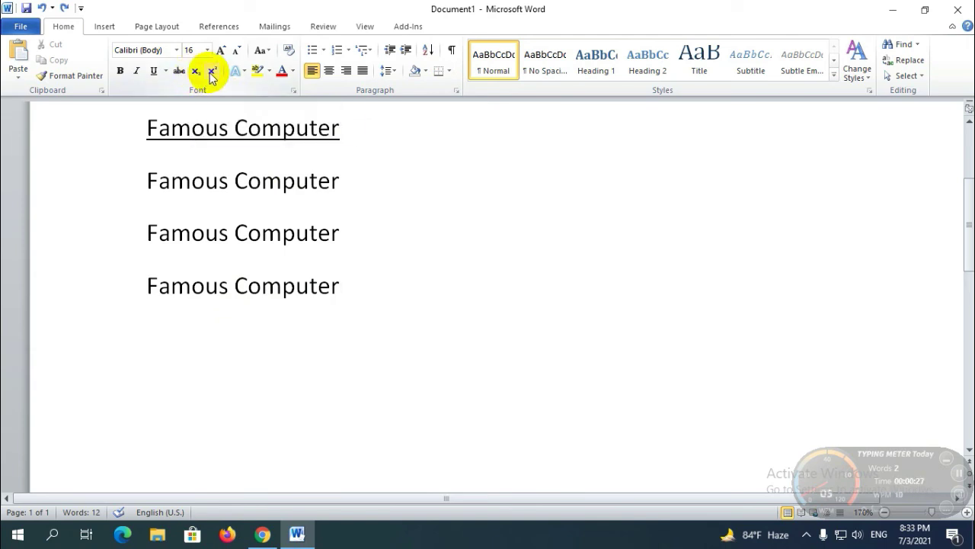
{"action": "scroll", "coordinate": [246, 254], "scroll_direction": "down", "scroll_amount": 3}
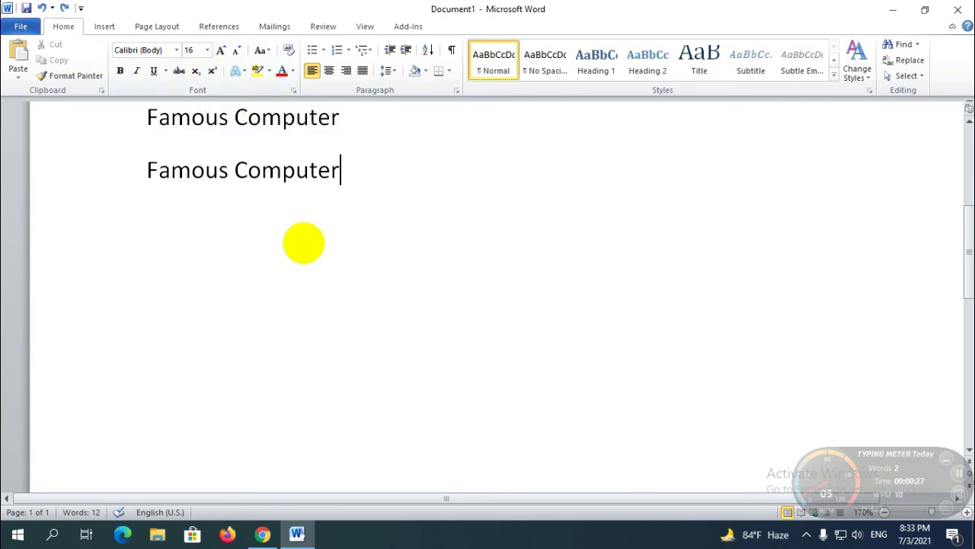
{"action": "key", "text": "Return"}
{"action": "type", "text": "H2"}
{"action": "type", "text": "O"}
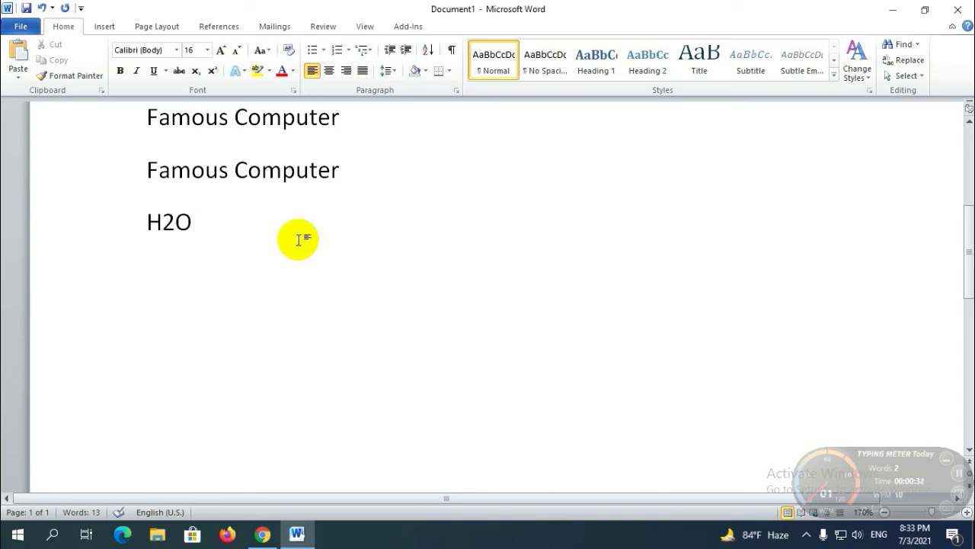
{"action": "left_click", "coordinate": [175, 222]}
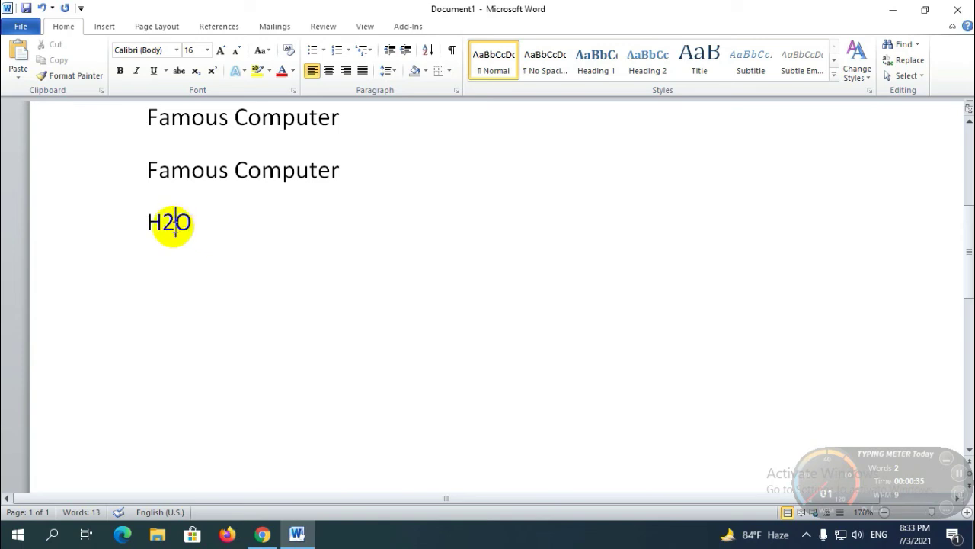
{"action": "left_click_drag", "start_coordinate": [175, 222], "coordinate": [164, 223]}
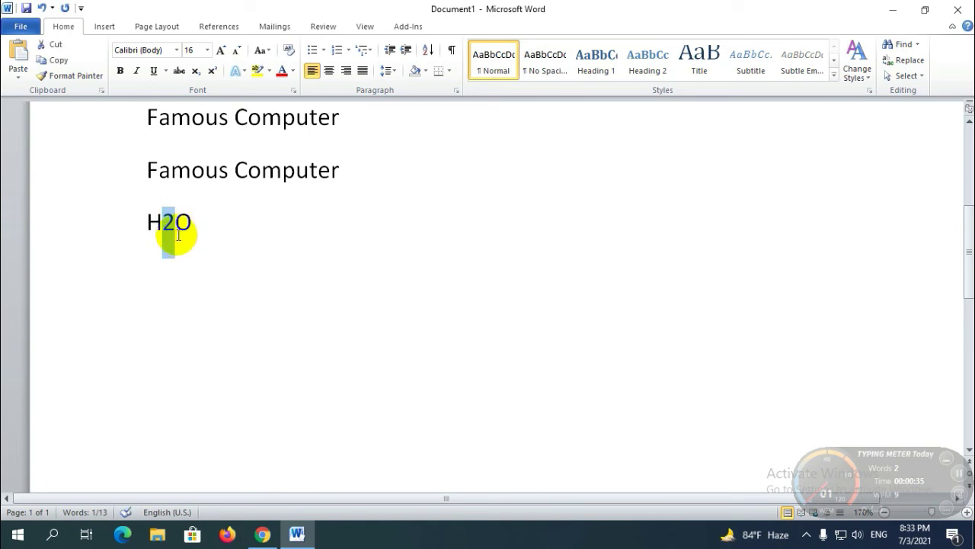
{"action": "left_click", "coordinate": [196, 72]}
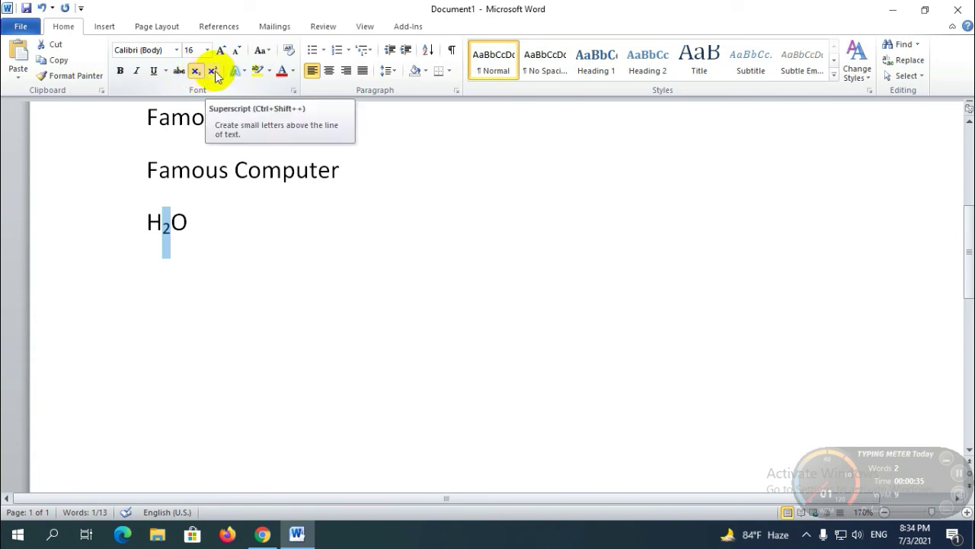
{"action": "left_click", "coordinate": [215, 73]}
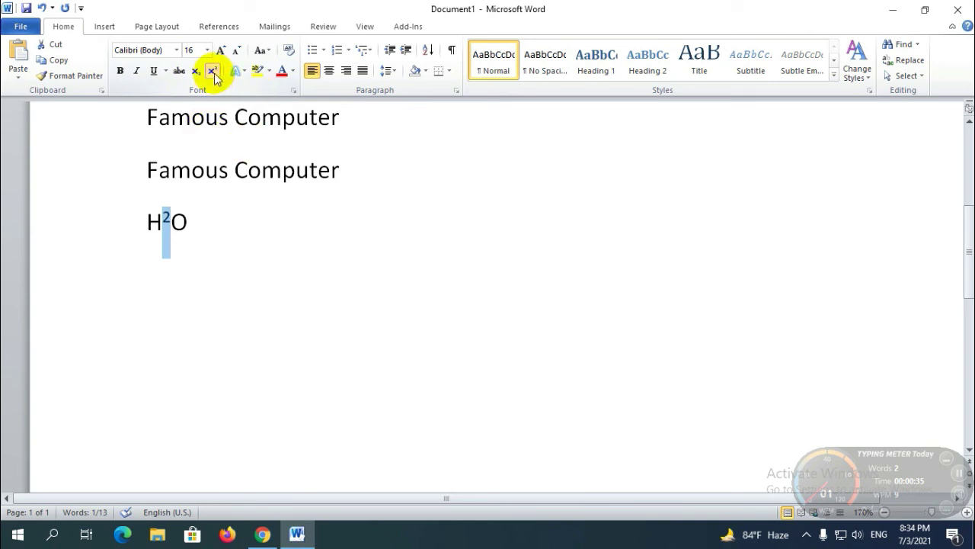
{"action": "left_click", "coordinate": [214, 75]}
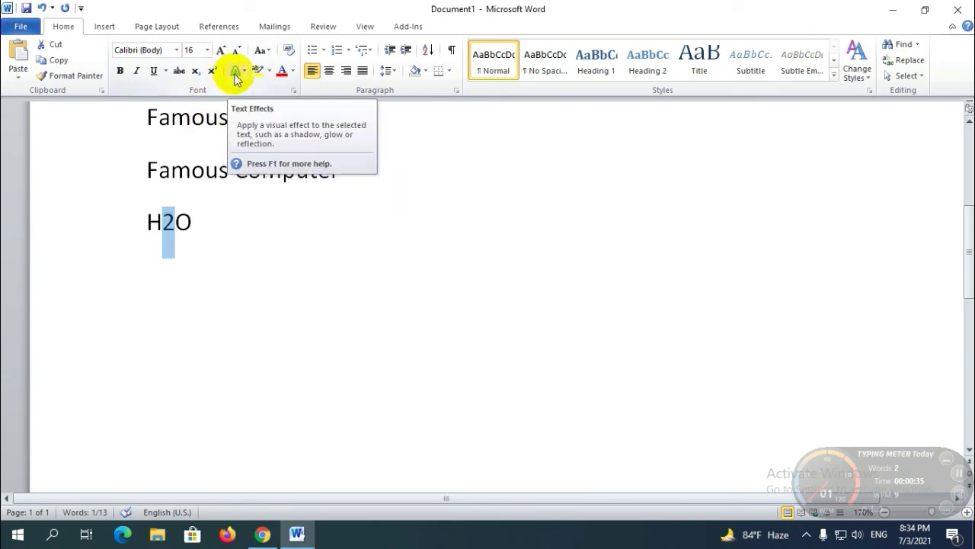
Step: Apply the orange text effect to the fourth Famous Computer line
{"action": "scroll", "coordinate": [298, 240], "scroll_direction": "up", "scroll_amount": 3}
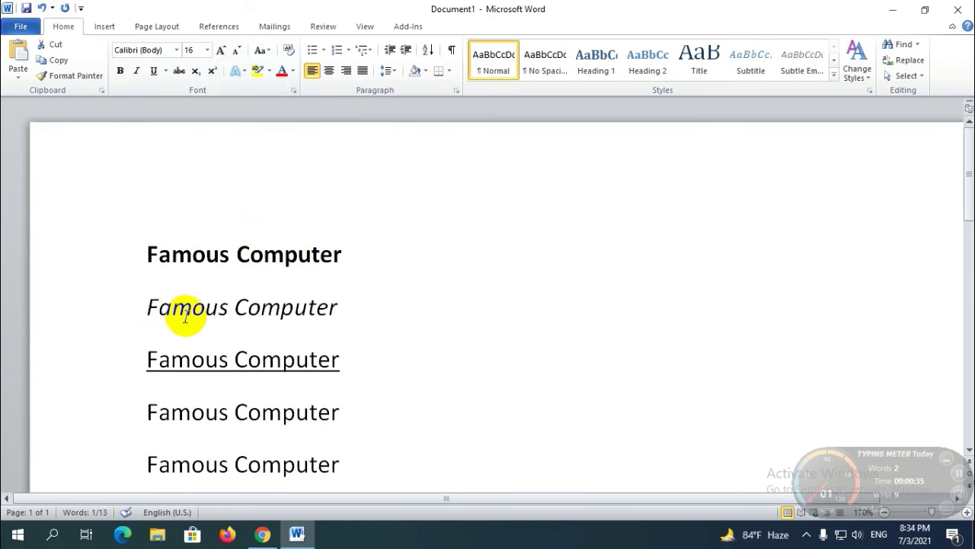
{"action": "left_click_drag", "start_coordinate": [144, 295], "coordinate": [298, 301]}
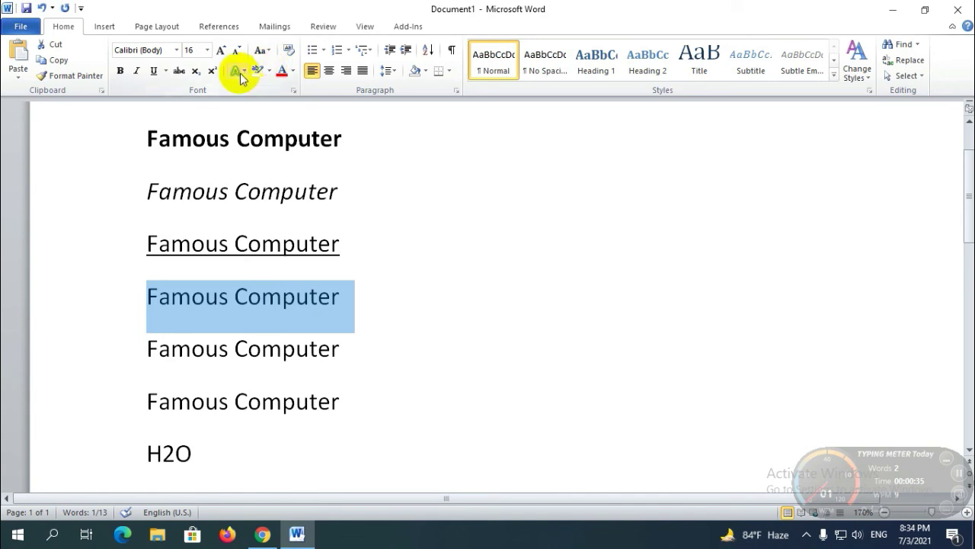
{"action": "left_click", "coordinate": [238, 71]}
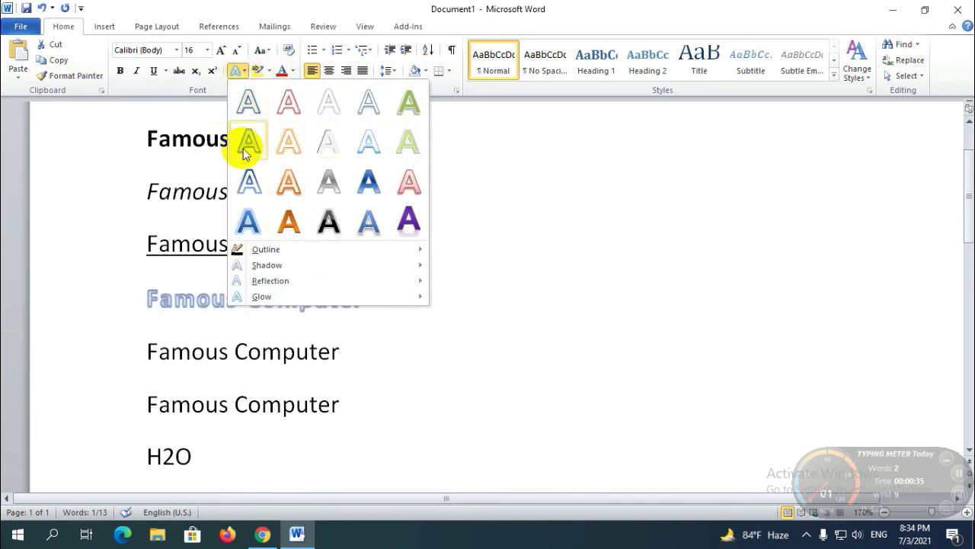
{"action": "left_click", "coordinate": [296, 191]}
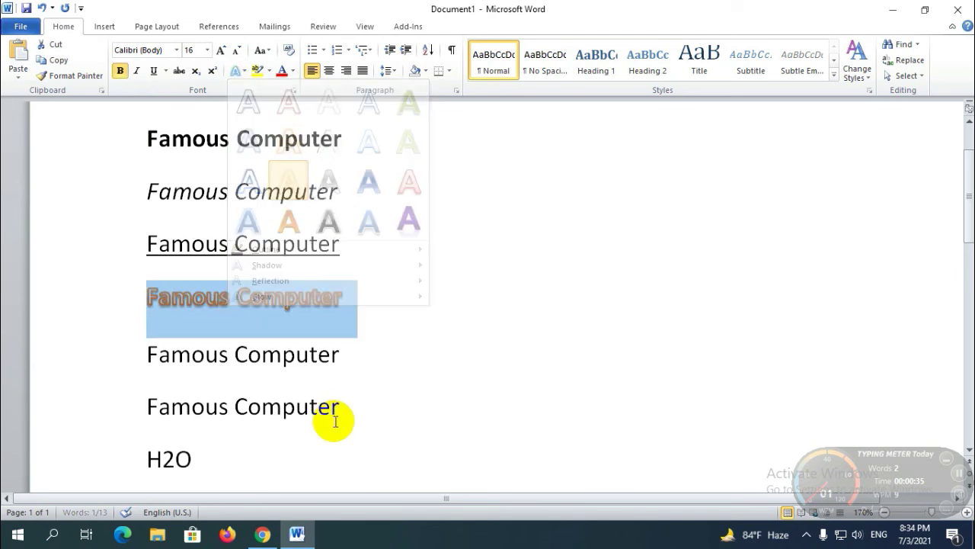
{"action": "left_click", "coordinate": [335, 411]}
Step: Apply the purple uppercase text effect to the fifth line
{"action": "triple_click", "coordinate": [179, 353]}
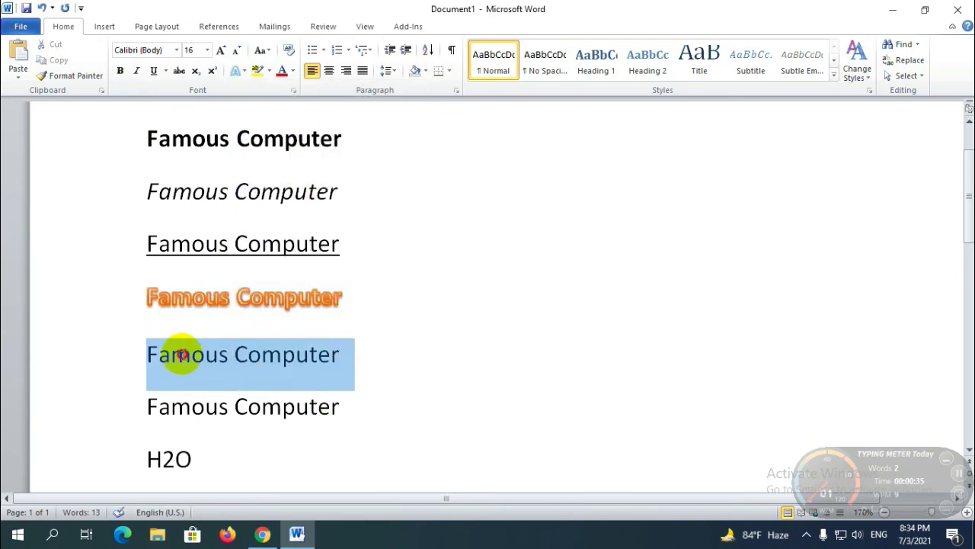
{"action": "left_click", "coordinate": [236, 70]}
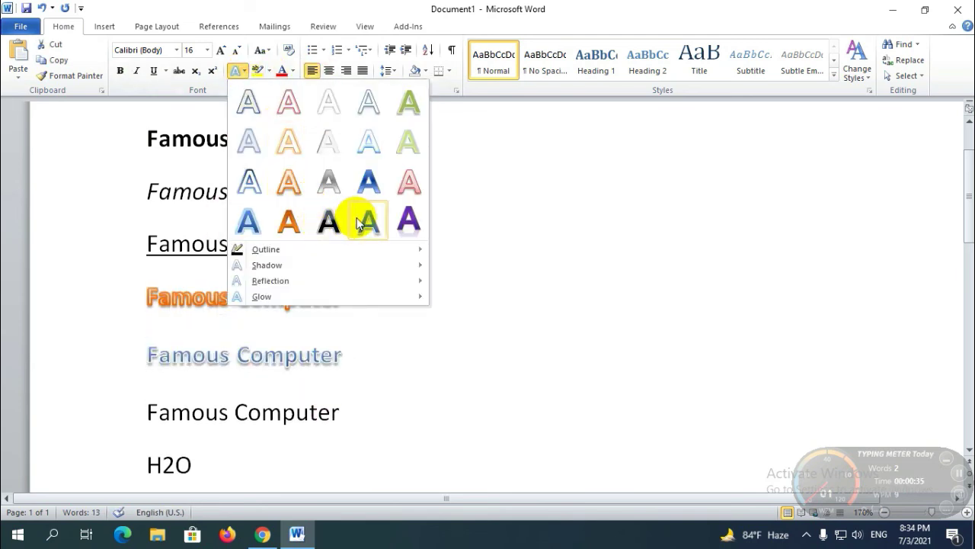
{"action": "left_click", "coordinate": [412, 223]}
{"action": "scroll", "coordinate": [450, 320], "scroll_direction": "down", "scroll_amount": 1}
{"action": "left_click", "coordinate": [446, 314]}
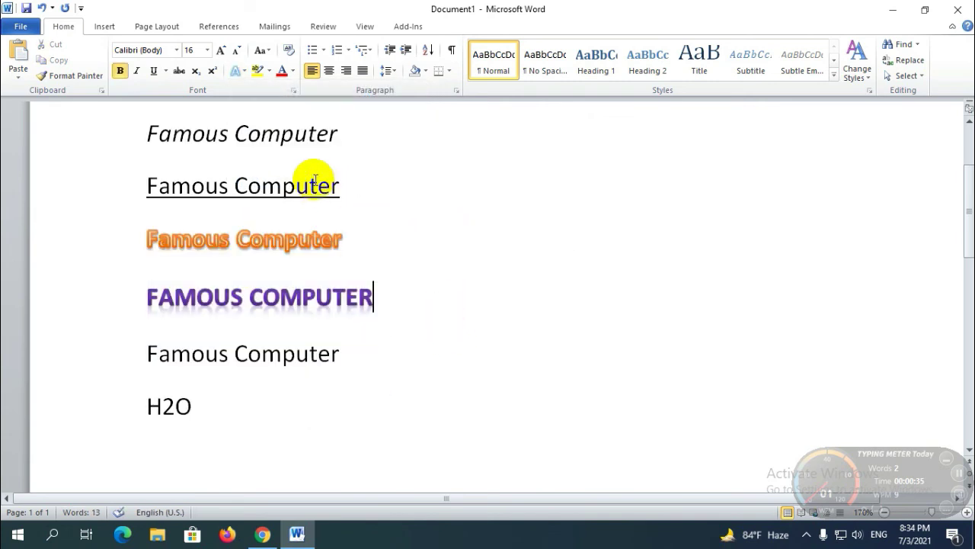
{"action": "scroll", "coordinate": [285, 237], "scroll_direction": "up", "scroll_amount": 1}
{"action": "left_click", "coordinate": [283, 191]}
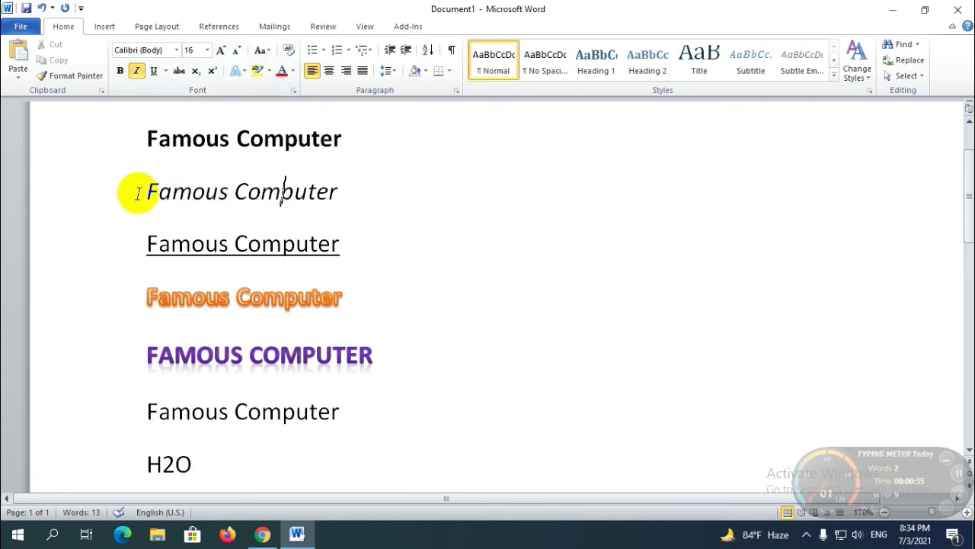
Step: Give the word Famous on the italic line a bright green highlight
{"action": "left_click_drag", "start_coordinate": [143, 192], "coordinate": [229, 192]}
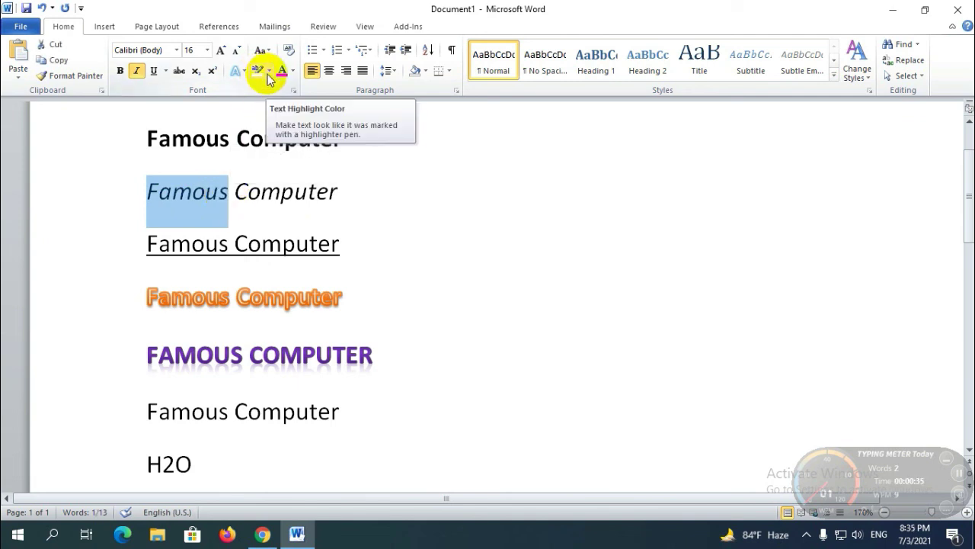
{"action": "left_click", "coordinate": [268, 72]}
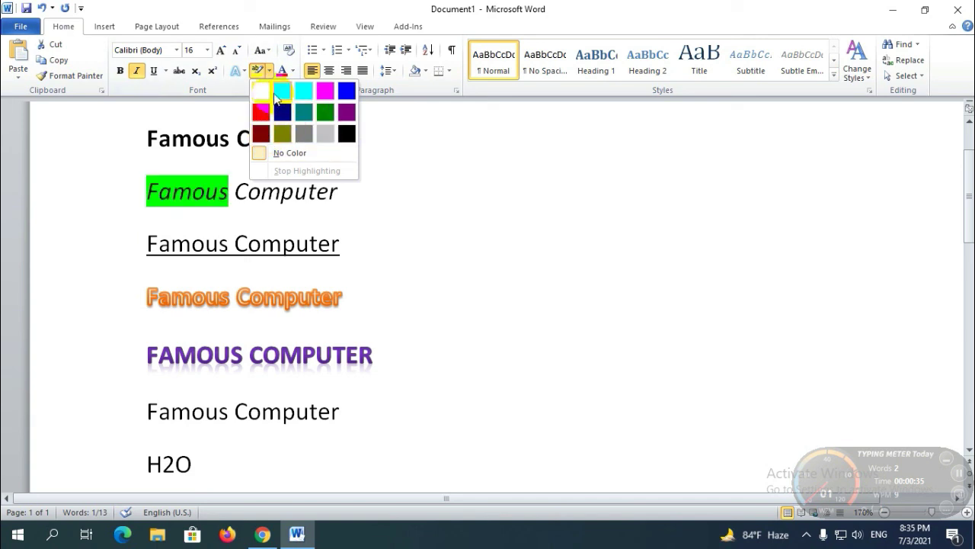
{"action": "left_click", "coordinate": [311, 191]}
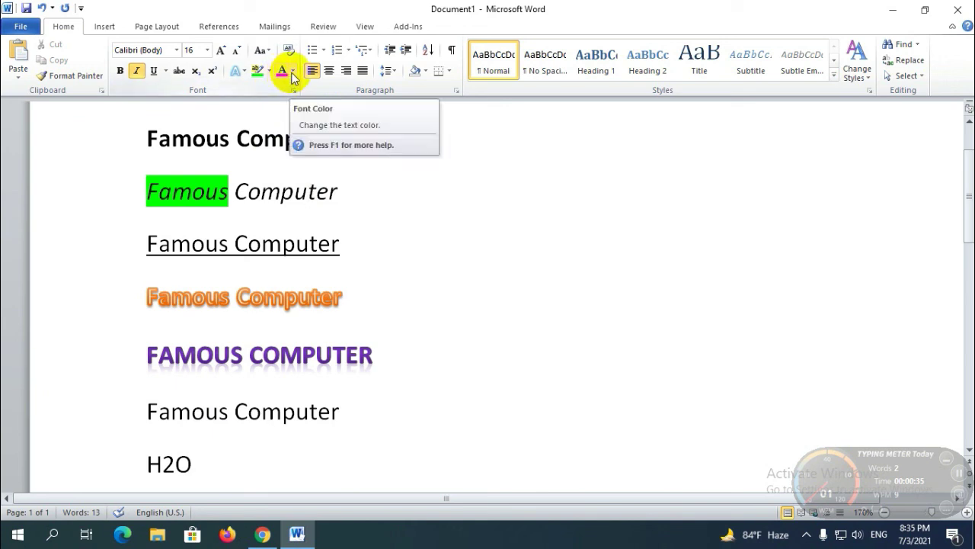
Step: Colour the letters Fam on the plain Famous Computer line dark red
{"action": "scroll", "coordinate": [274, 77], "scroll_direction": "down", "scroll_amount": 1}
{"action": "scroll", "coordinate": [283, 277], "scroll_direction": "down", "scroll_amount": 3}
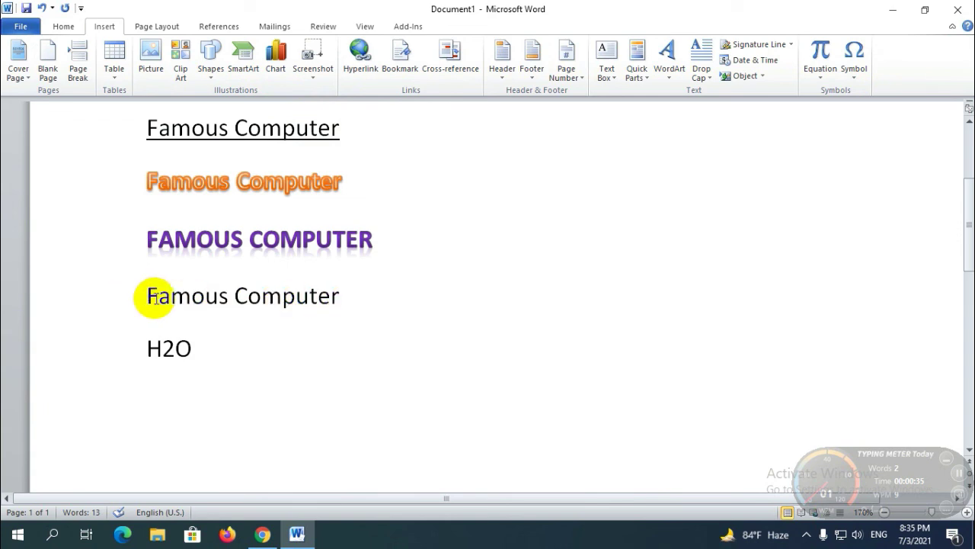
{"action": "left_click_drag", "start_coordinate": [147, 296], "coordinate": [184, 295]}
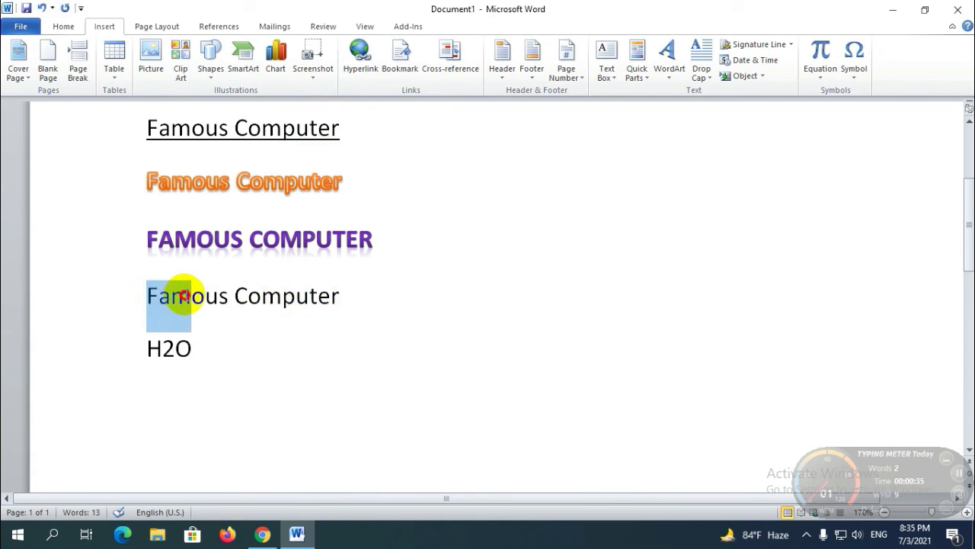
{"action": "left_click", "coordinate": [63, 26]}
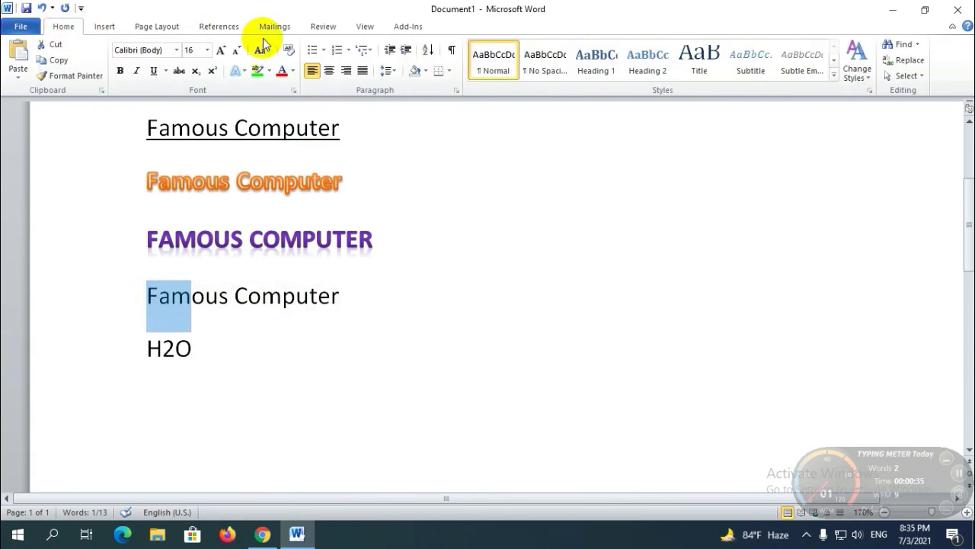
{"action": "left_click", "coordinate": [293, 70]}
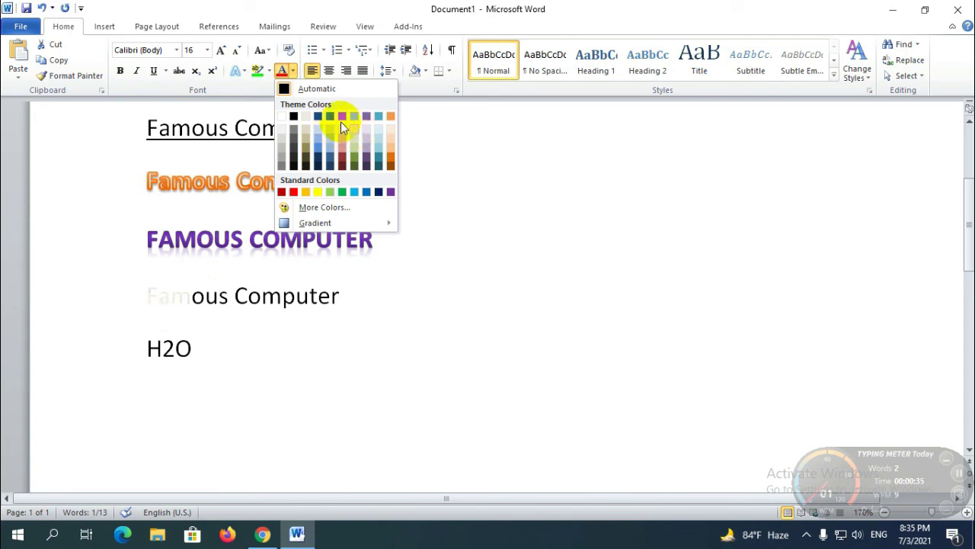
{"action": "left_click", "coordinate": [282, 191]}
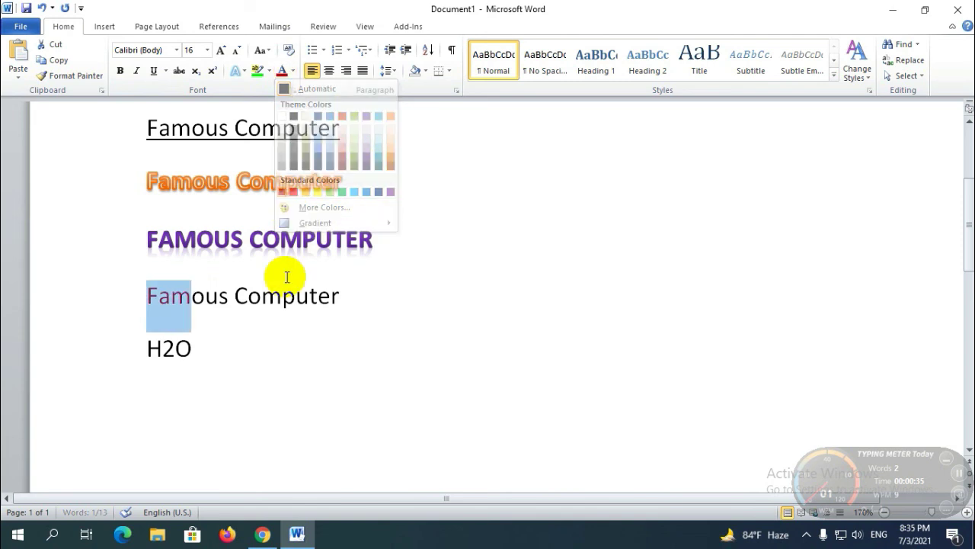
Step: Select the word Computer on that line and bring up the font colour choices
{"action": "left_click", "coordinate": [231, 295]}
{"action": "left_click_drag", "start_coordinate": [340, 296], "coordinate": [234, 295]}
{"action": "left_click", "coordinate": [292, 70]}
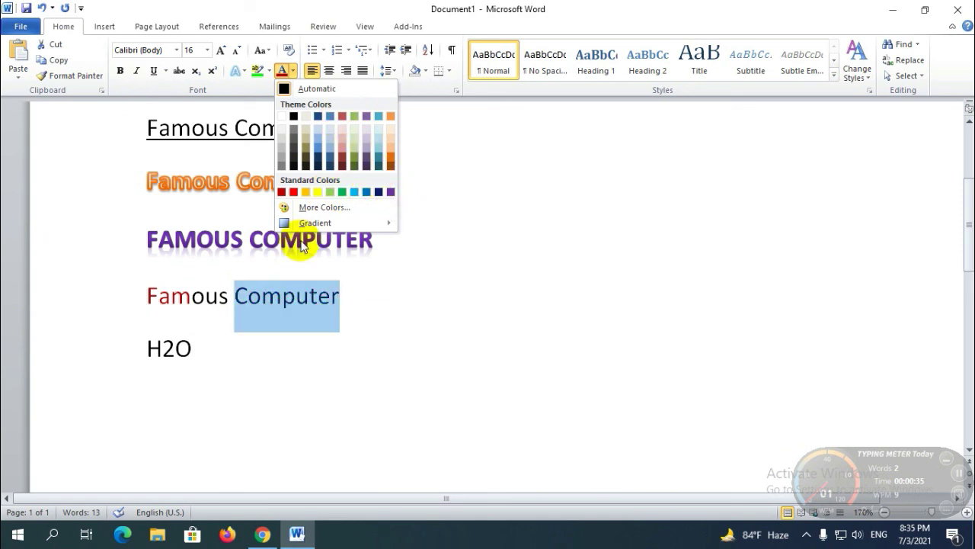
Step: Make the word Computer dark blue using a Standard colour from More Colors
{"action": "left_click", "coordinate": [312, 206]}
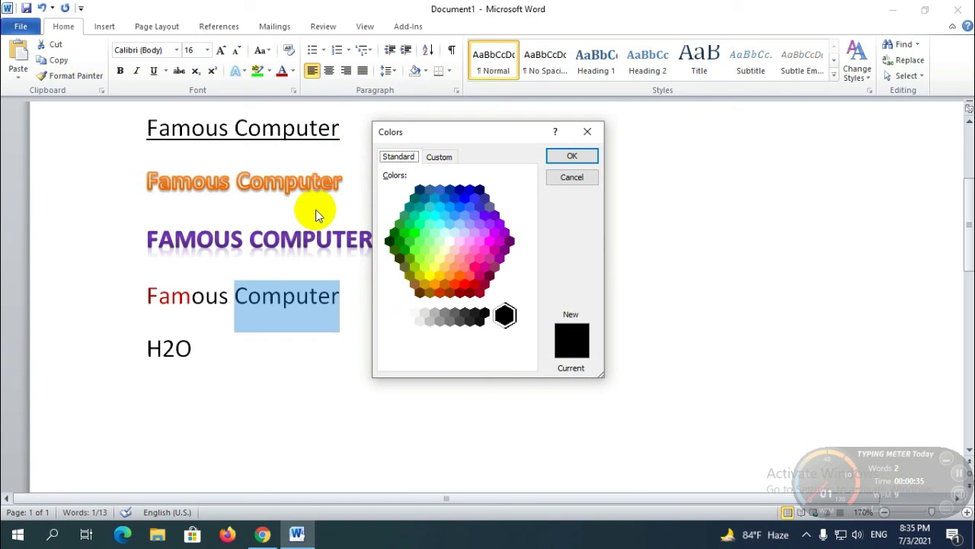
{"action": "left_click", "coordinate": [394, 232]}
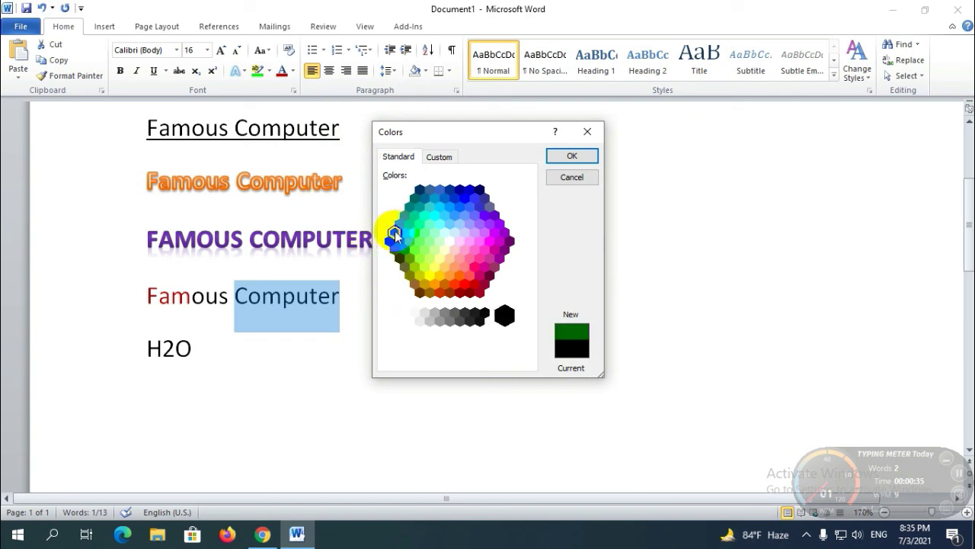
{"action": "left_click", "coordinate": [430, 275]}
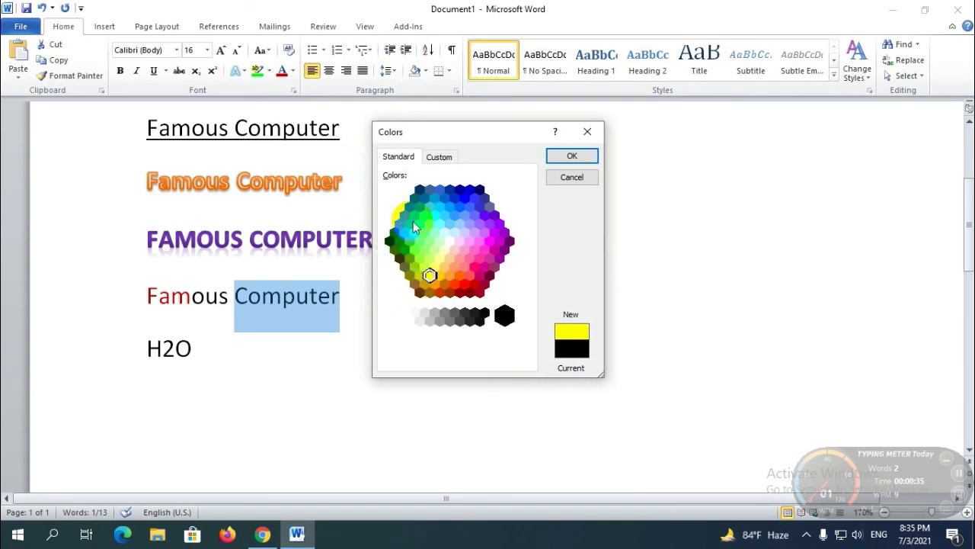
{"action": "left_click", "coordinate": [454, 198]}
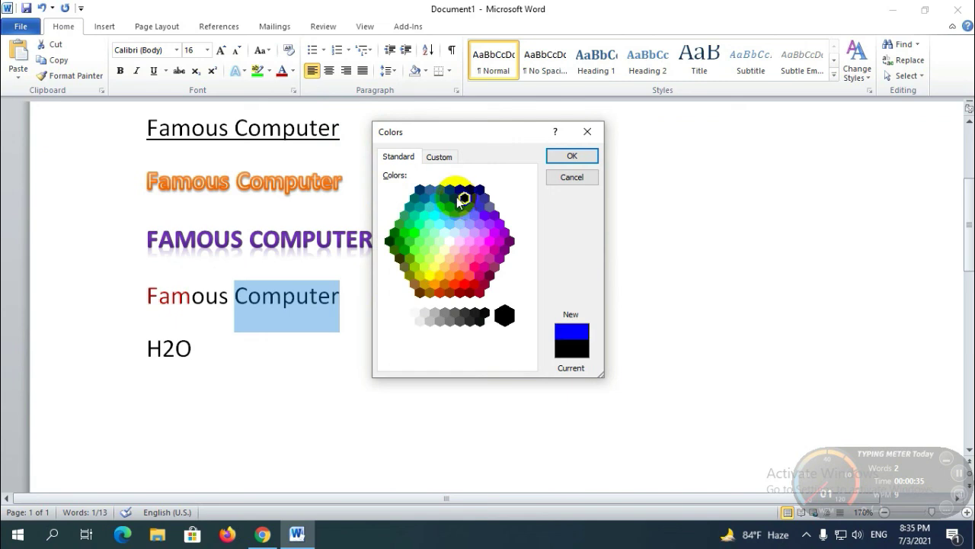
{"action": "left_click", "coordinate": [580, 156]}
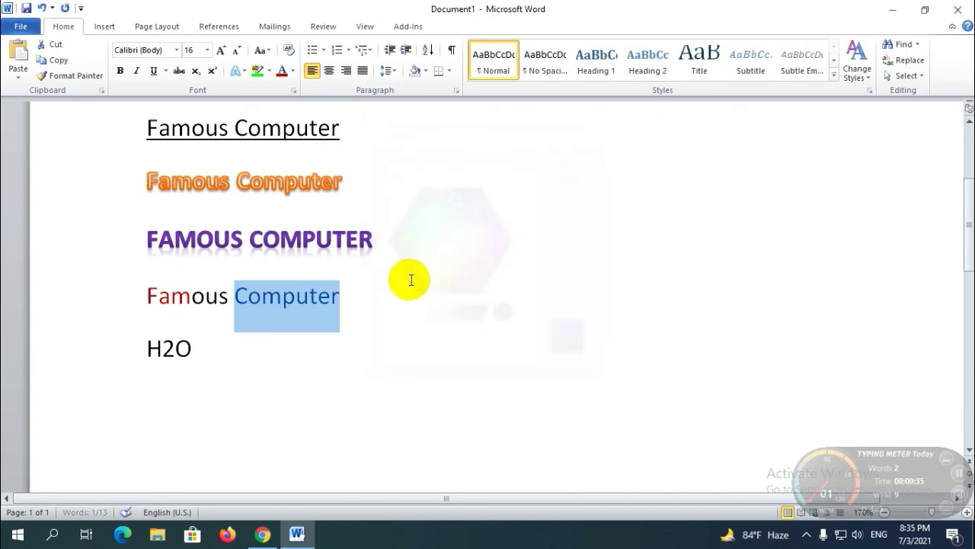
{"action": "left_click", "coordinate": [458, 328]}
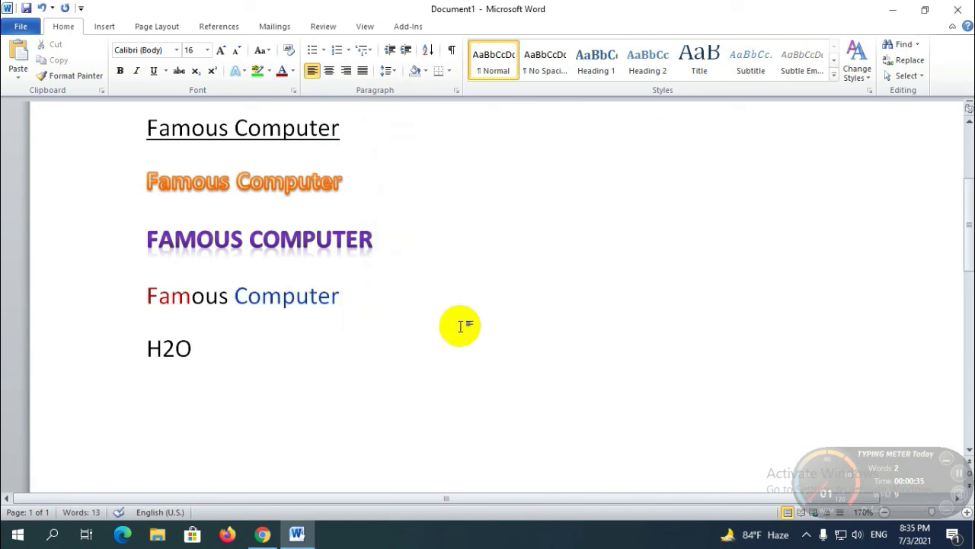